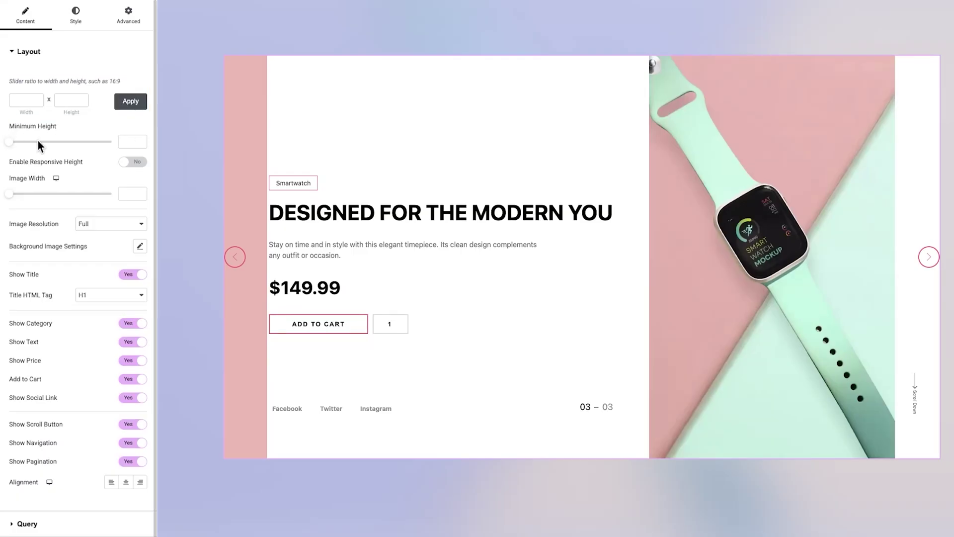
- Turn on responsive height, set the slider height to 900 px and image width to 390
click(132, 163)
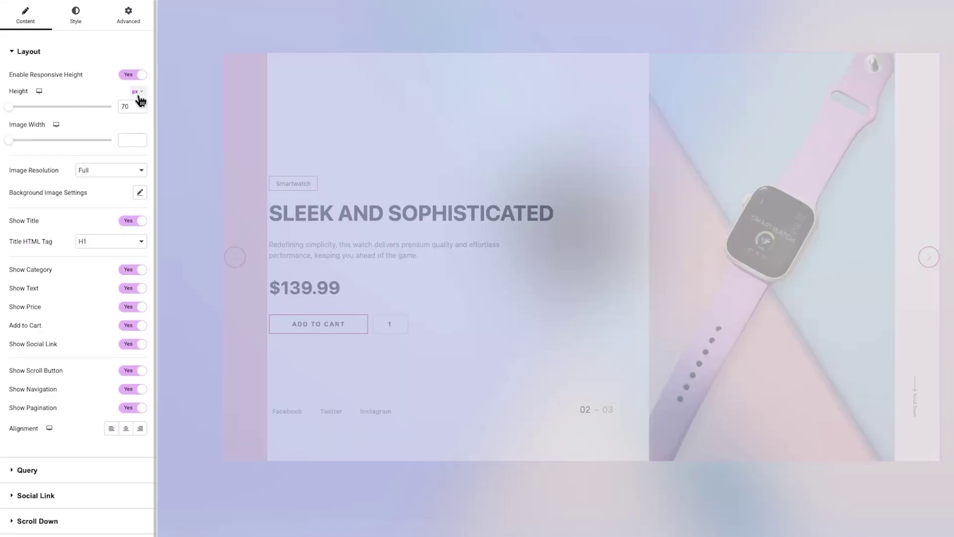
double_click(123, 103)
text(900)
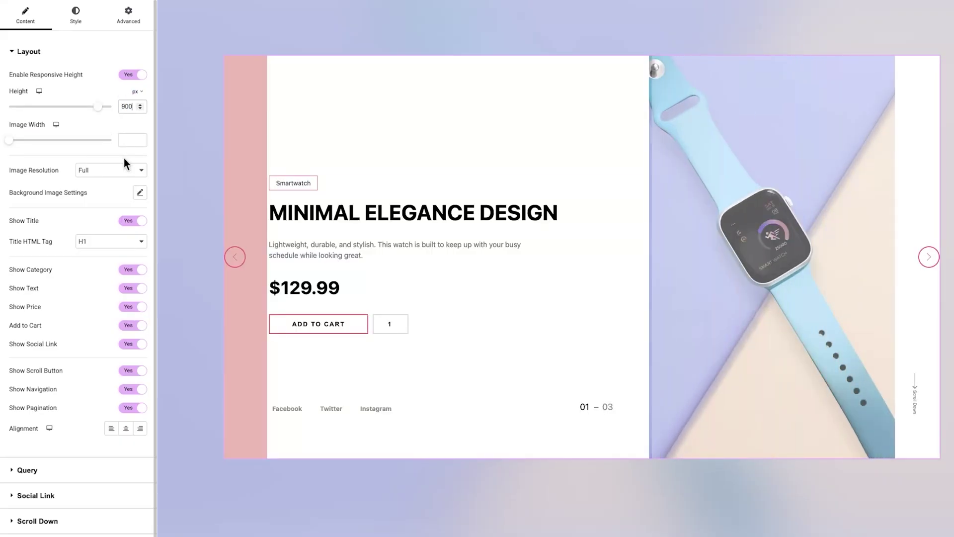
click(125, 141)
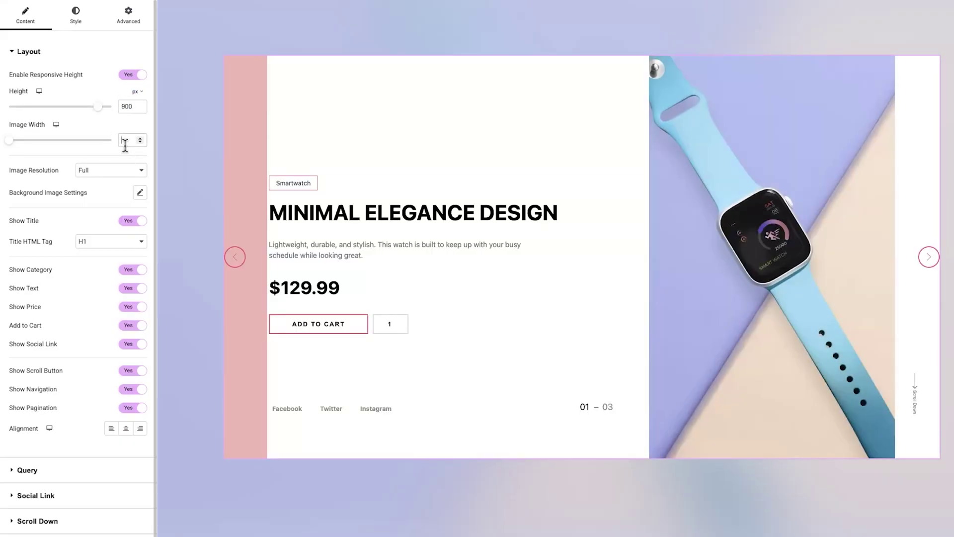
text(390)
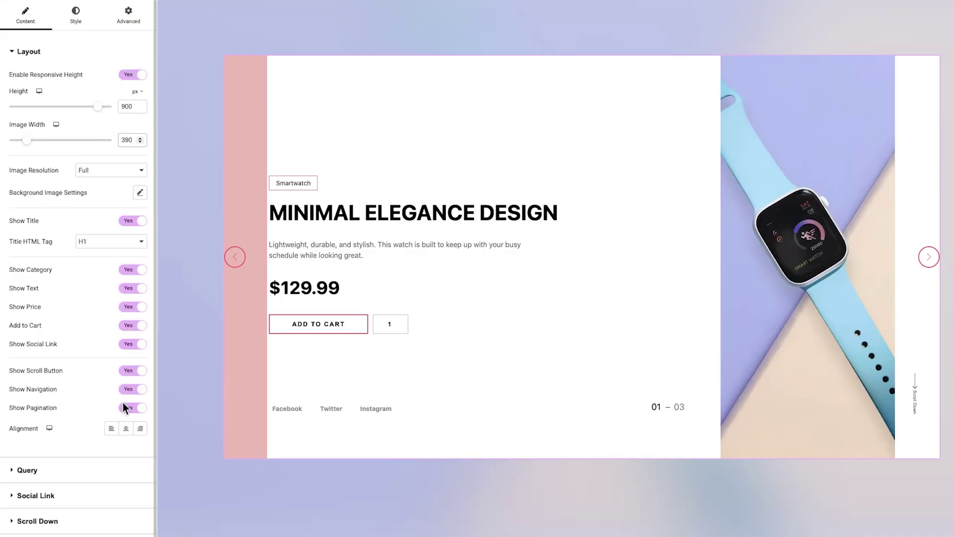
- Try centred and right content alignment, then set it back to left
click(126, 430)
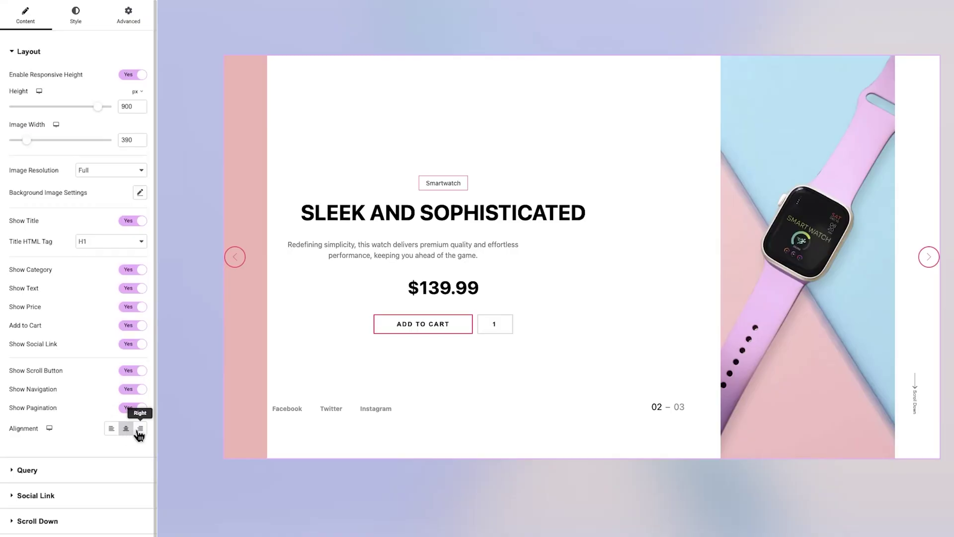
click(140, 431)
click(118, 431)
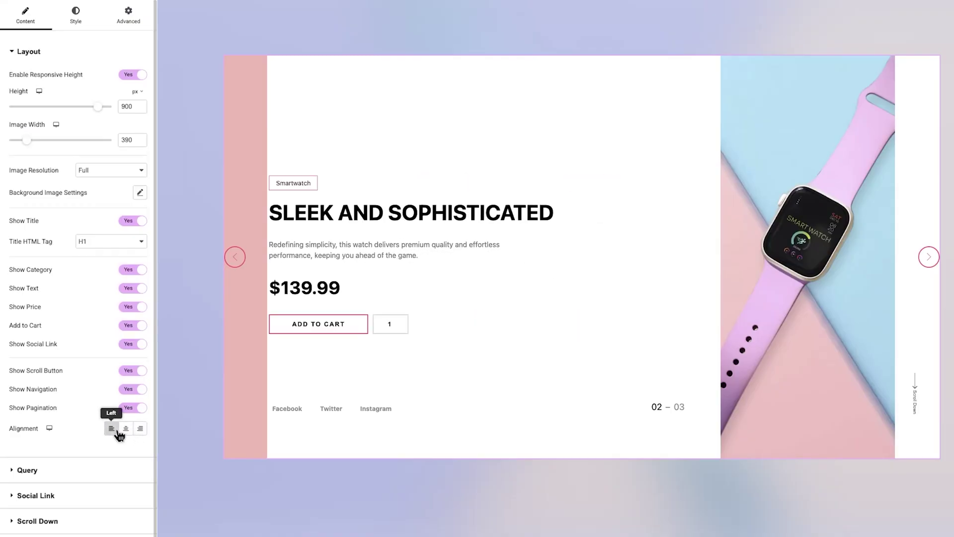
- Open the Query settings and keep Product as the product source
scroll(120, 435, down, 3)
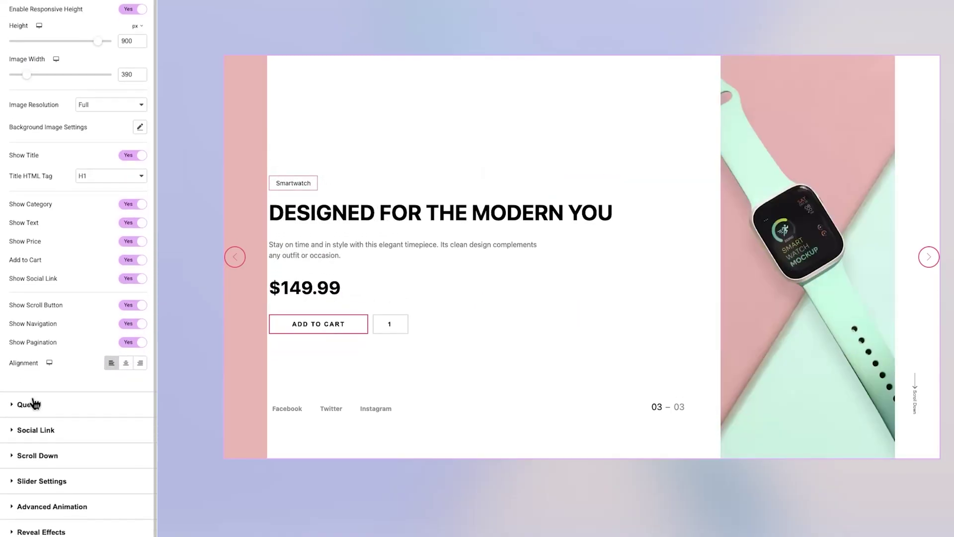
click(27, 404)
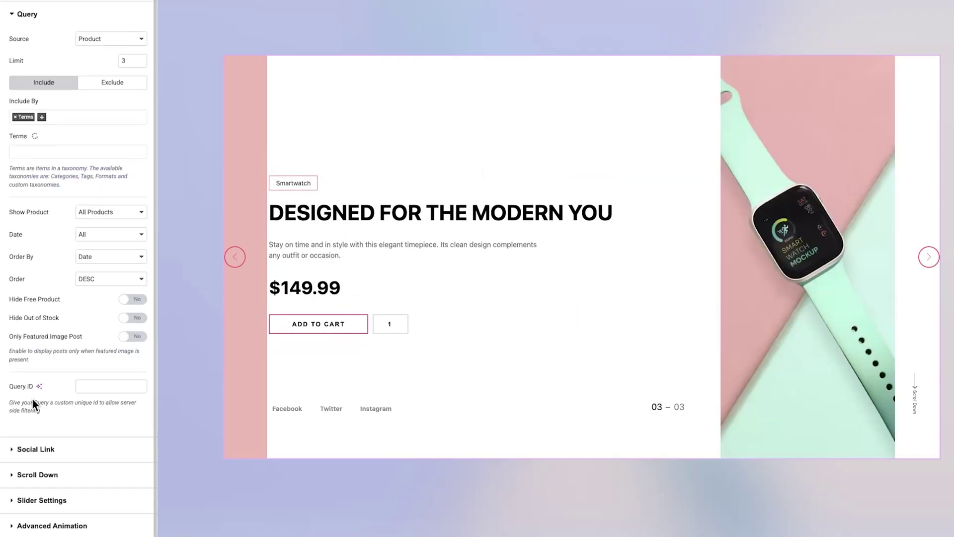
click(103, 38)
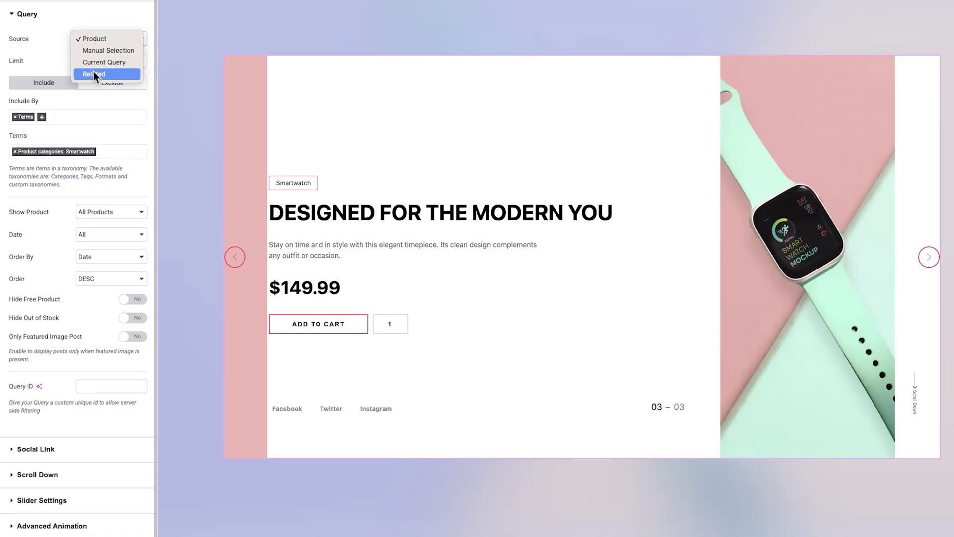
click(119, 39)
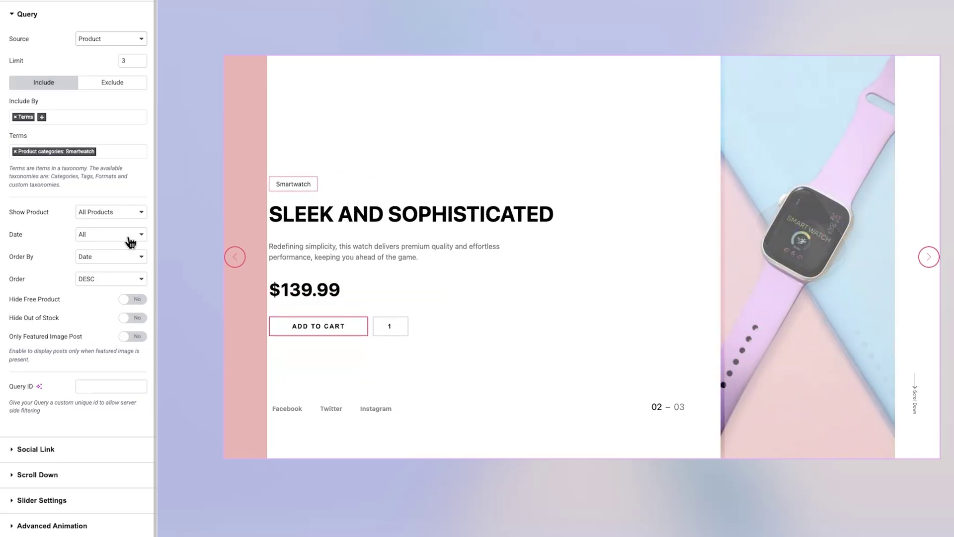
- Sort products ASC, hide free and out-of-stock products, and switch to the Exclude tab
click(104, 279)
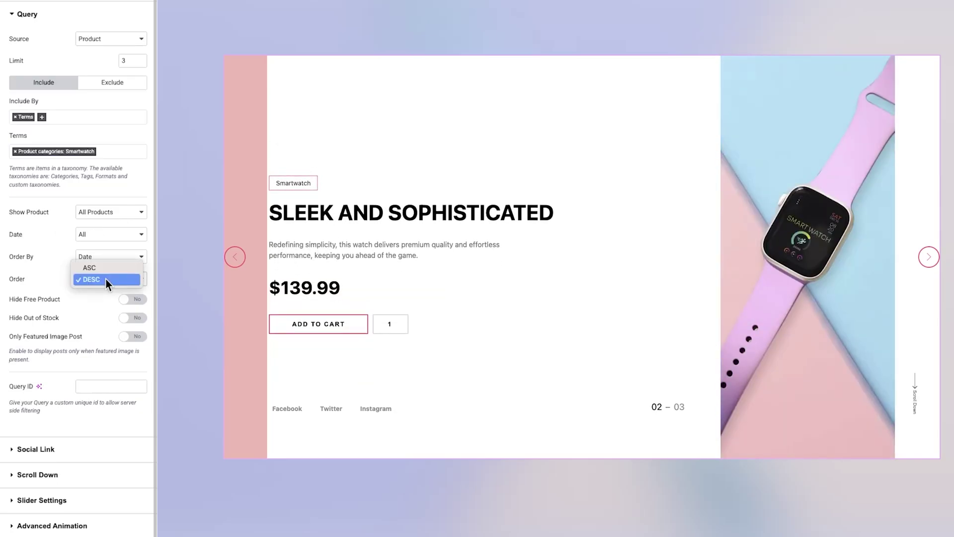
click(108, 272)
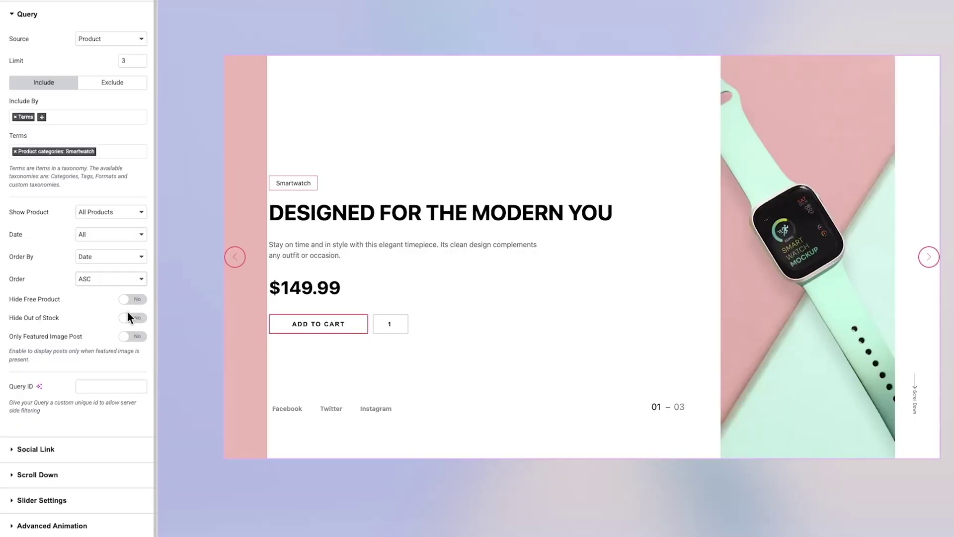
click(135, 301)
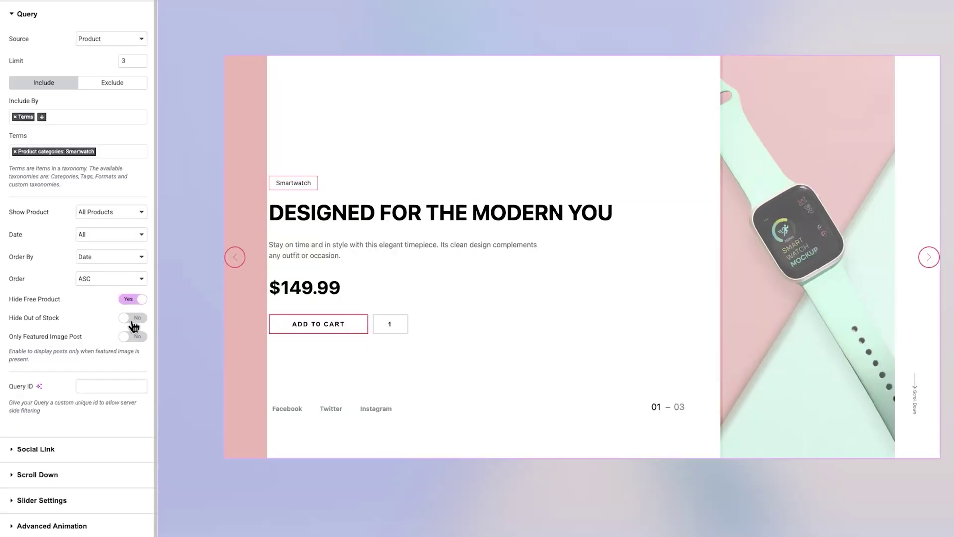
click(139, 320)
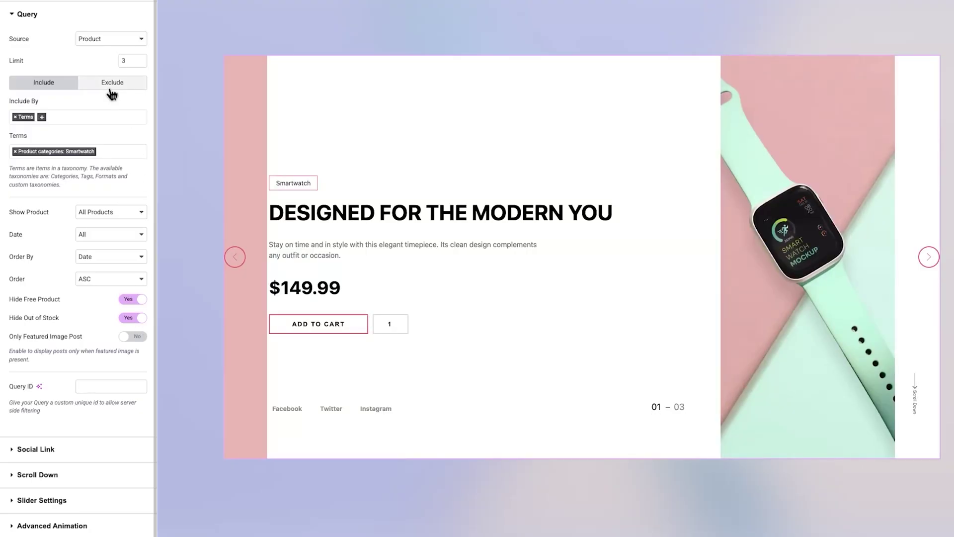
click(112, 83)
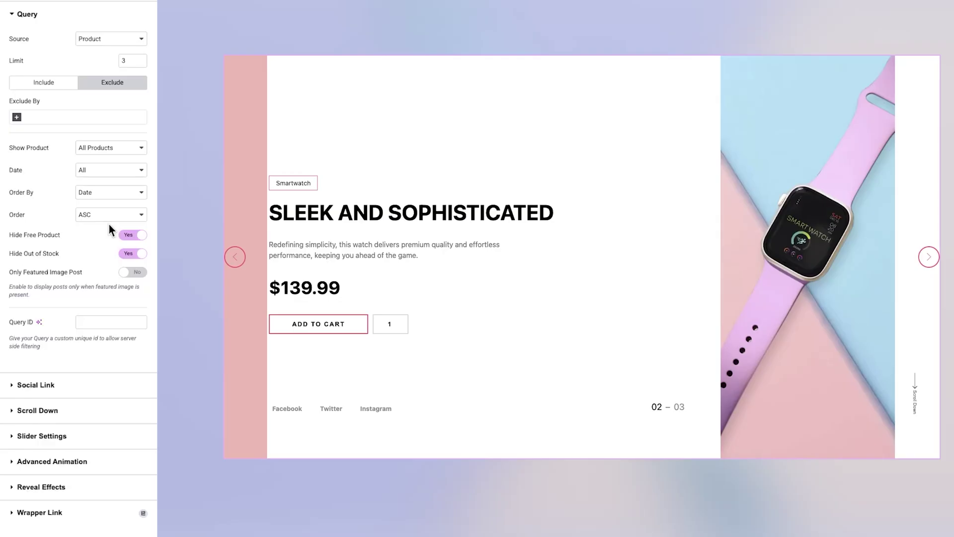
- Make the Facebook social link open in a new window
click(57, 385)
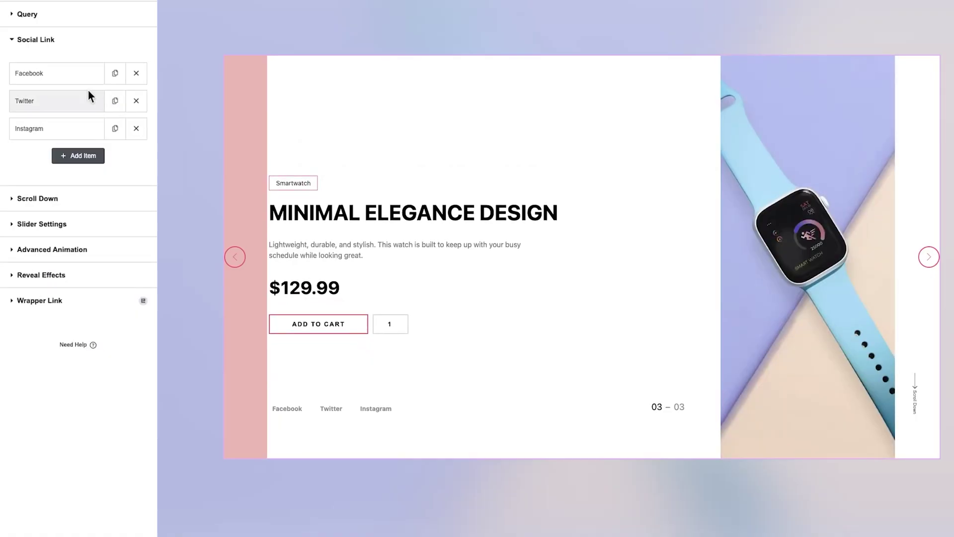
click(70, 74)
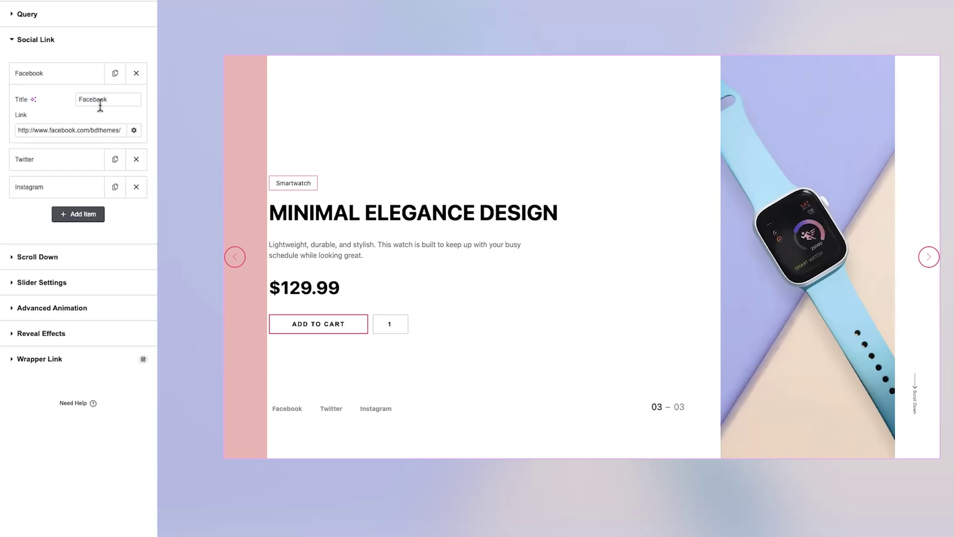
drag(18, 132, 118, 144)
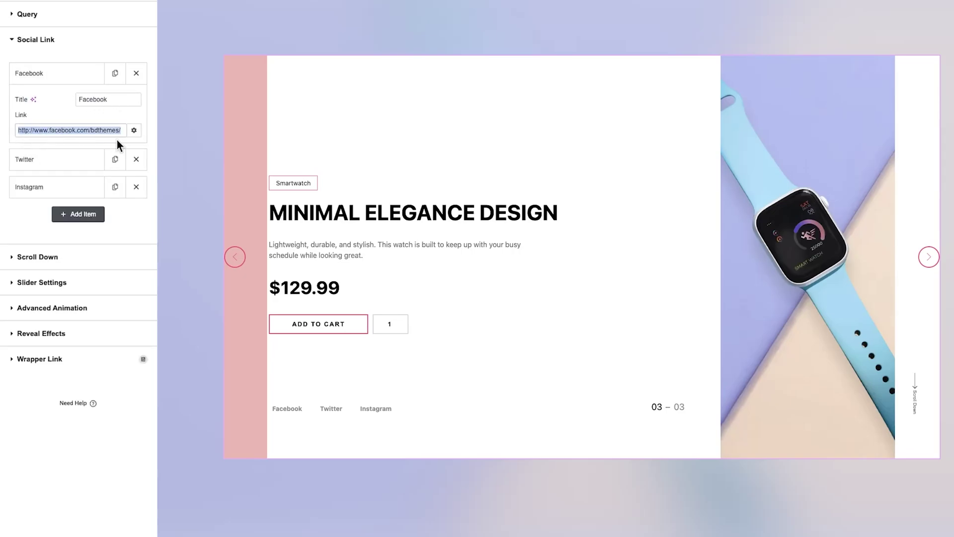
click(134, 130)
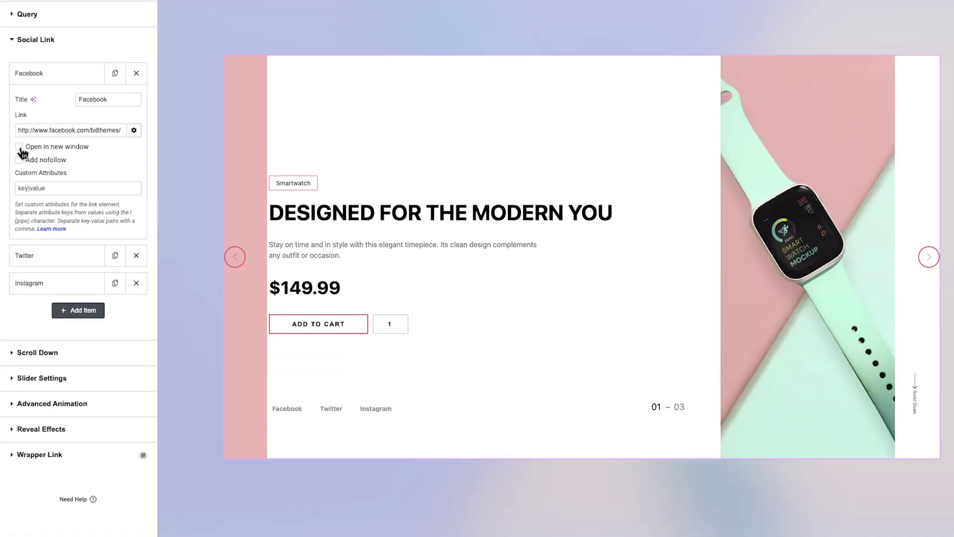
click(20, 148)
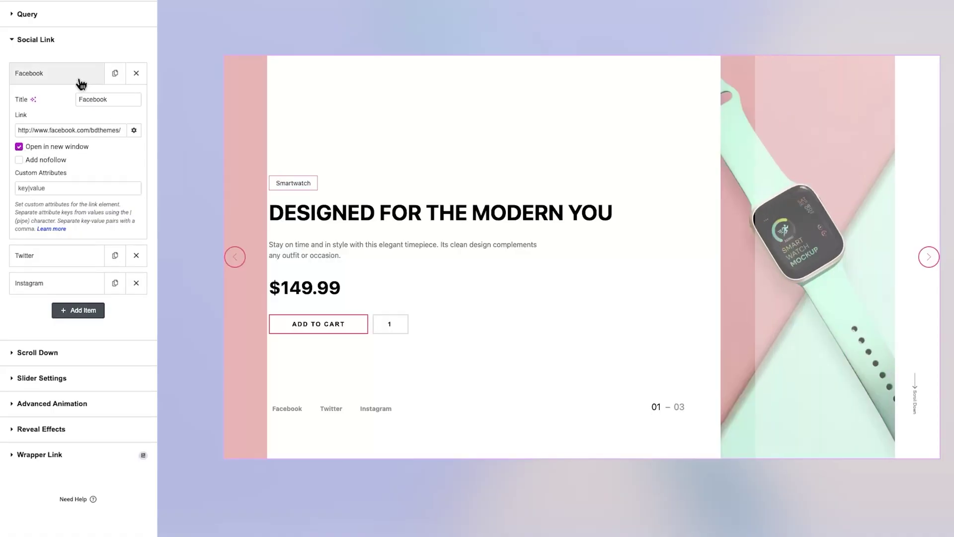
click(79, 79)
- Make the Twitter and Instagram social links open in a new window
click(65, 99)
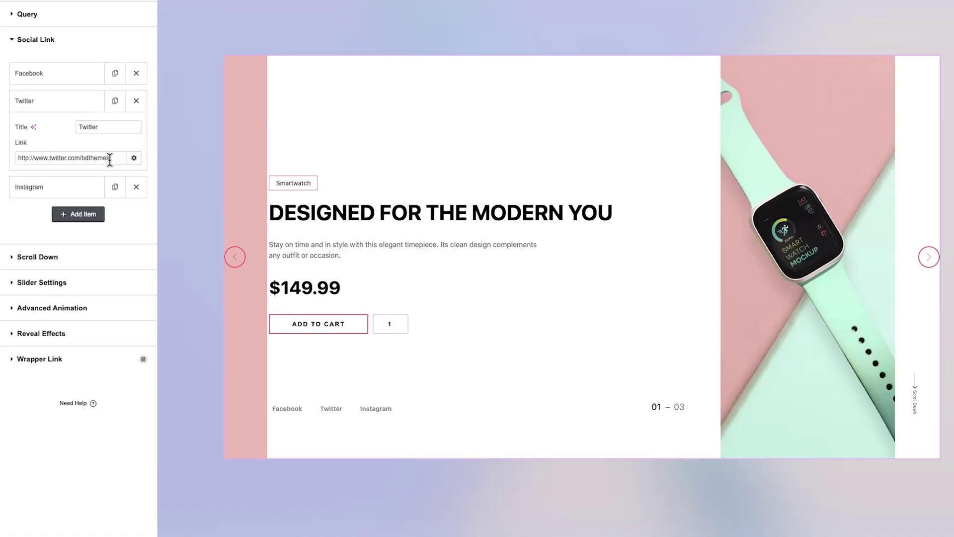
click(134, 159)
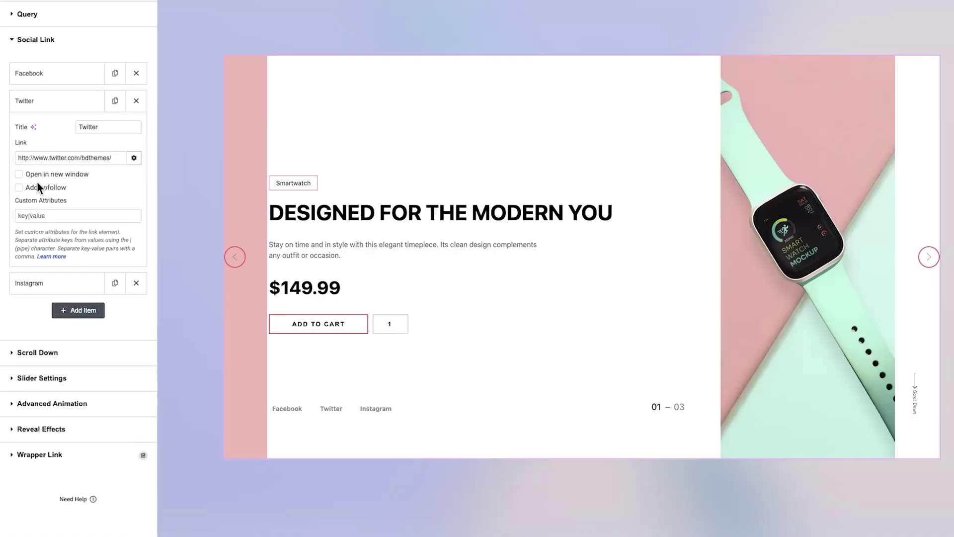
click(19, 174)
click(74, 110)
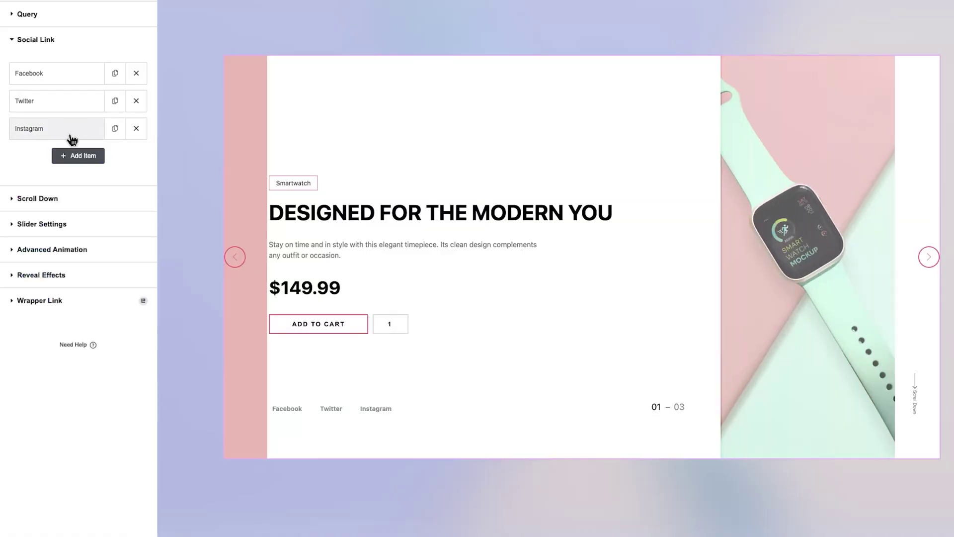
click(72, 131)
click(134, 186)
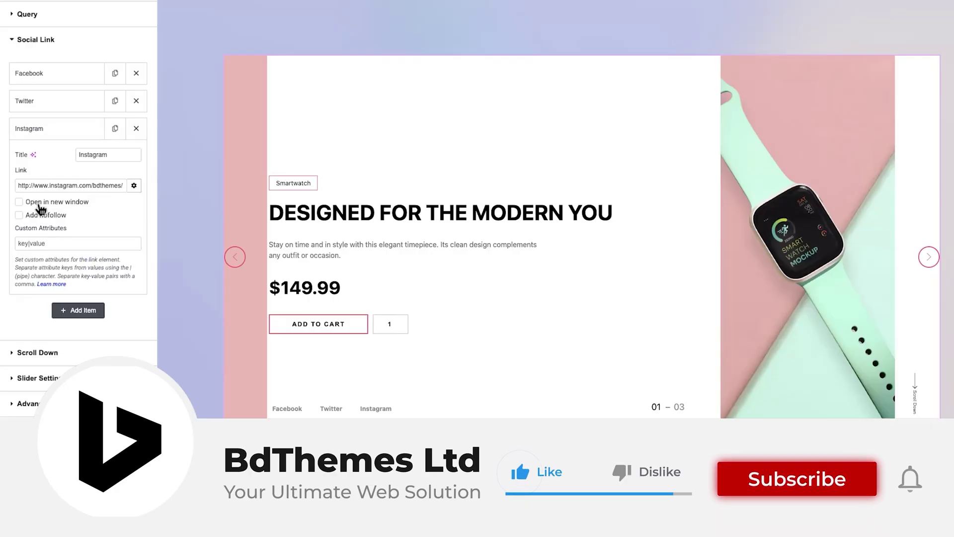
click(23, 201)
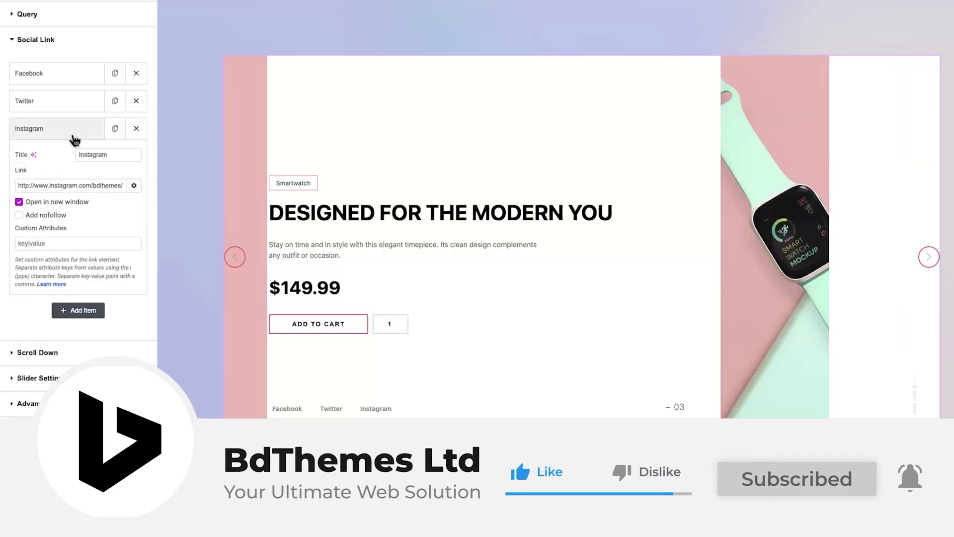
click(73, 134)
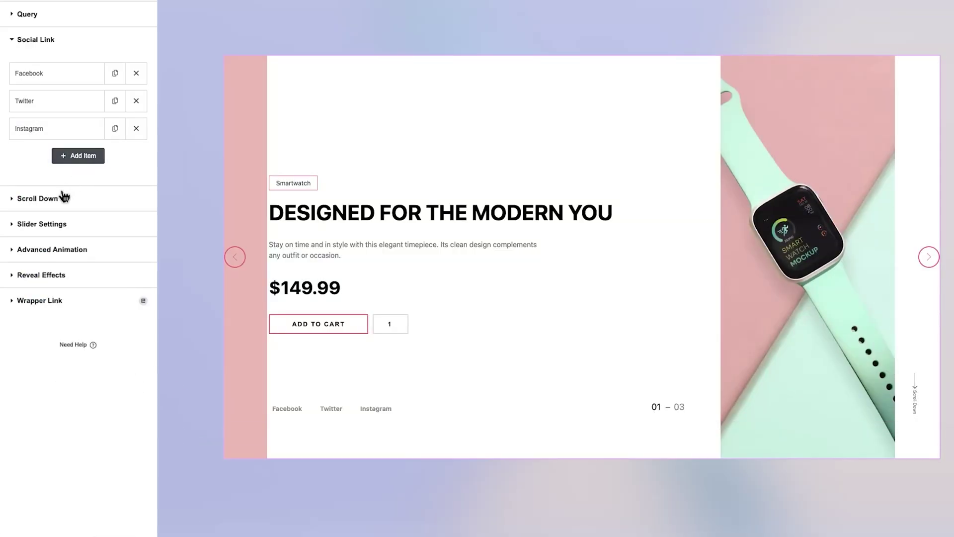
- In Scroll Down settings, enter duration 600 and offset 20
click(56, 197)
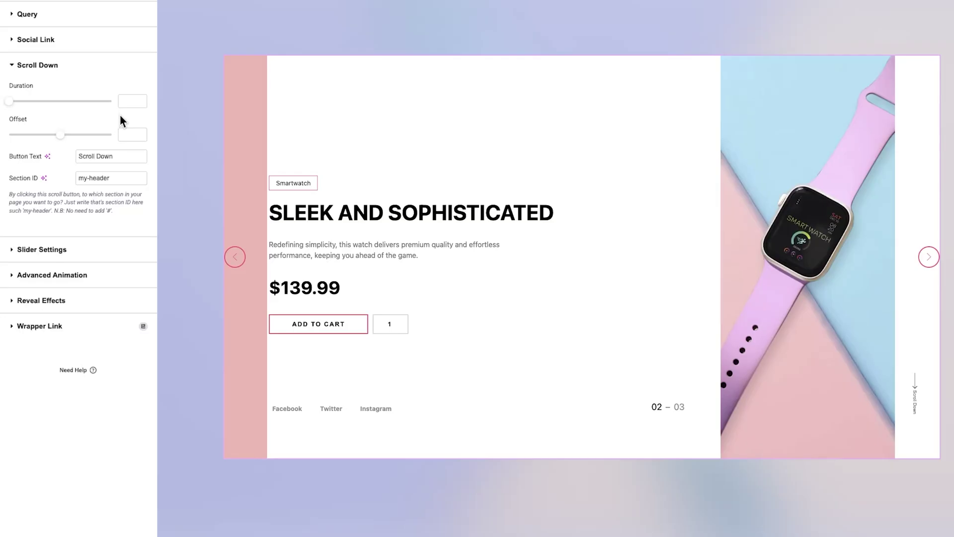
click(128, 101)
text(600)
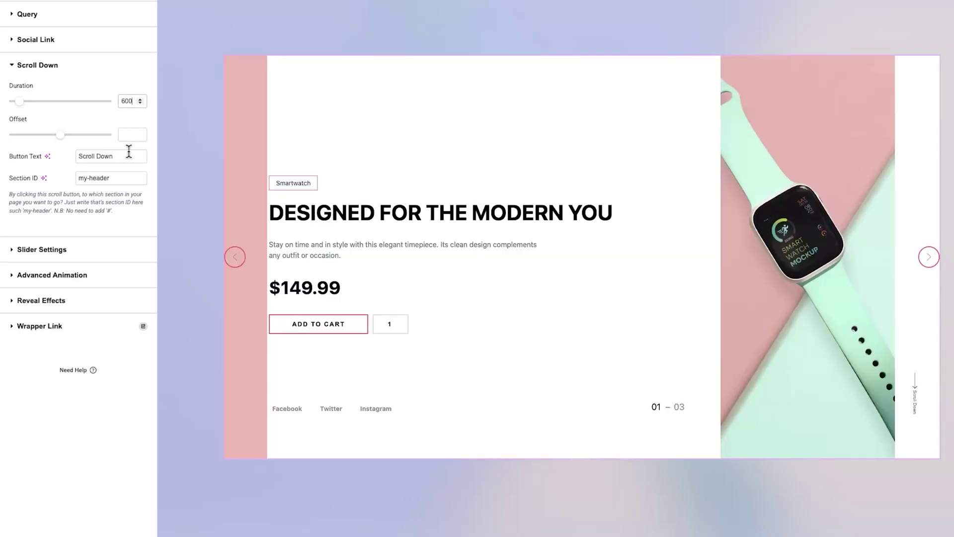
text(20)
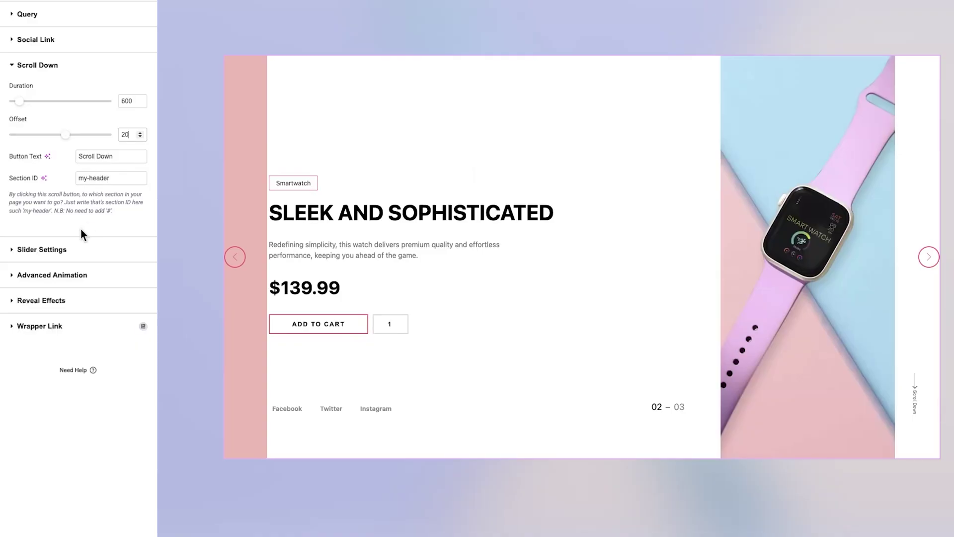
- Set the autoplay interval to 6000 ms and switch Pause on Hover to Yes
click(63, 255)
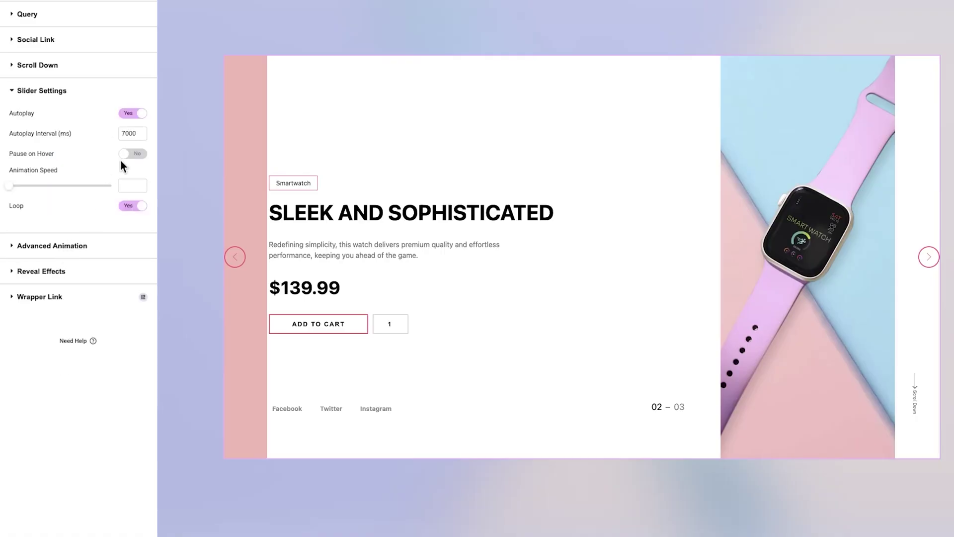
double_click(131, 133)
text(6000)
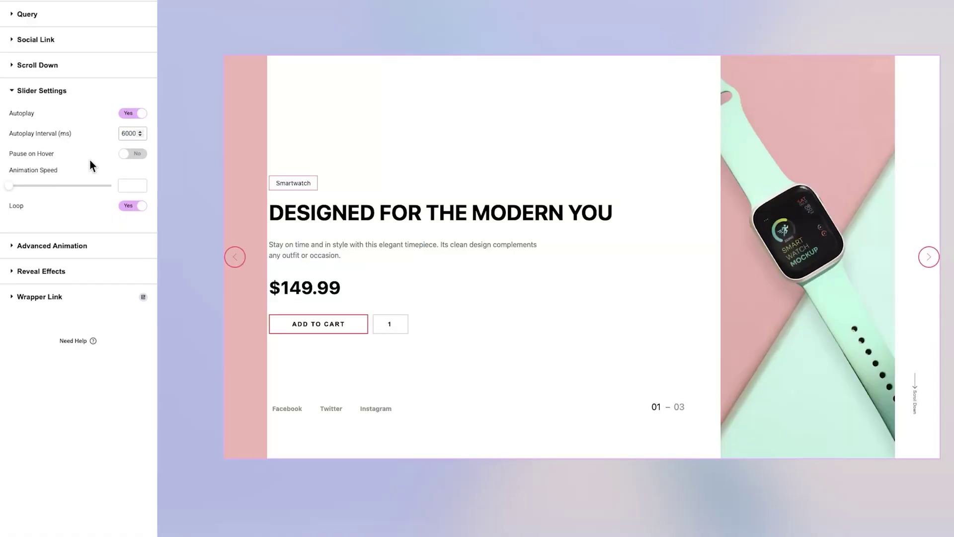
click(130, 154)
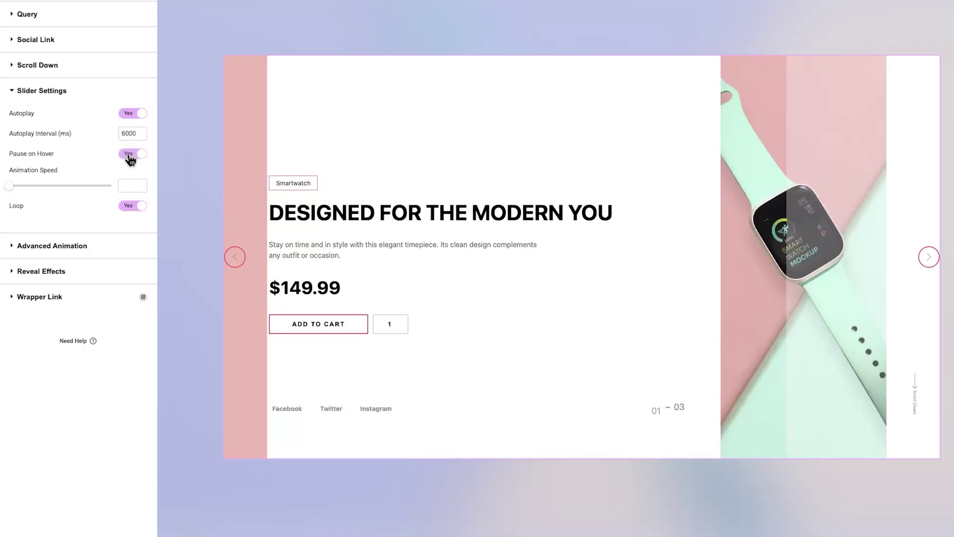
scroll(135, 161, up, 3)
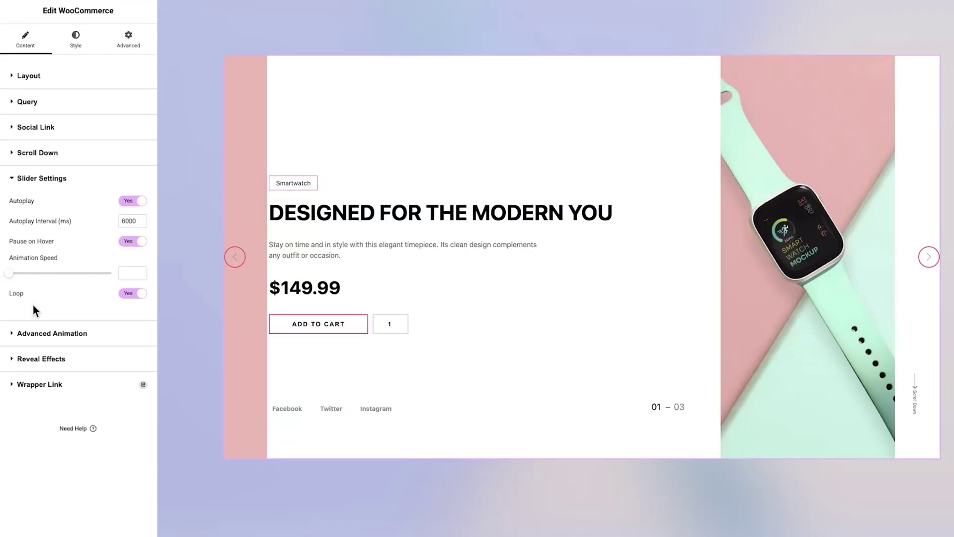
click(127, 274)
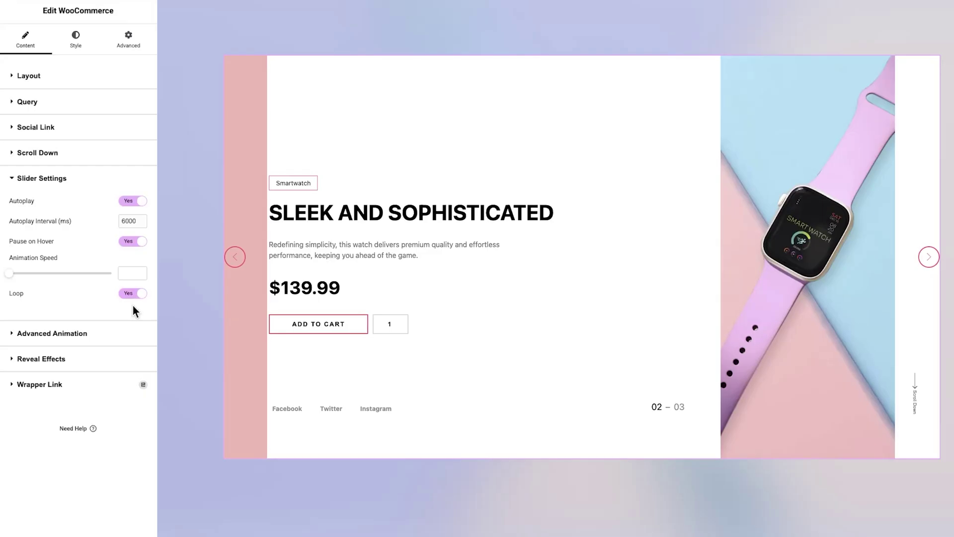
- Give the content wrapper 50 px padding, 150 px on the left, and max width 793
click(74, 42)
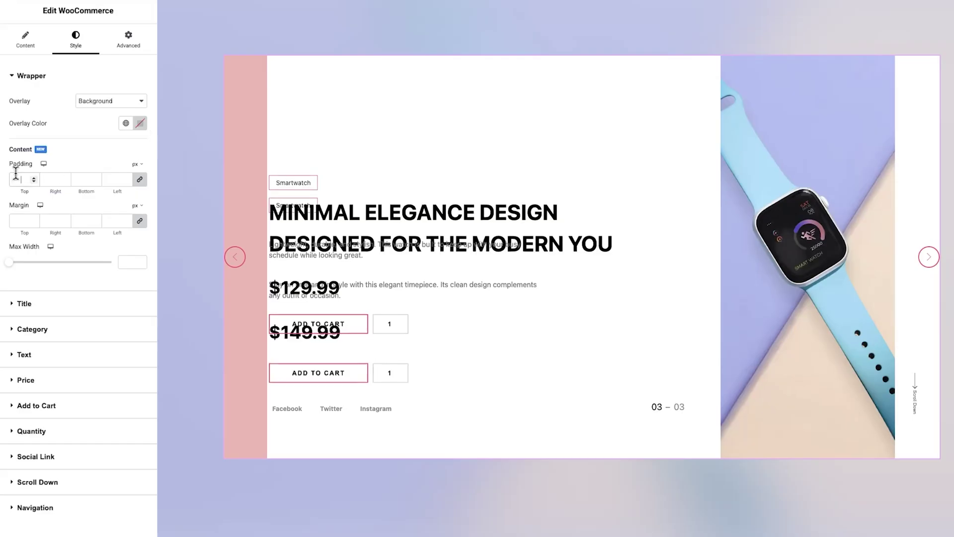
click(29, 180)
text(50)
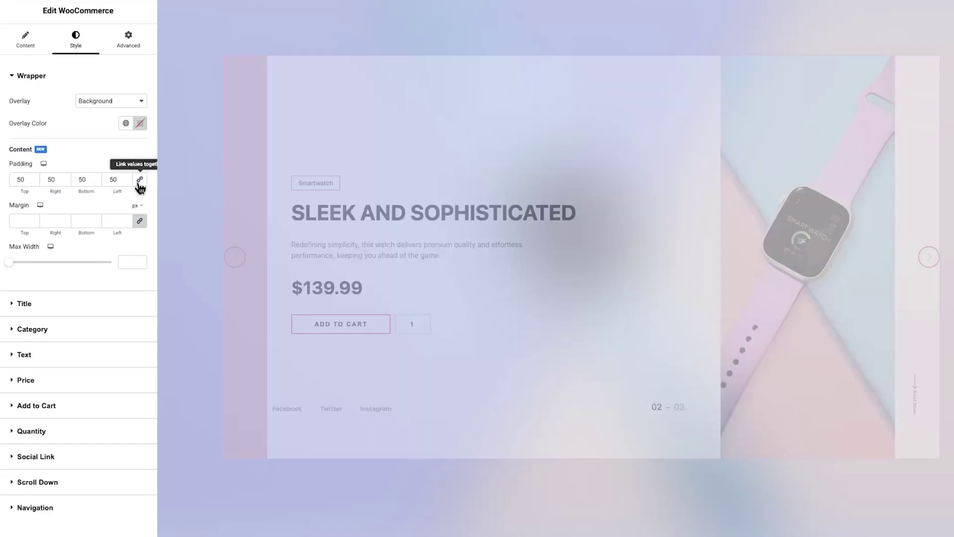
click(139, 182)
click(106, 180)
text(1)
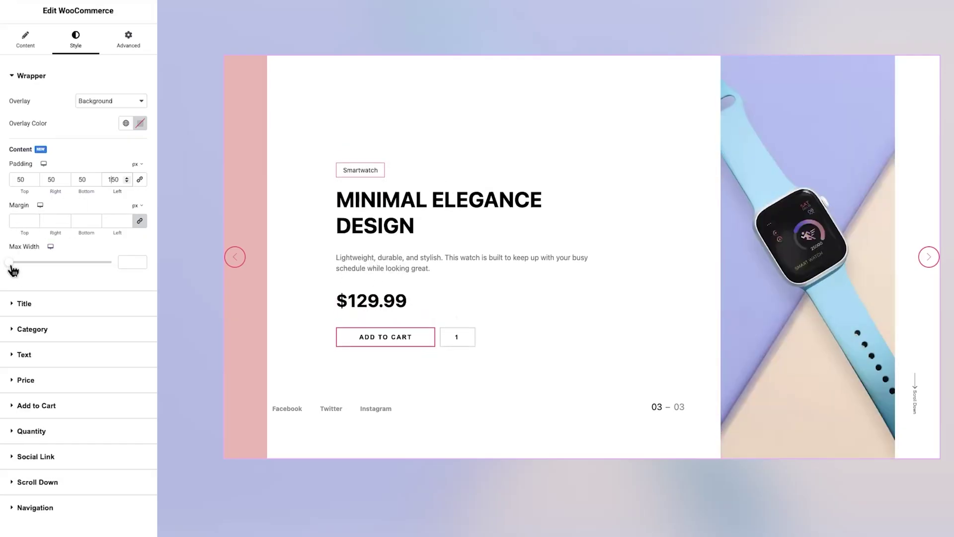
drag(12, 269, 70, 277)
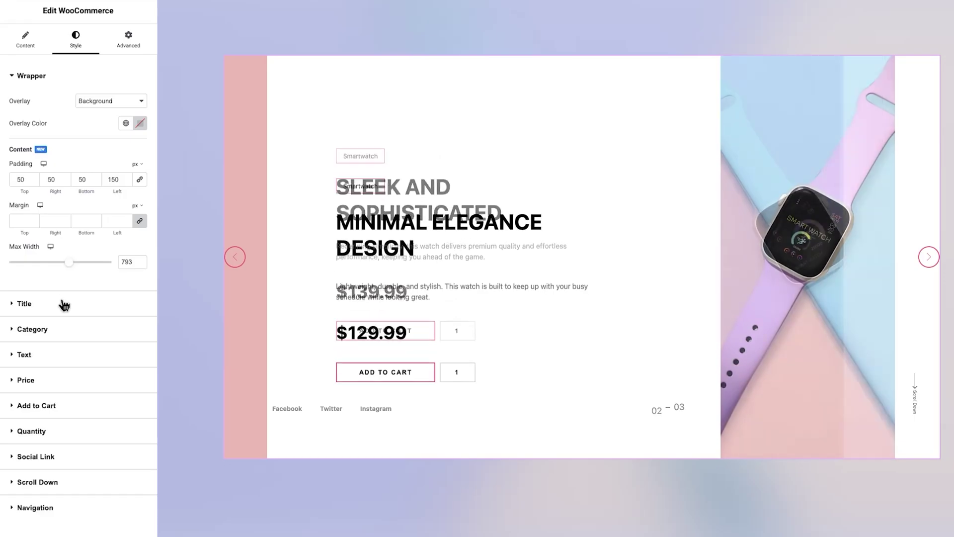
- Set the title width to 660, a dark colour, and the Lexend font
click(64, 306)
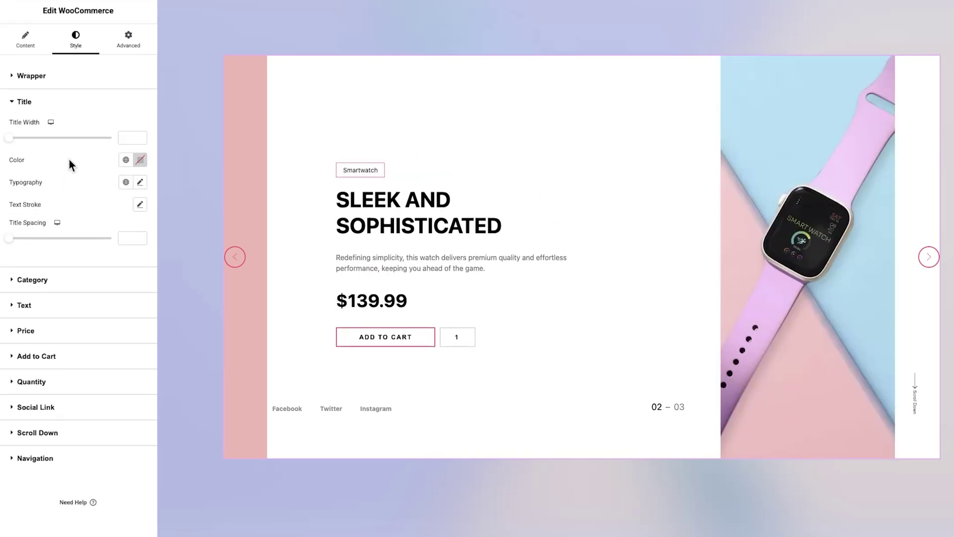
drag(24, 144, 56, 141)
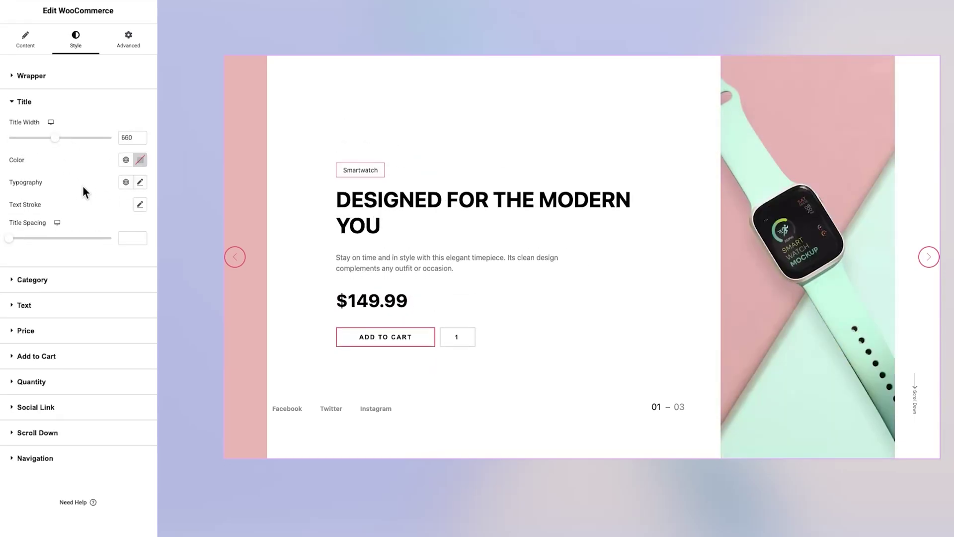
click(140, 160)
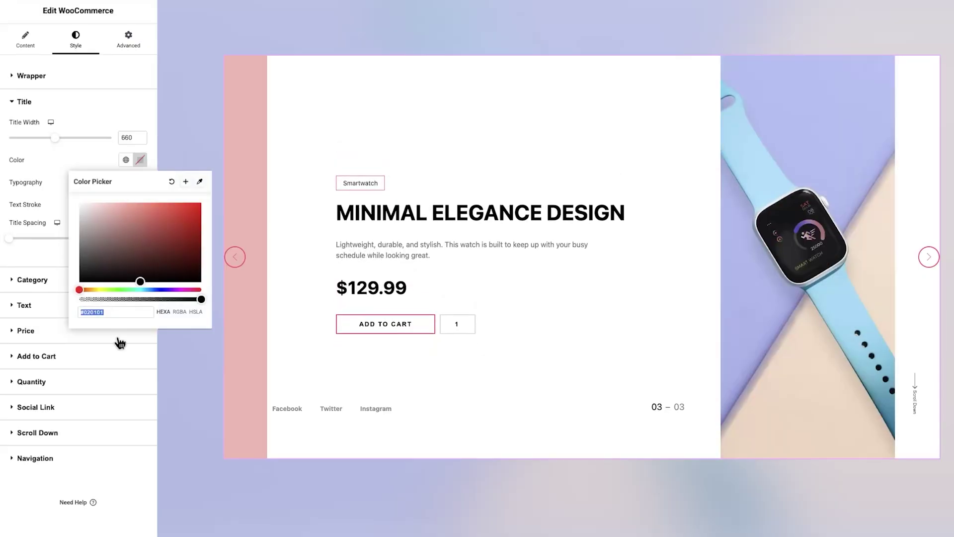
click(49, 159)
click(140, 182)
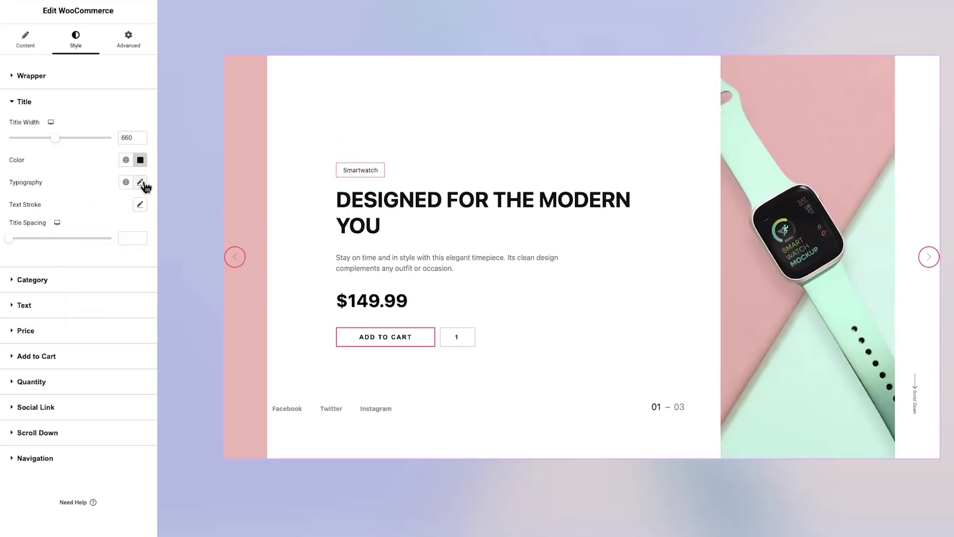
click(97, 232)
text(lec)
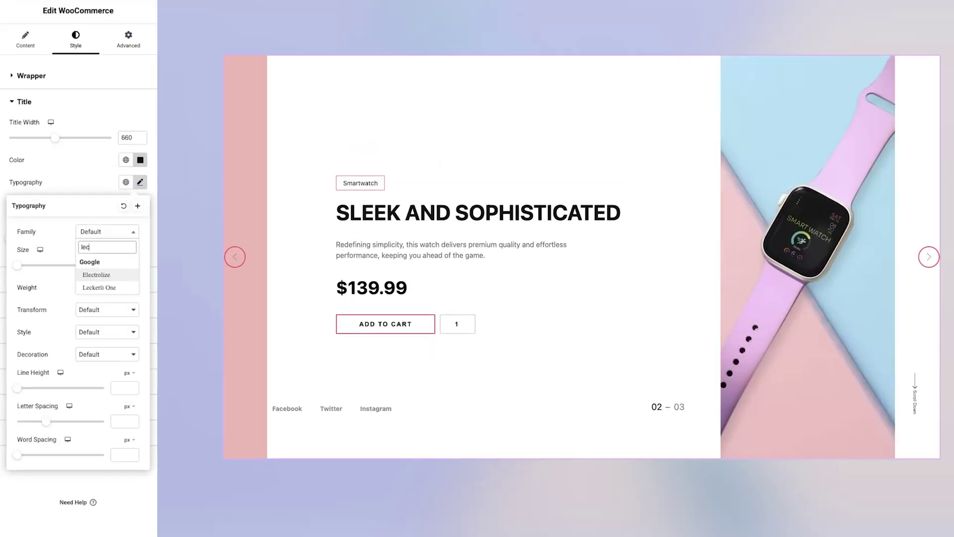
key(BackSpace)
text(xe)
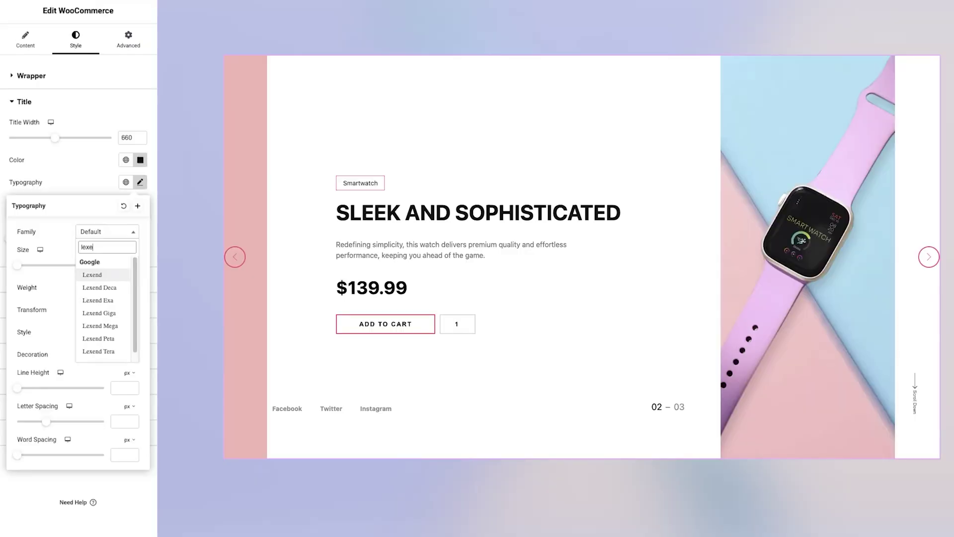
key(Return)
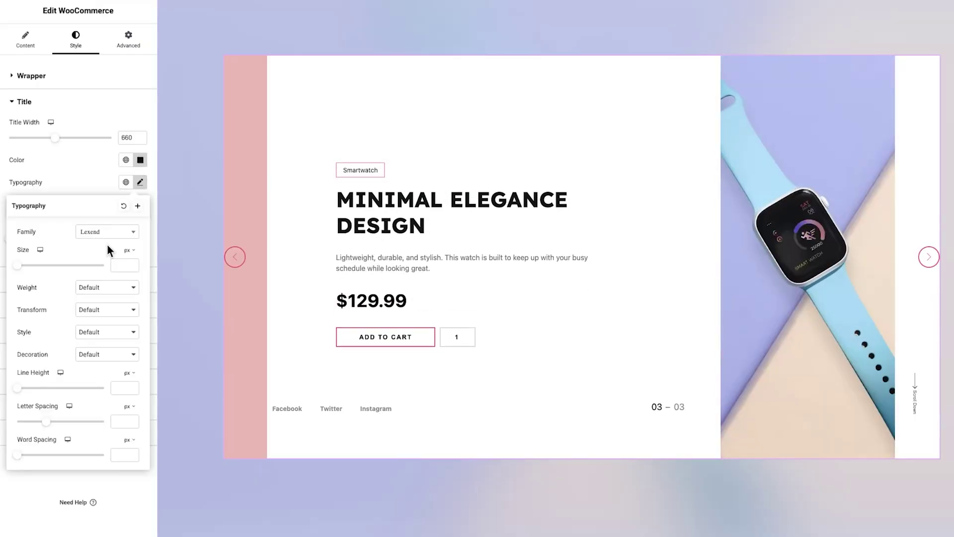
- Set the title to 52 px, weight 700, 1.2 em line height, with spacing 6
click(123, 265)
text(52)
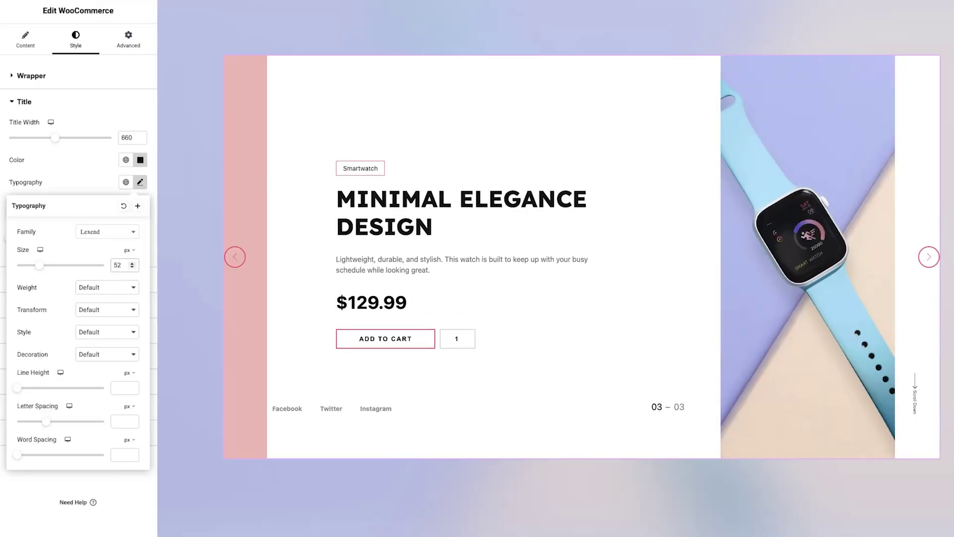
click(112, 288)
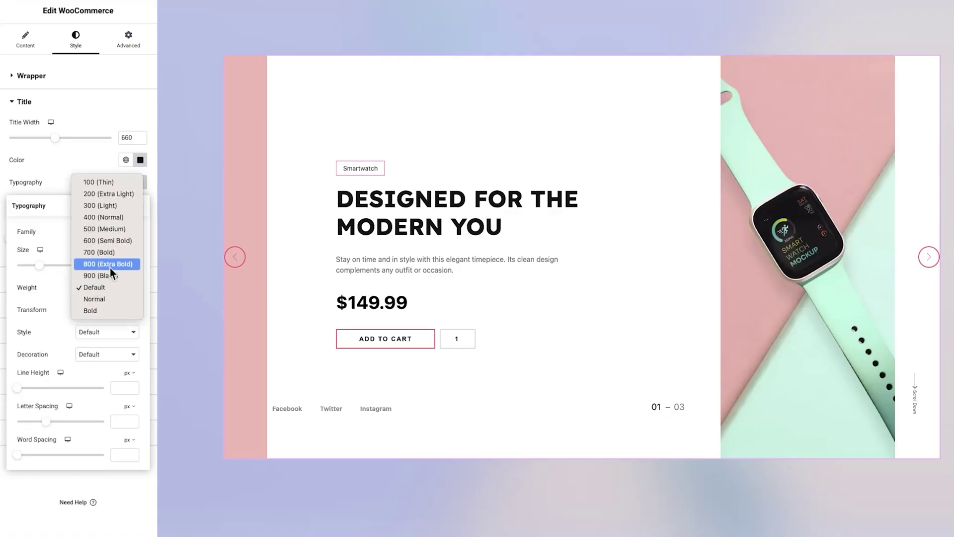
click(108, 253)
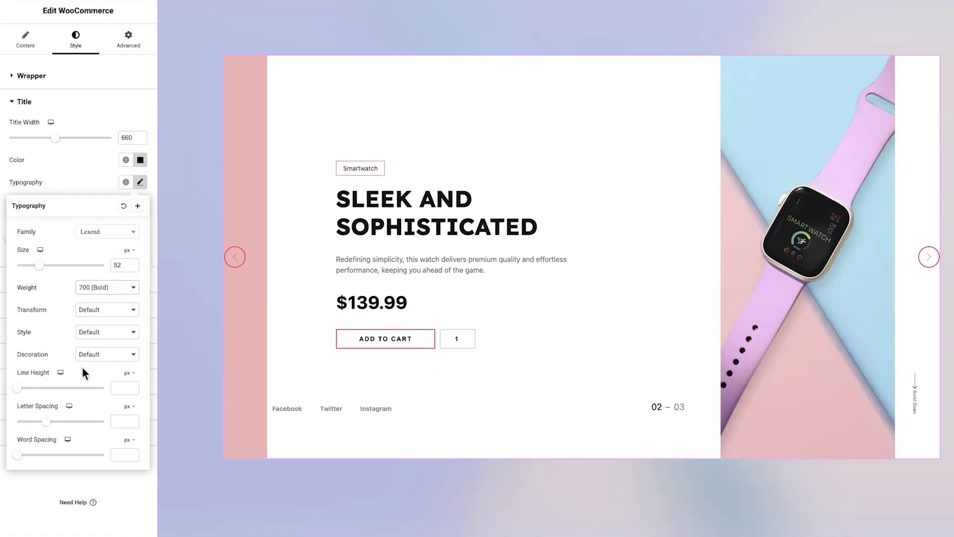
click(129, 373)
click(129, 383)
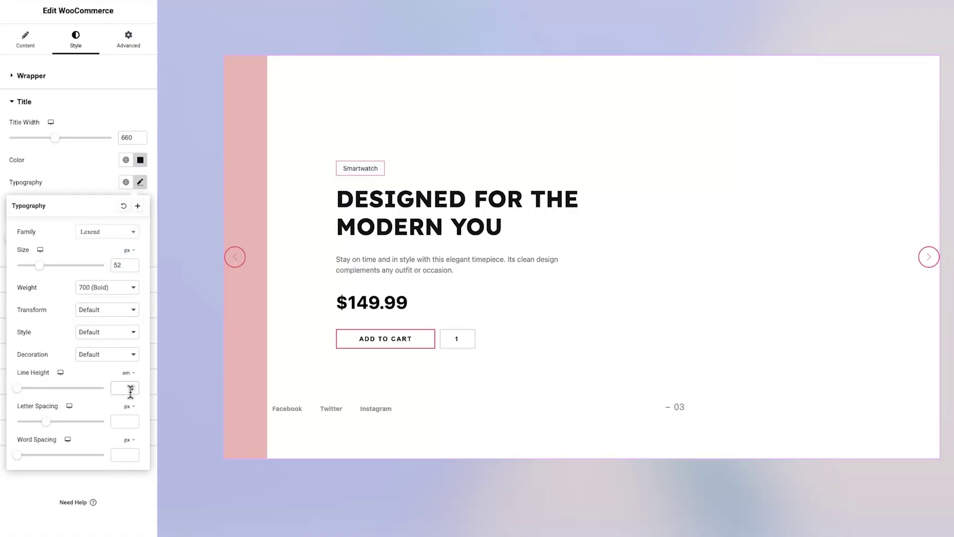
click(131, 390)
text(1.2)
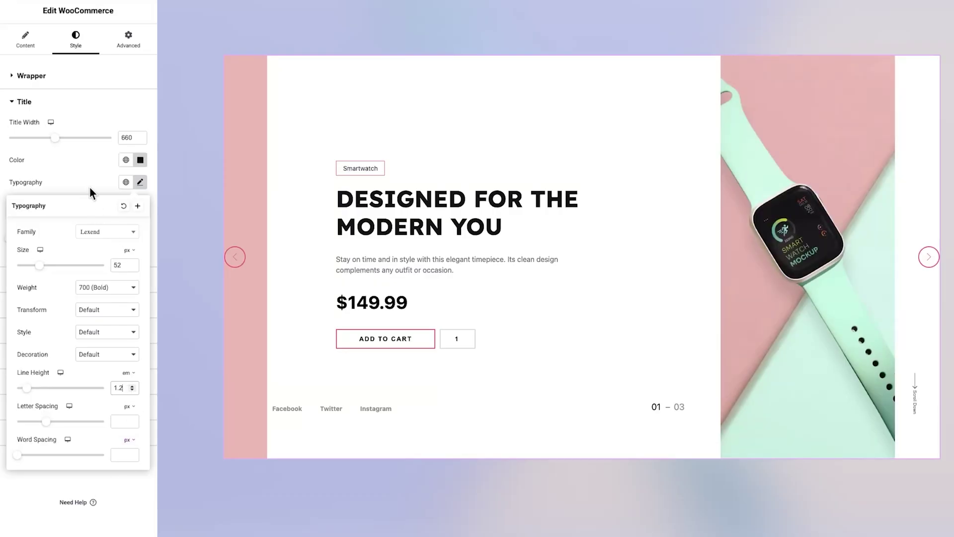
click(90, 185)
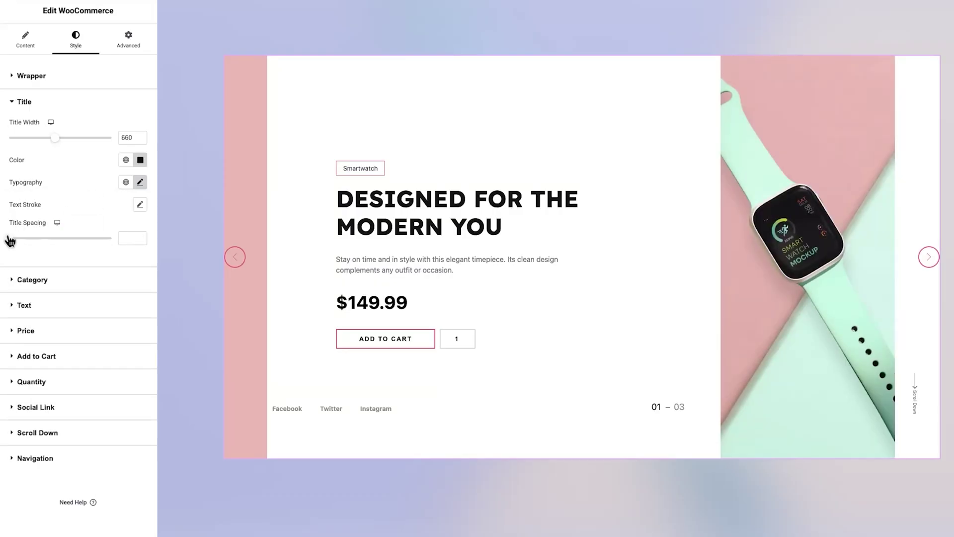
drag(10, 239, 15, 238)
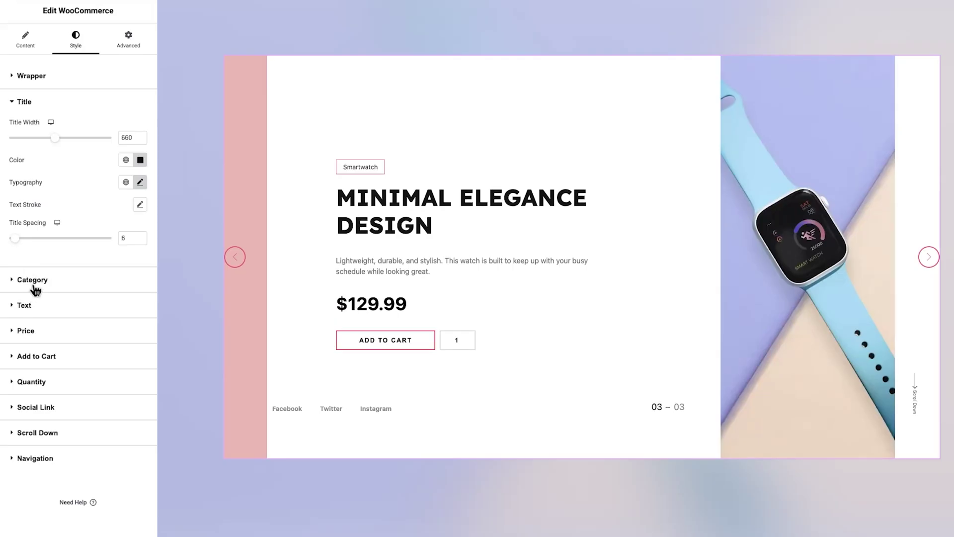
- Give the category label dark grey text on a white background
click(32, 281)
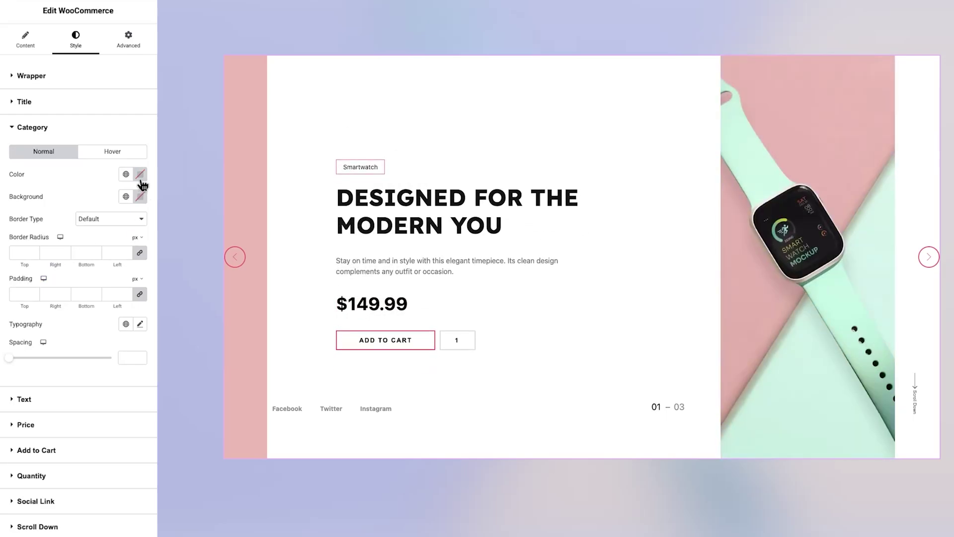
click(141, 180)
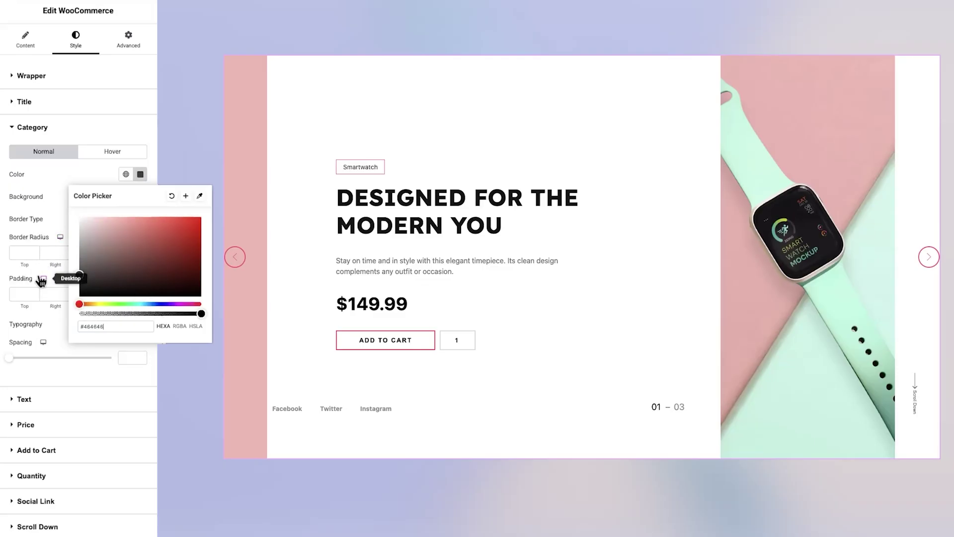
click(94, 177)
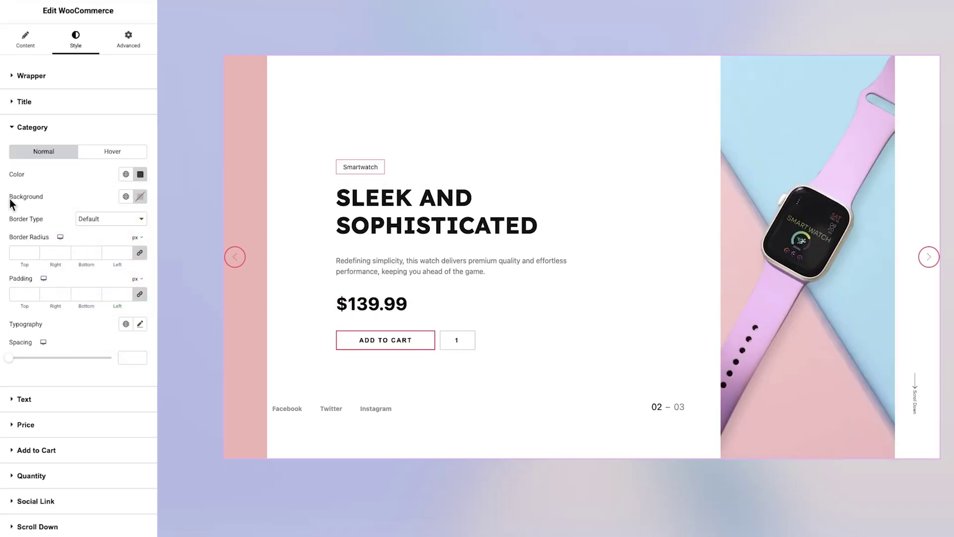
click(140, 196)
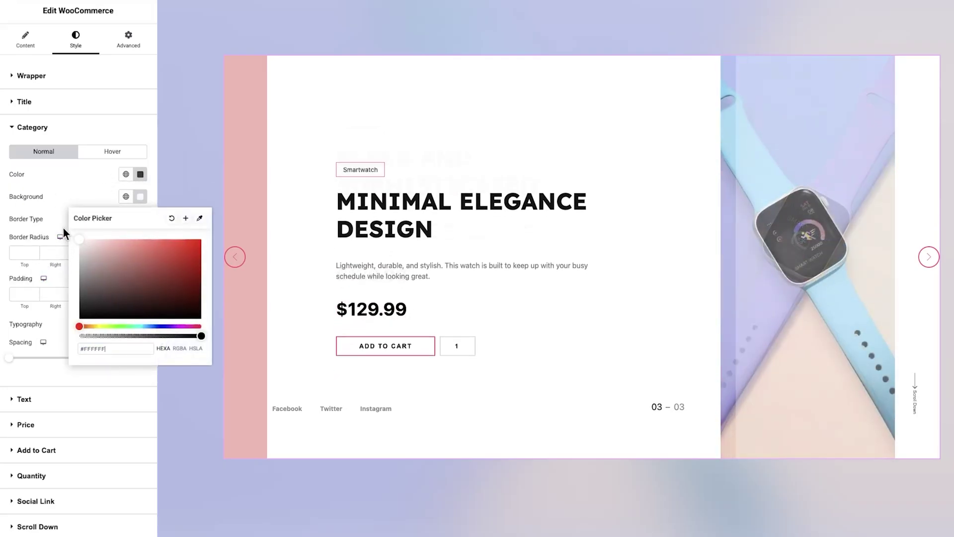
click(61, 220)
- Add a solid 1 px category border on all sides in a faint colour
click(94, 221)
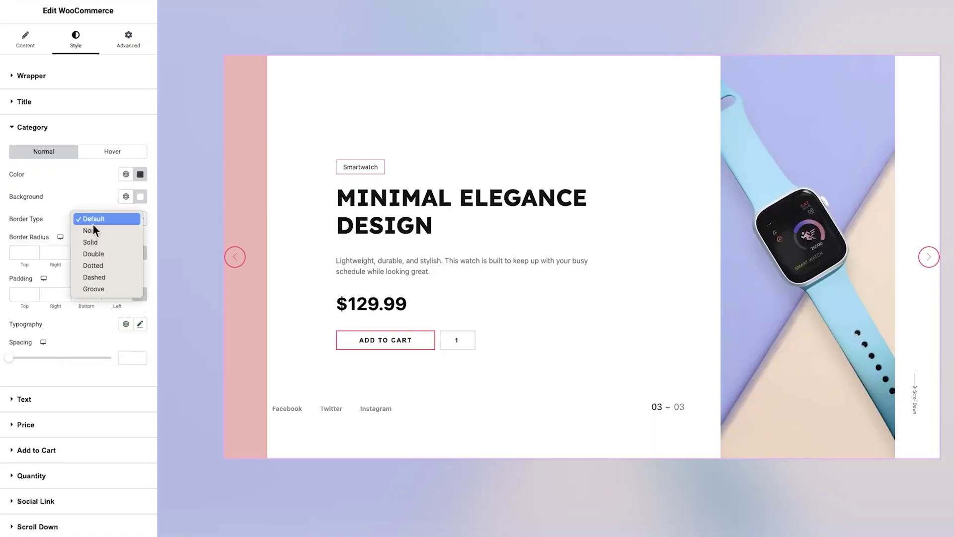
click(103, 240)
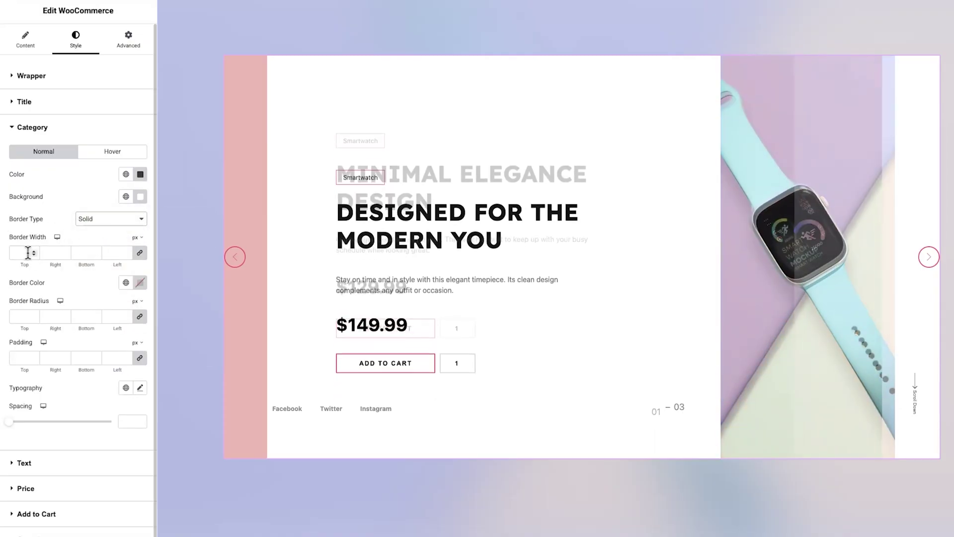
click(29, 252)
text(1)
scroll(21, 185, down, 2)
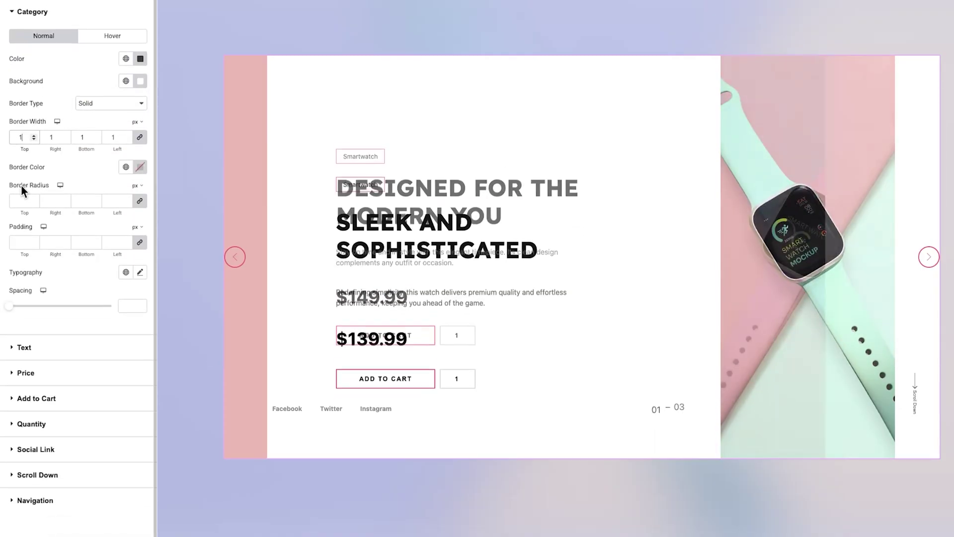
click(140, 167)
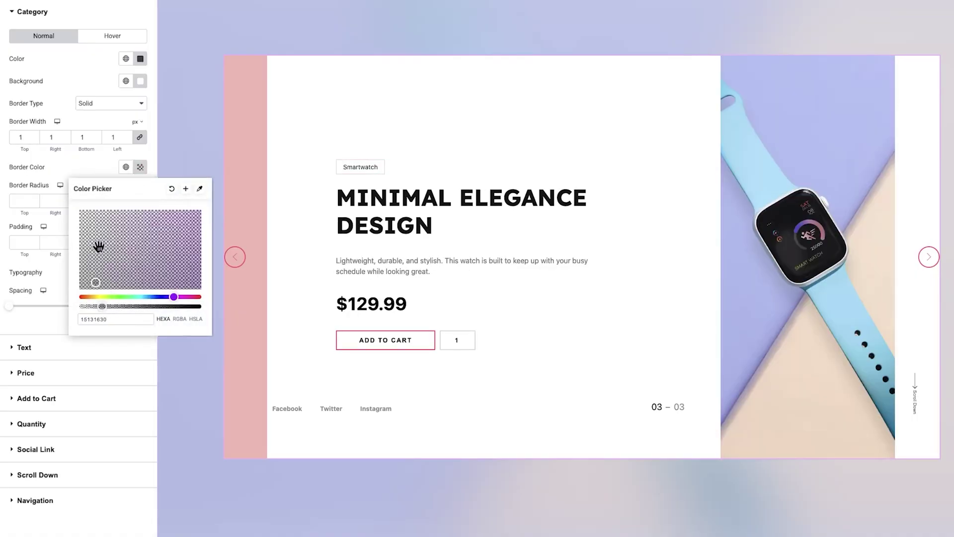
click(88, 167)
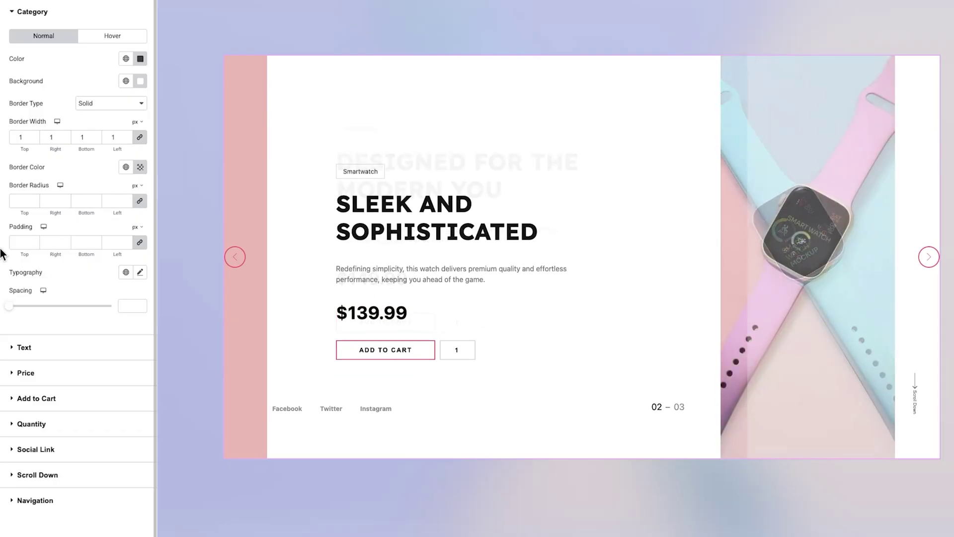
- Set the category padding to 10 top and bottom and 24 left and right
click(16, 242)
text(10)
click(140, 242)
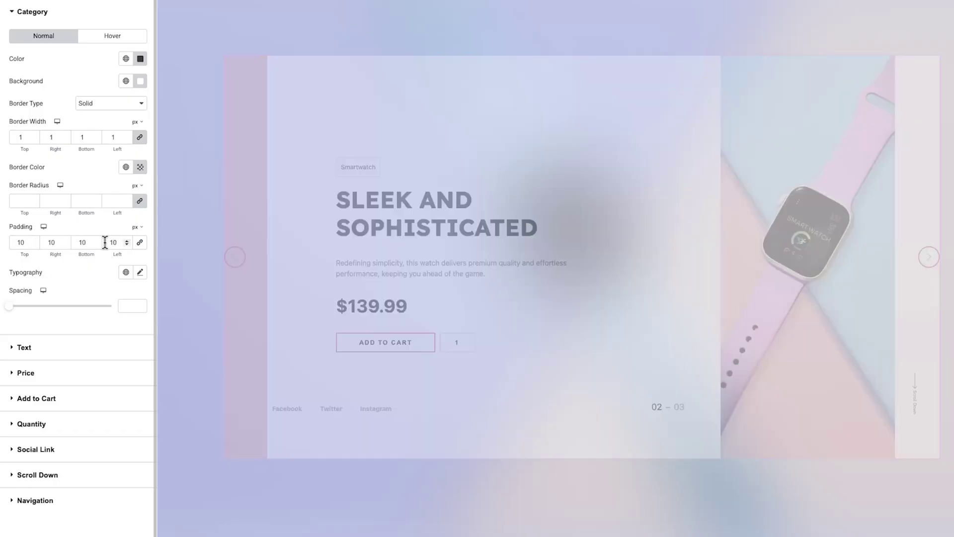
double_click(119, 242)
text(24)
double_click(55, 242)
text(24)
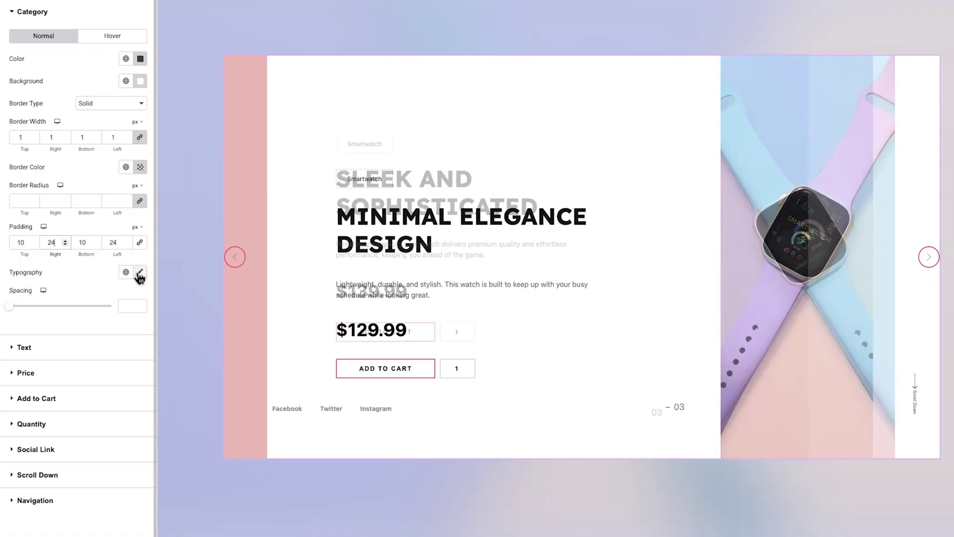
- Set the category typography to Lato 14 px with 0.6 em line height, then edit the spacing
click(140, 273)
click(103, 321)
text(lato)
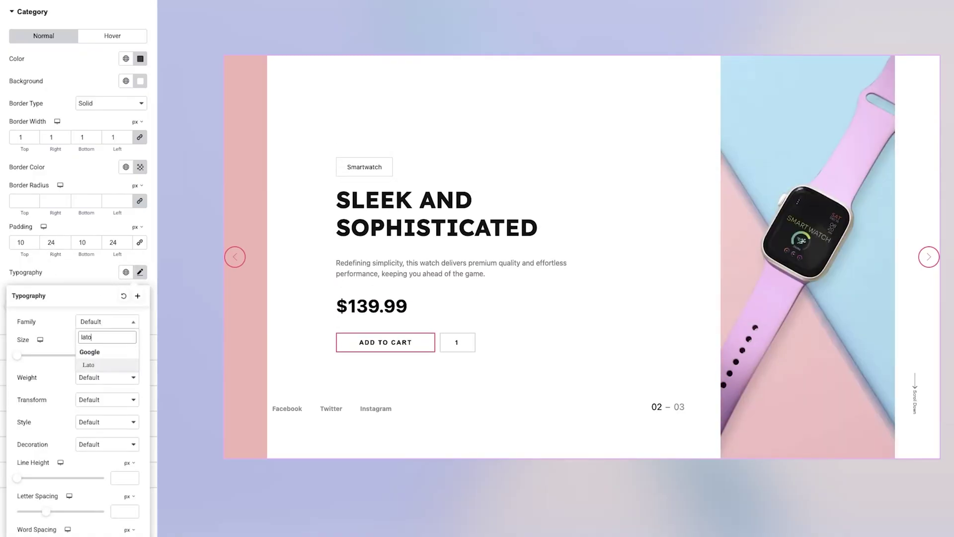
key(Return)
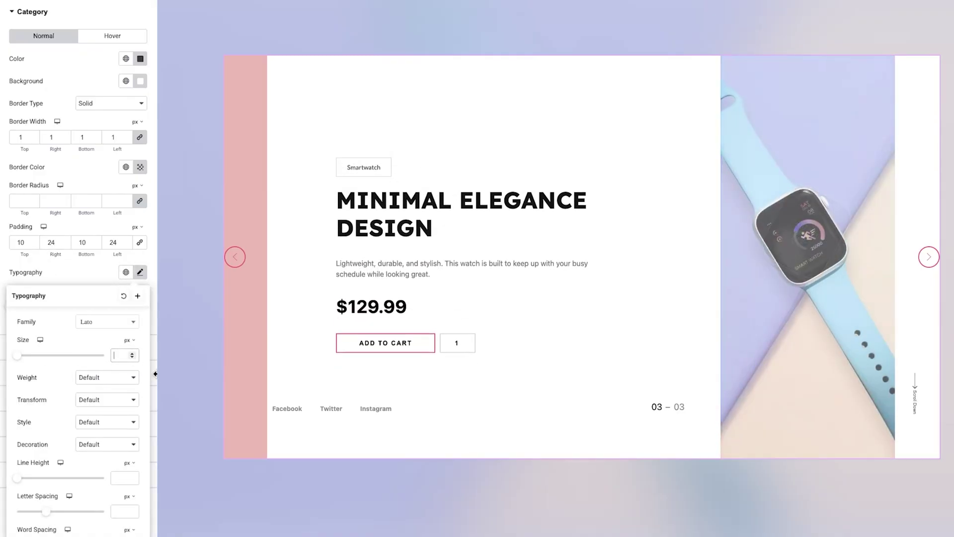
click(122, 477)
text(0.6)
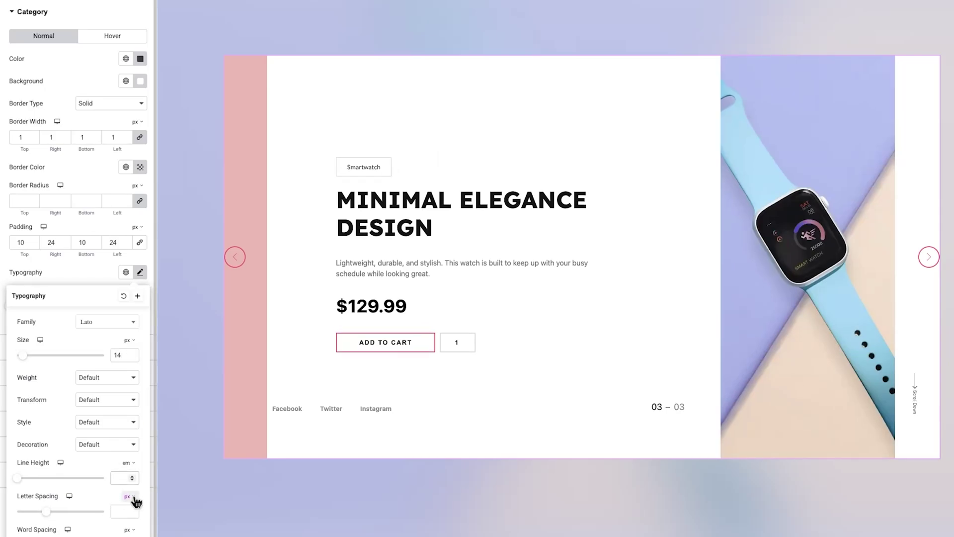
click(74, 272)
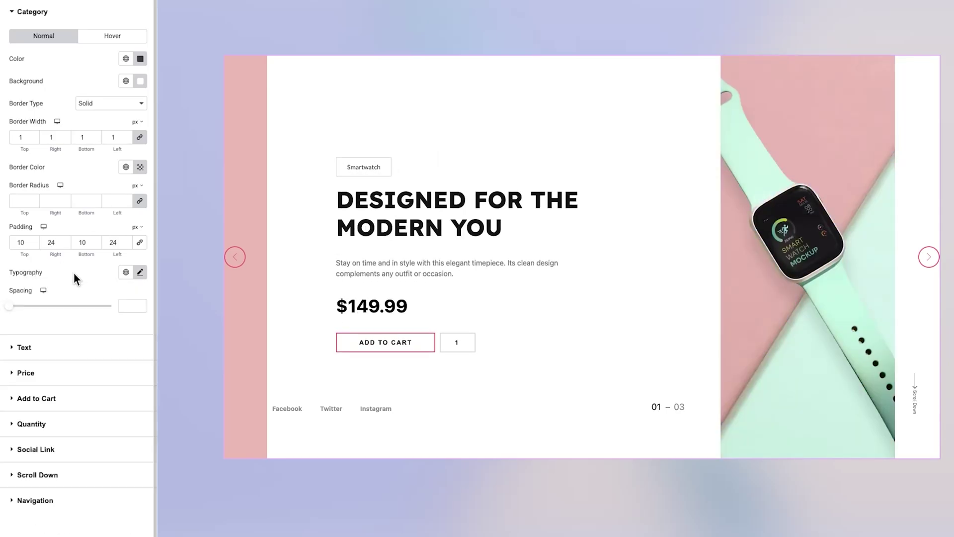
click(124, 305)
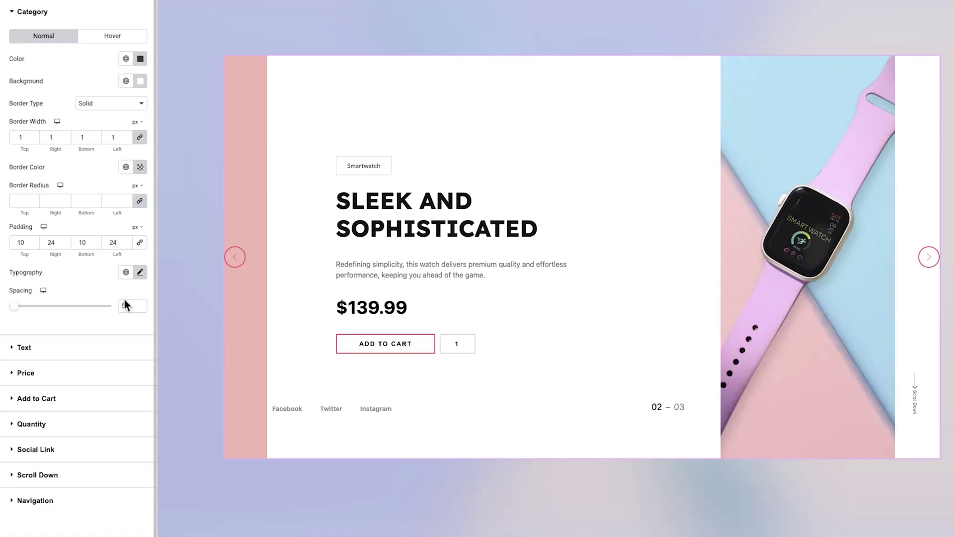
- Set the category spacing to 5 and make the description text grey #A0A0A0
text(5)
click(72, 350)
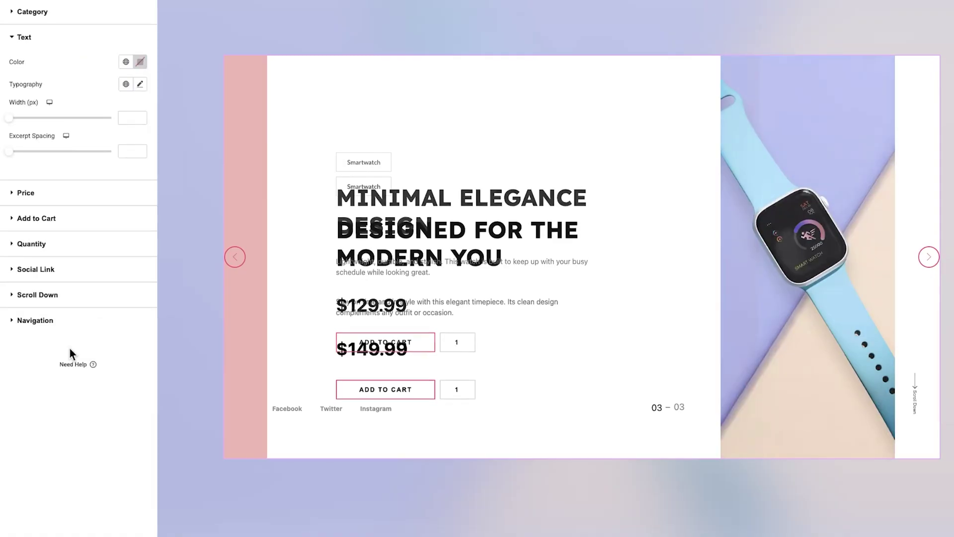
click(138, 64)
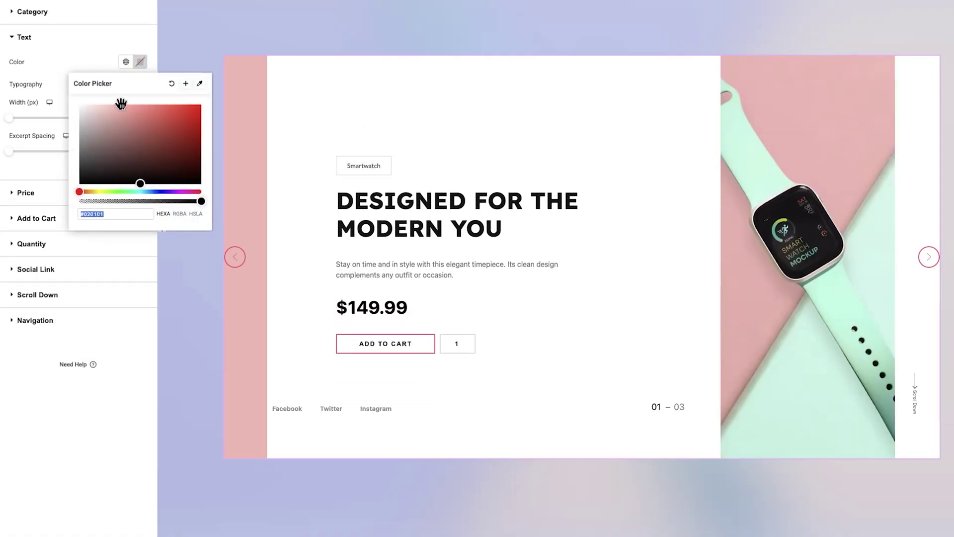
drag(106, 125, 60, 150)
click(97, 46)
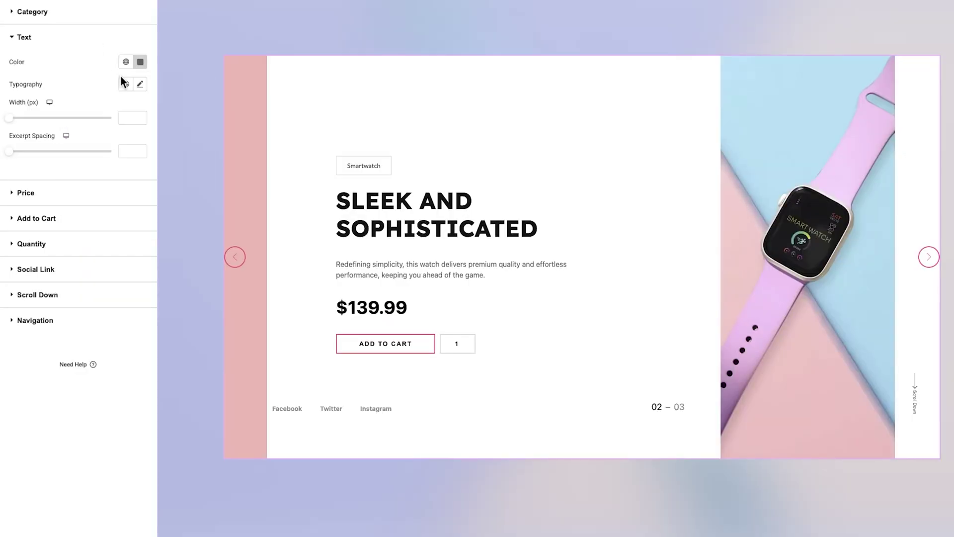
- Set the description typography to Inter at 16 px
click(140, 84)
click(113, 134)
text(in)
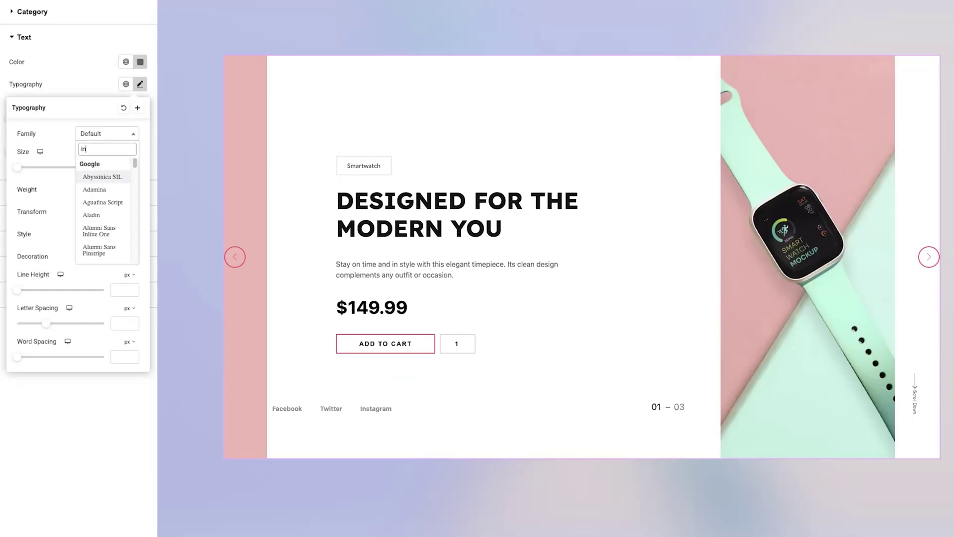
text(ter)
click(95, 176)
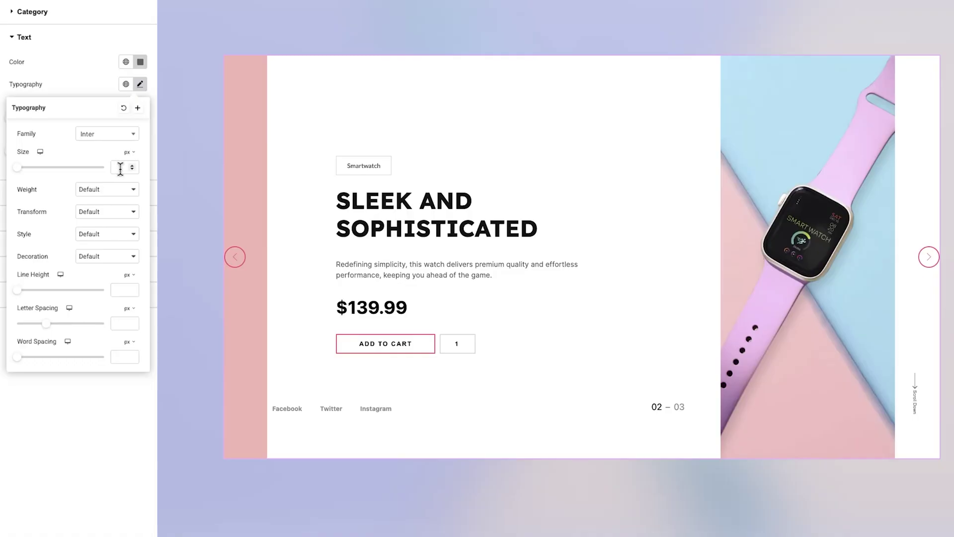
click(121, 168)
text(16)
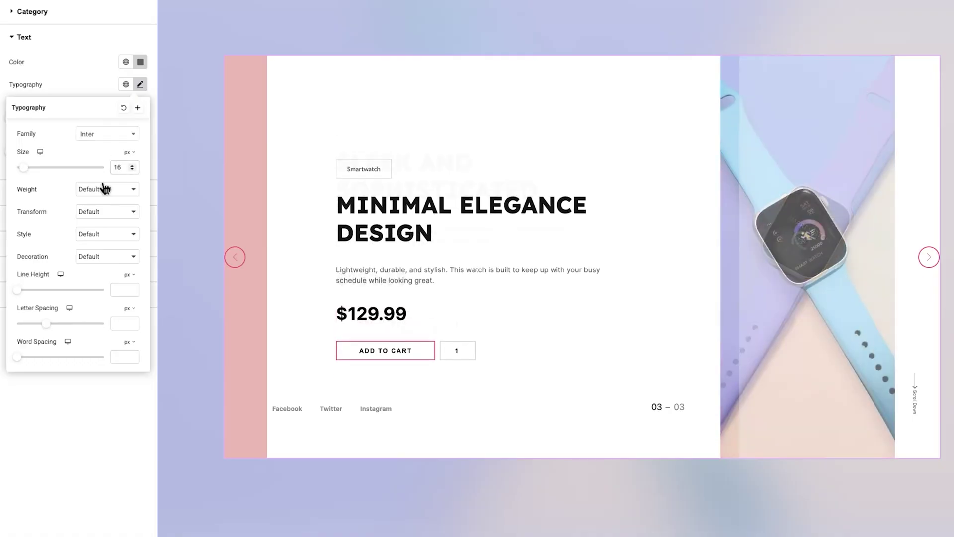
- Give the description weight 400, 1.6 em line height, 433 px width and 19 spacing
click(102, 195)
click(107, 124)
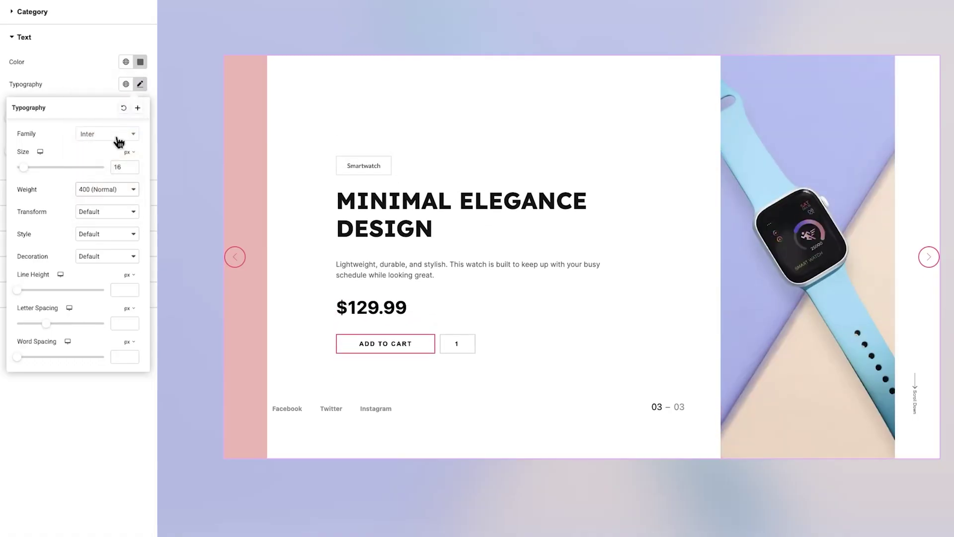
click(125, 290)
text(1.6)
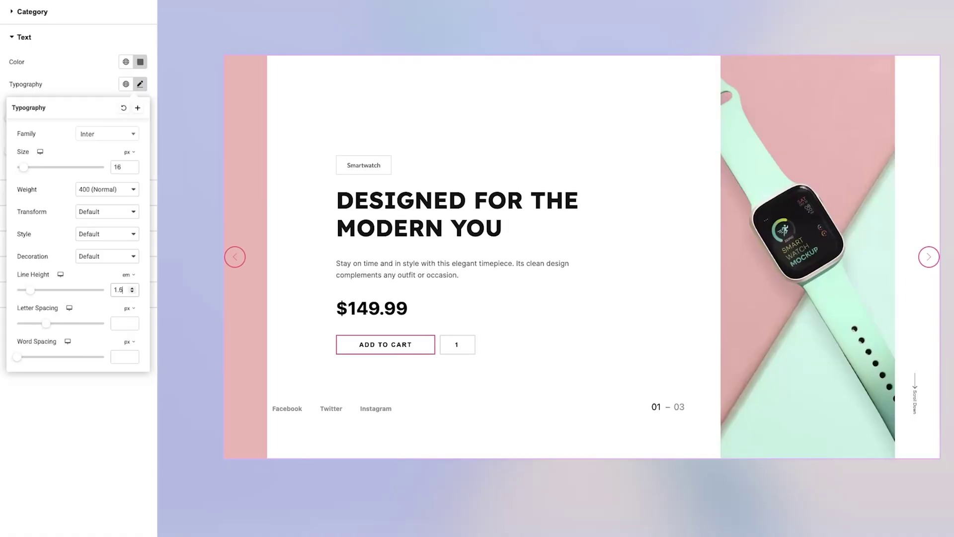
click(53, 98)
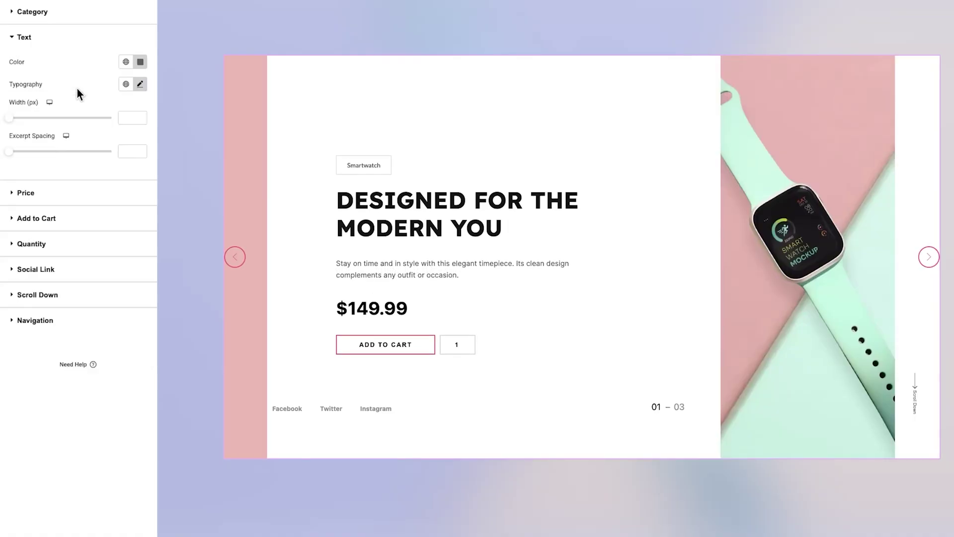
drag(18, 123, 62, 128)
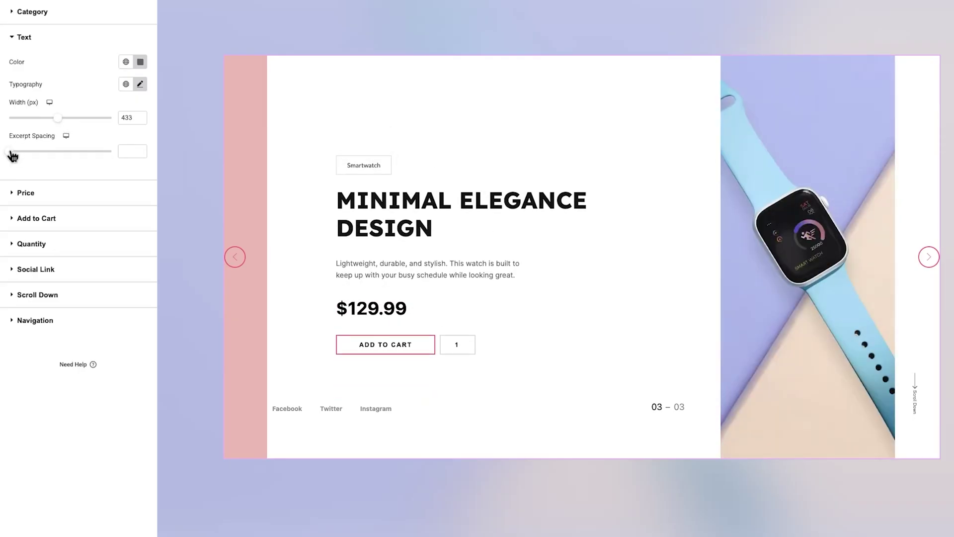
drag(11, 151, 22, 152)
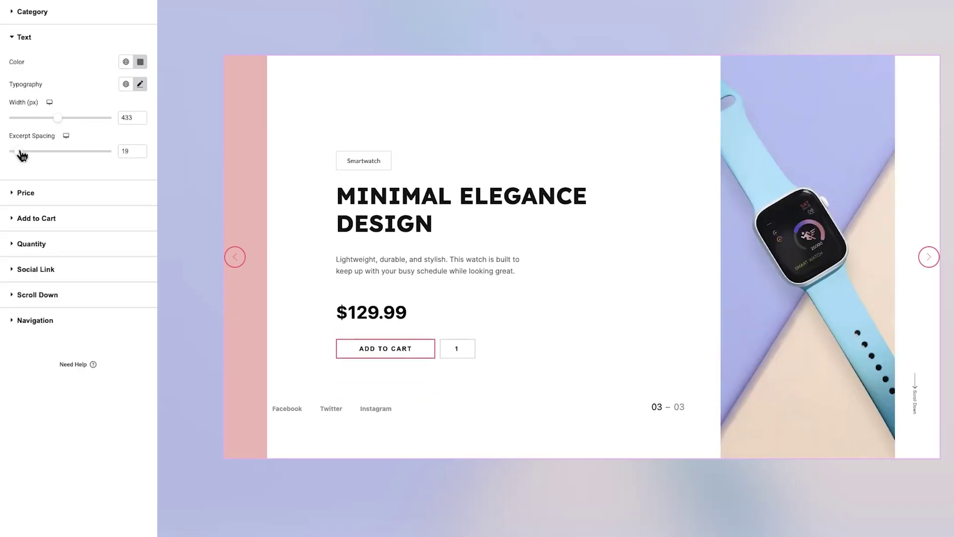
- Set the regular price colour to #151316
click(64, 194)
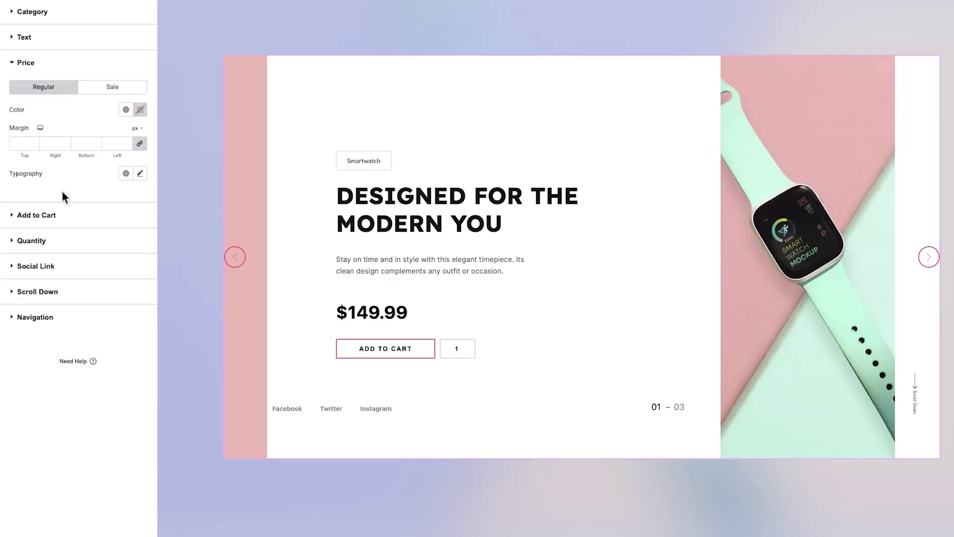
click(140, 109)
text(151316)
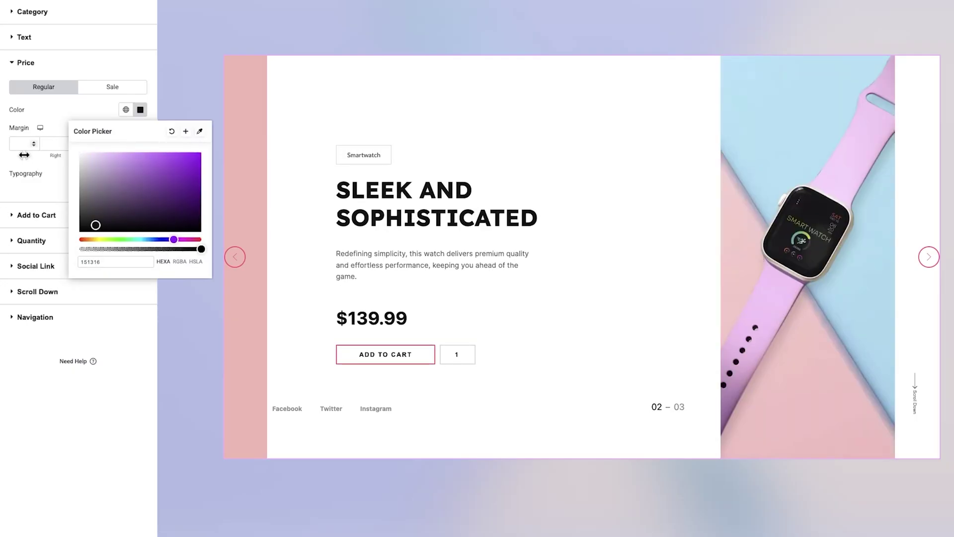
click(54, 112)
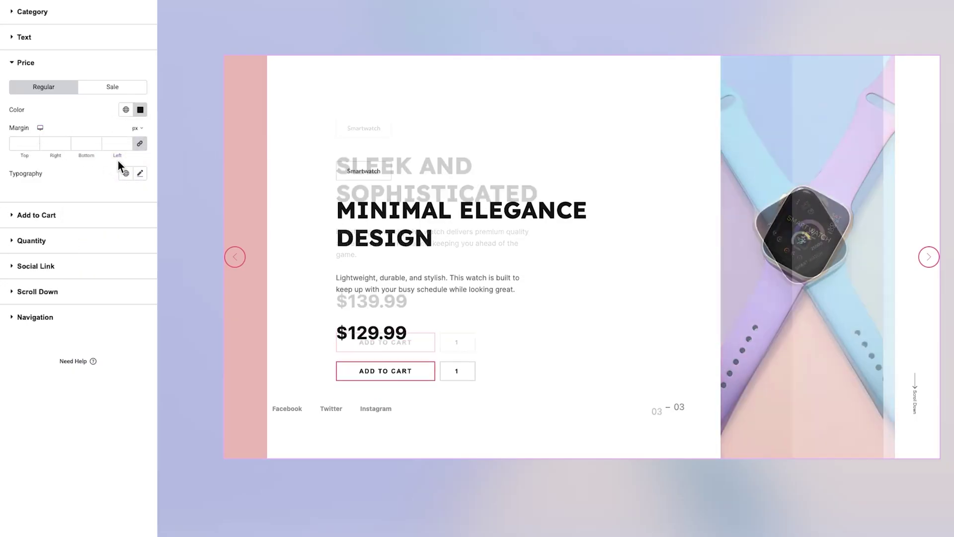
- Set the price typography to Lexend, 42 px, Semi Bold (600), with 1.2em line height
click(141, 174)
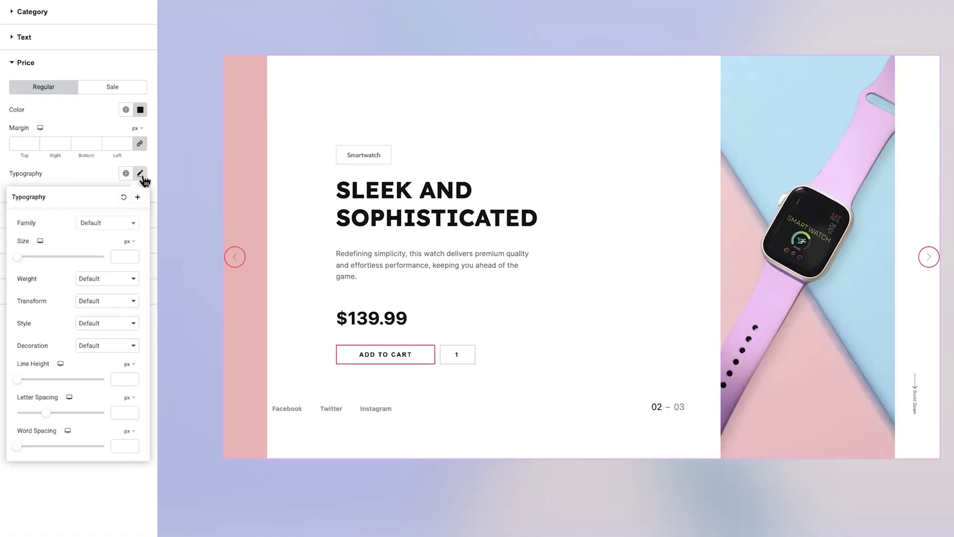
click(112, 222)
text(lexend)
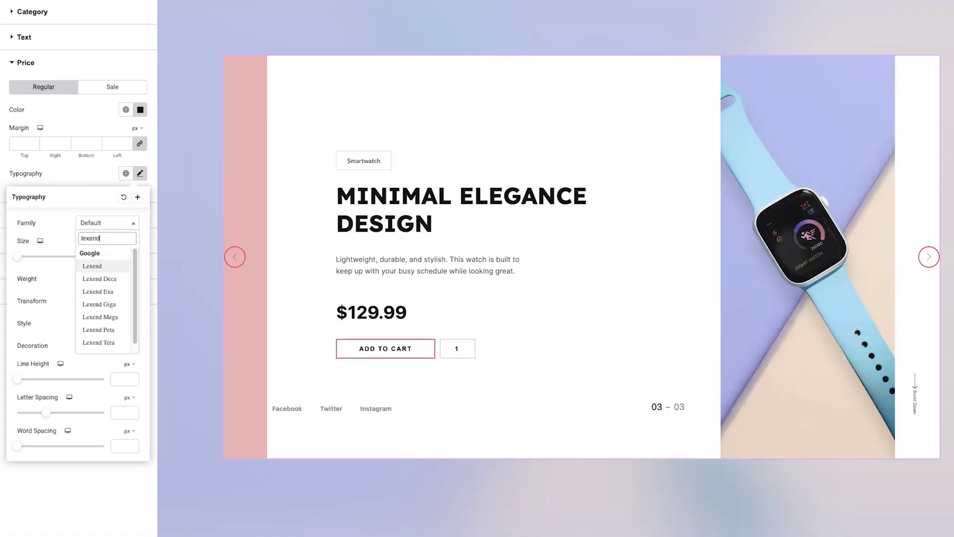
key(Return)
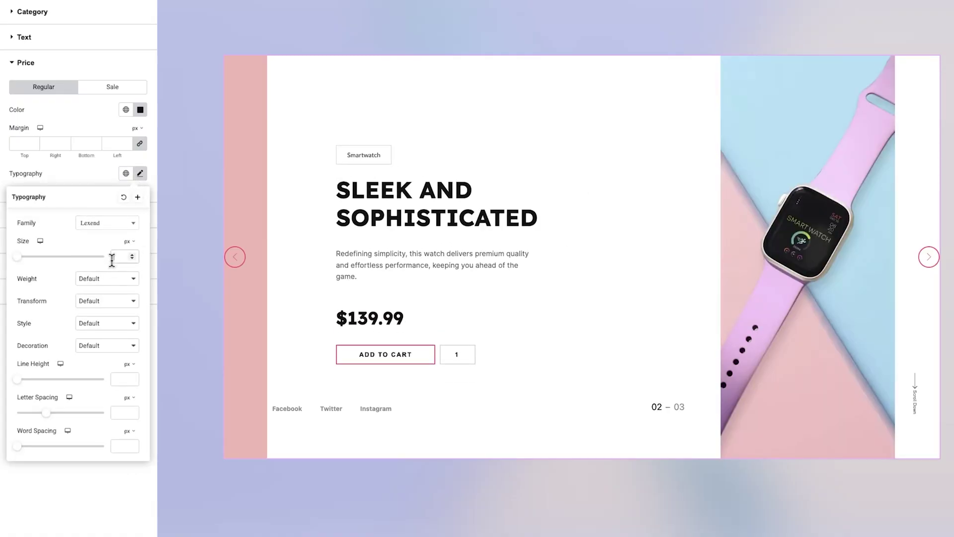
click(112, 257)
text(42)
click(108, 281)
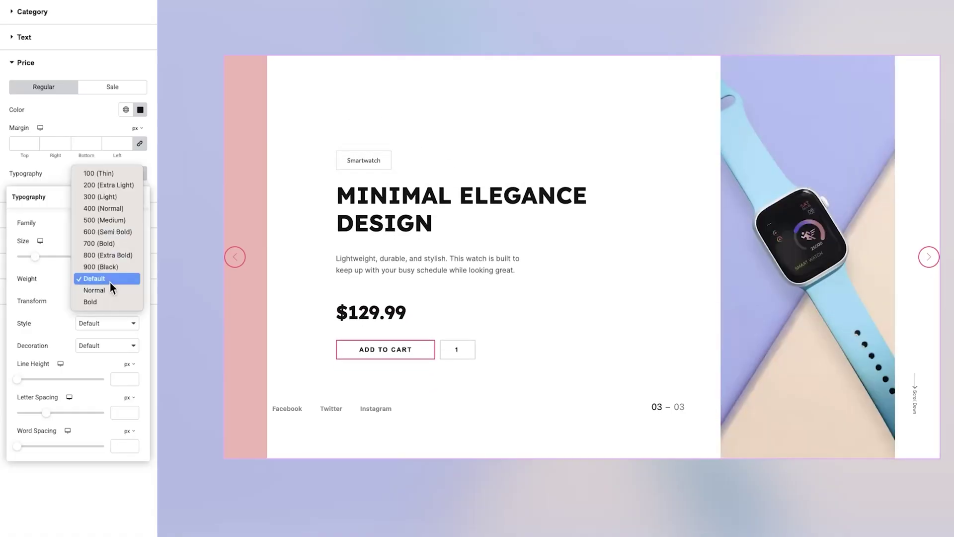
click(115, 265)
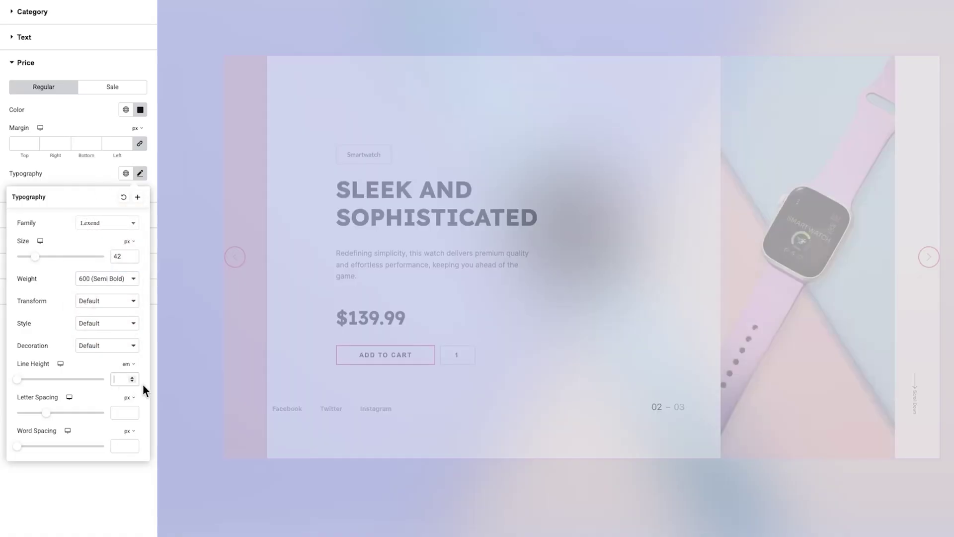
click(124, 379)
text(1.2)
click(97, 177)
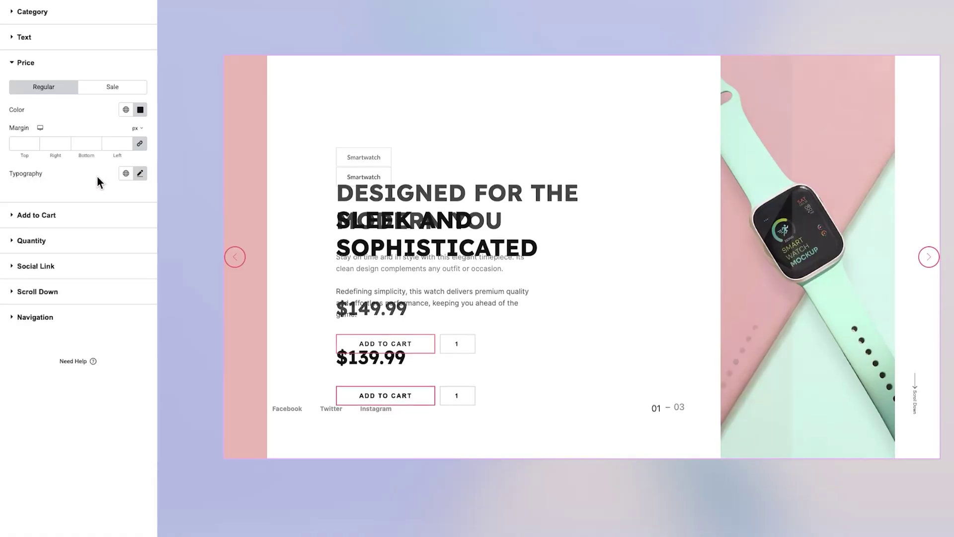
- Switch the Price styling to the Sale tab
click(113, 92)
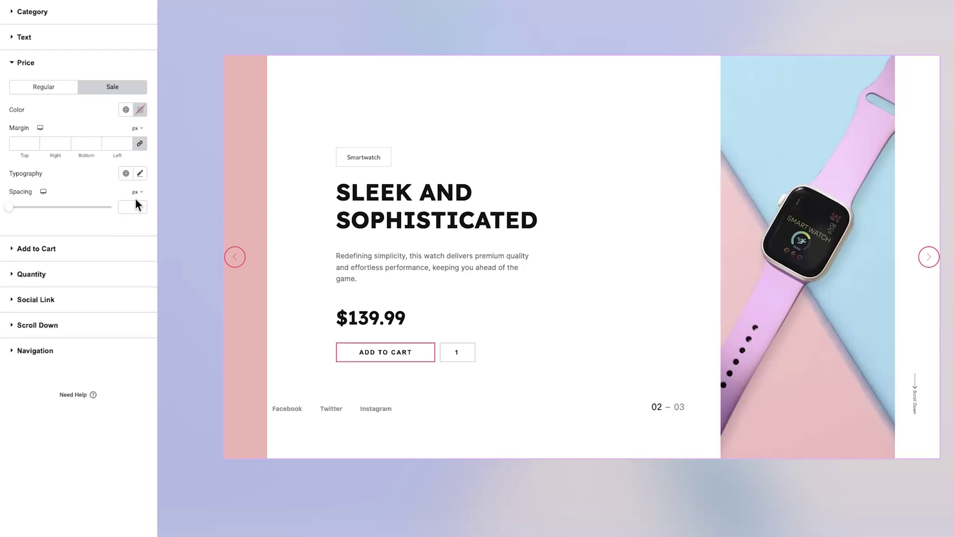
- Give the Add to Cart button black text and a transparent background
click(49, 249)
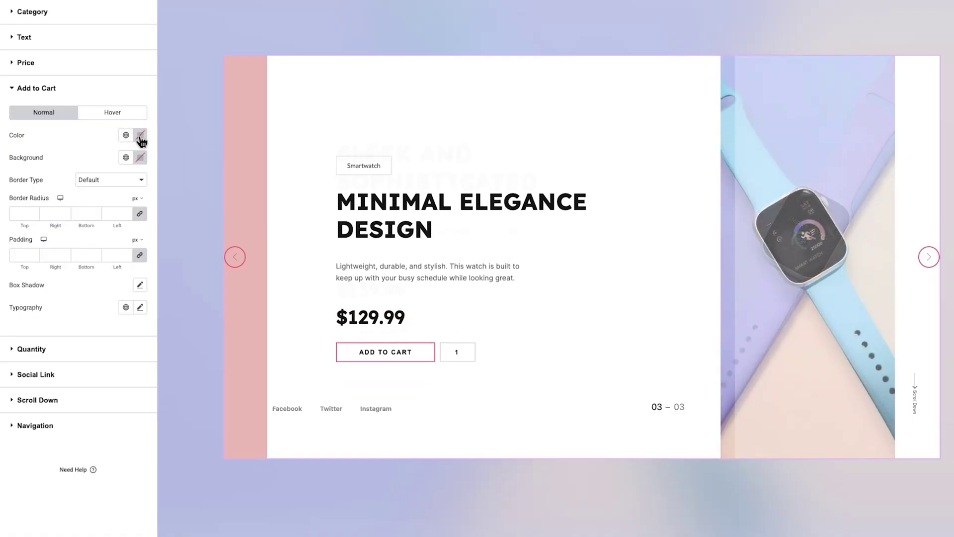
click(139, 134)
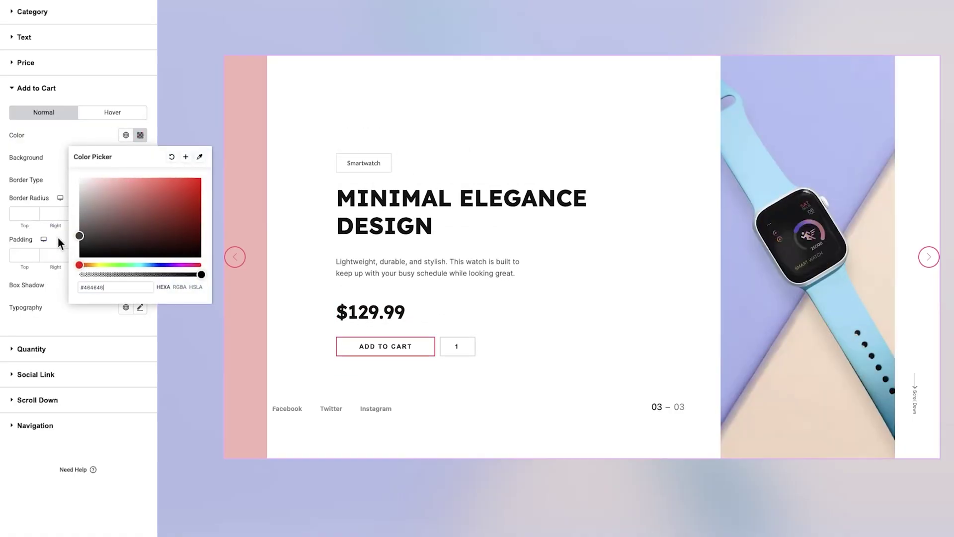
click(62, 134)
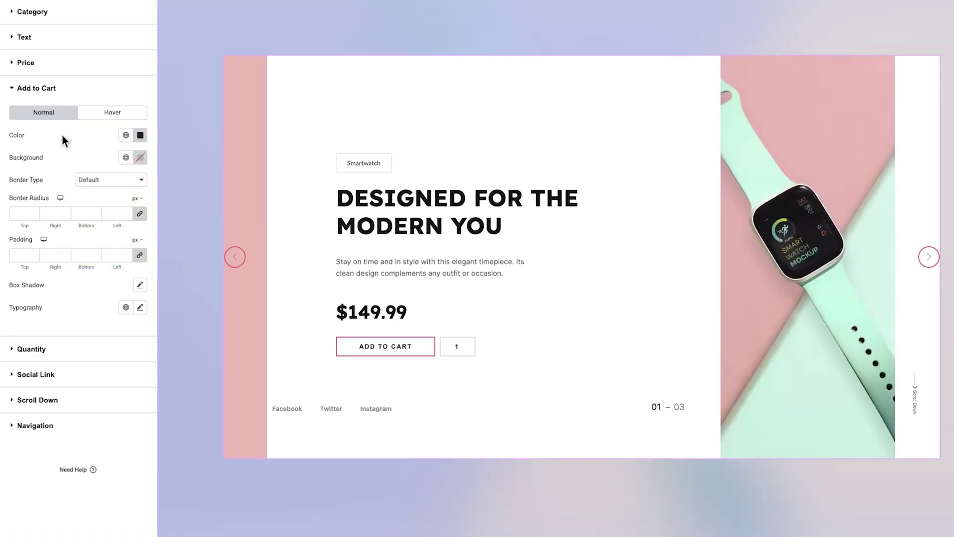
click(139, 159)
key(BackSpace)
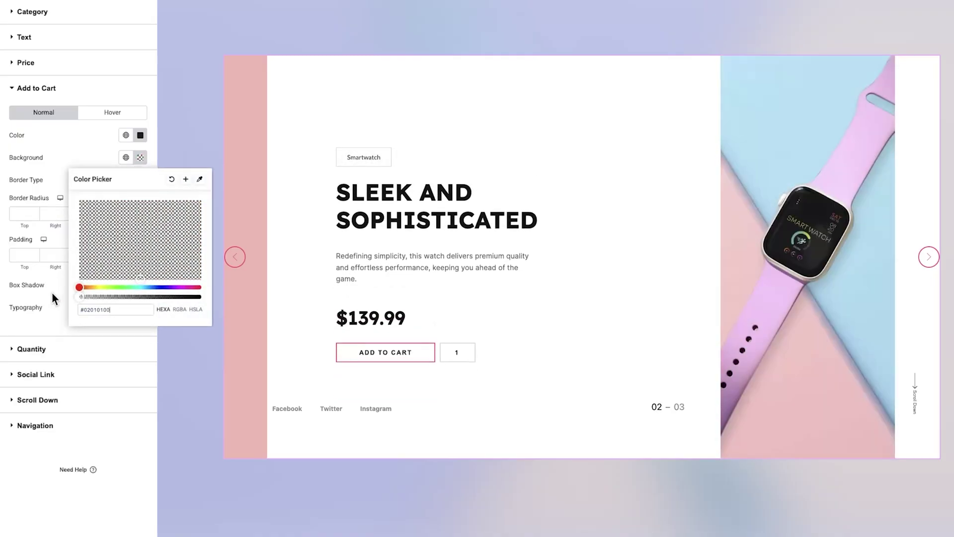
click(78, 141)
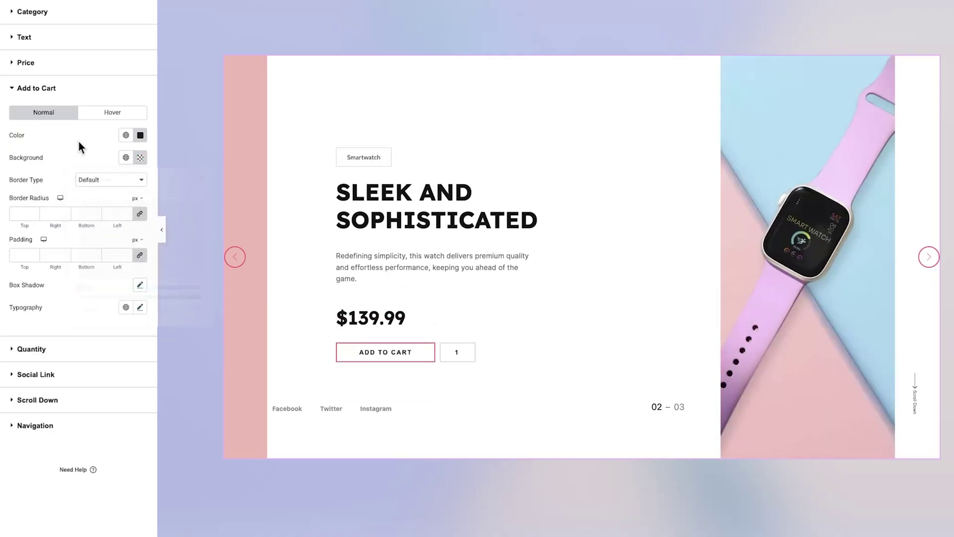
- Add a 2 px solid near-black border to the Add to Cart button
click(98, 181)
click(102, 204)
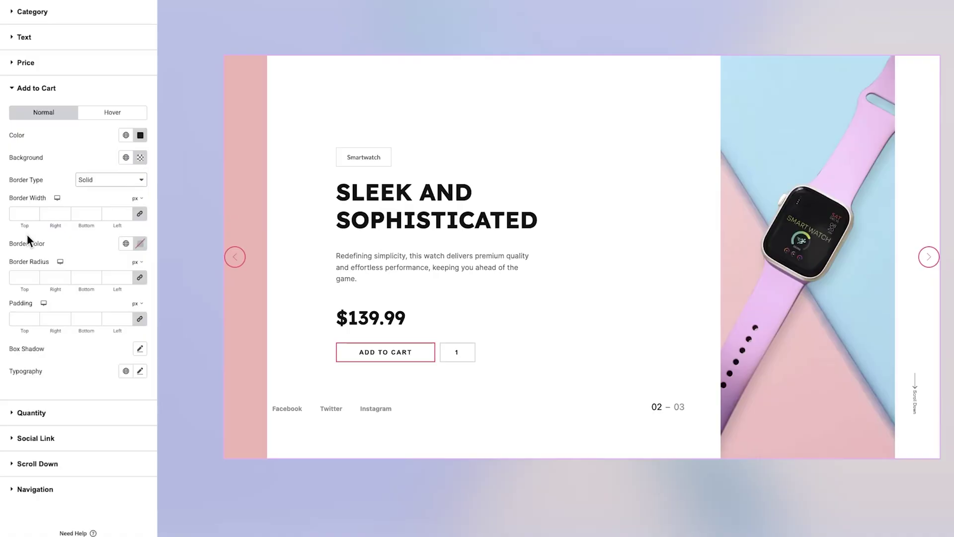
drag(22, 225, 26, 225)
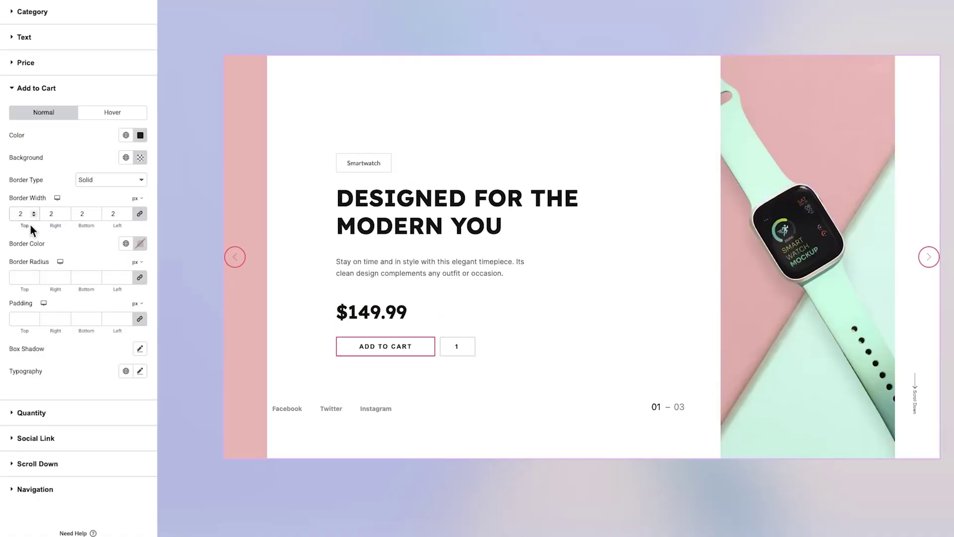
click(140, 246)
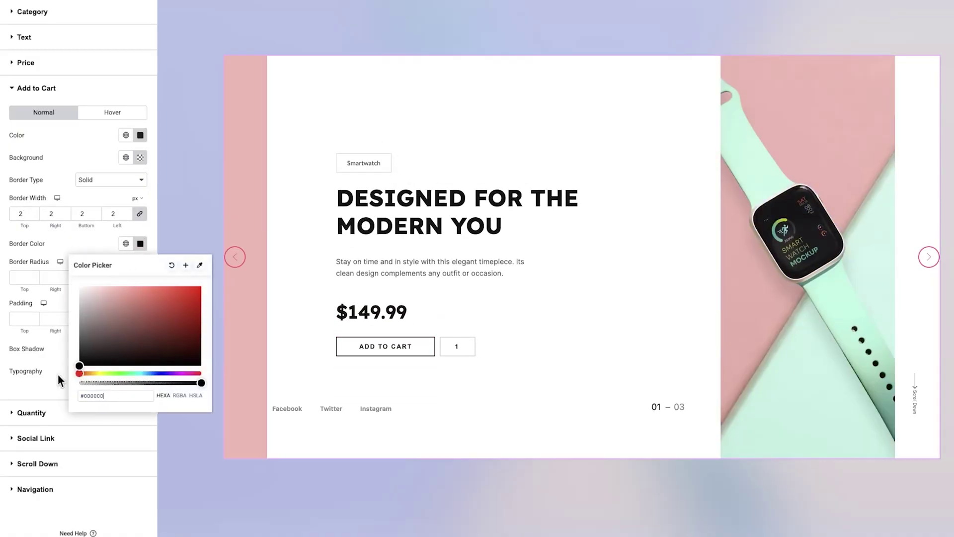
drag(79, 373, 174, 373)
click(95, 359)
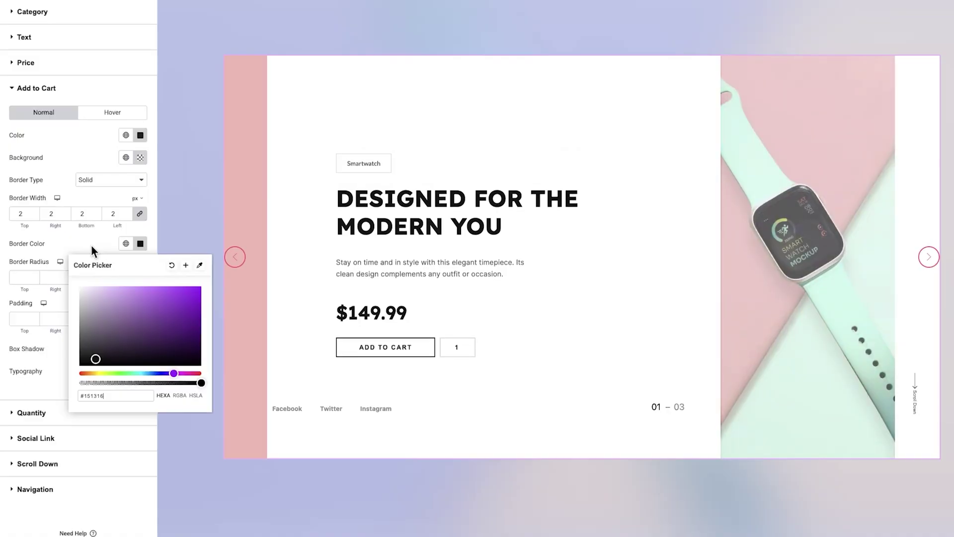
click(91, 245)
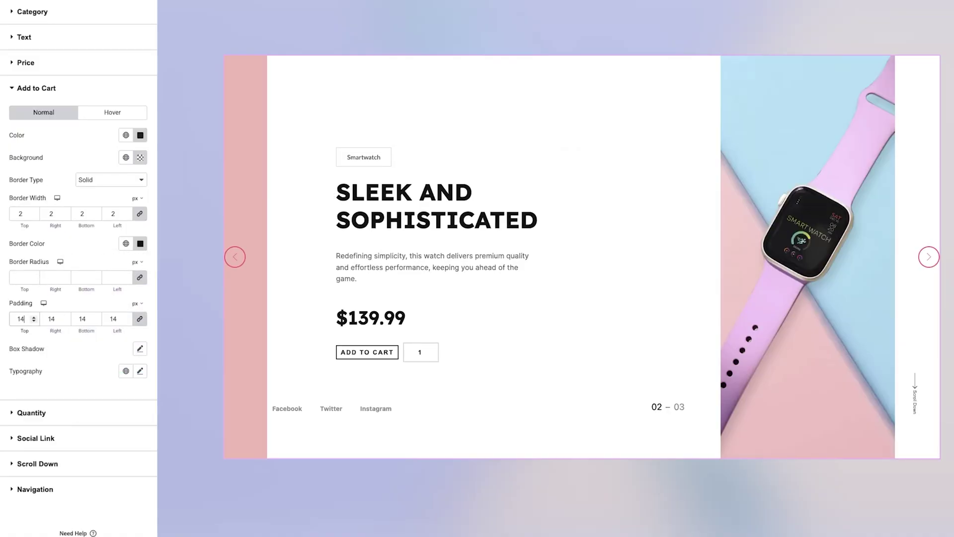
- Set the button typography to Inter, size 15, weight 400 (Normal)
scroll(46, 308, down, 1)
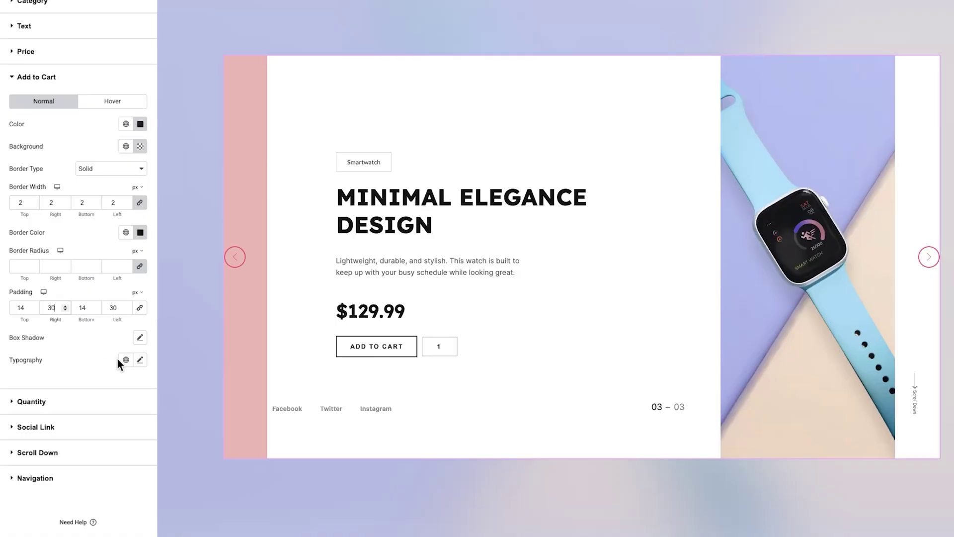
click(140, 359)
scroll(92, 418, down, 3)
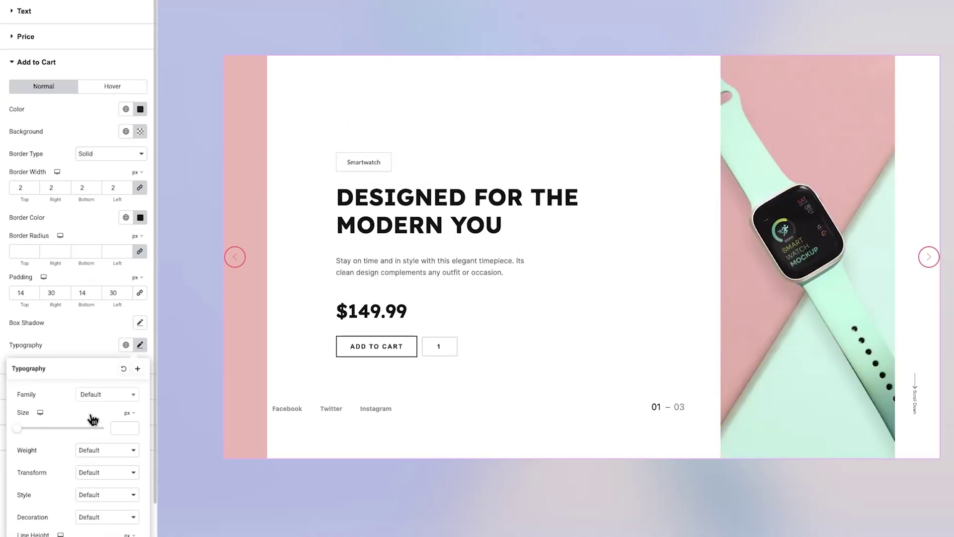
click(104, 343)
text(inter)
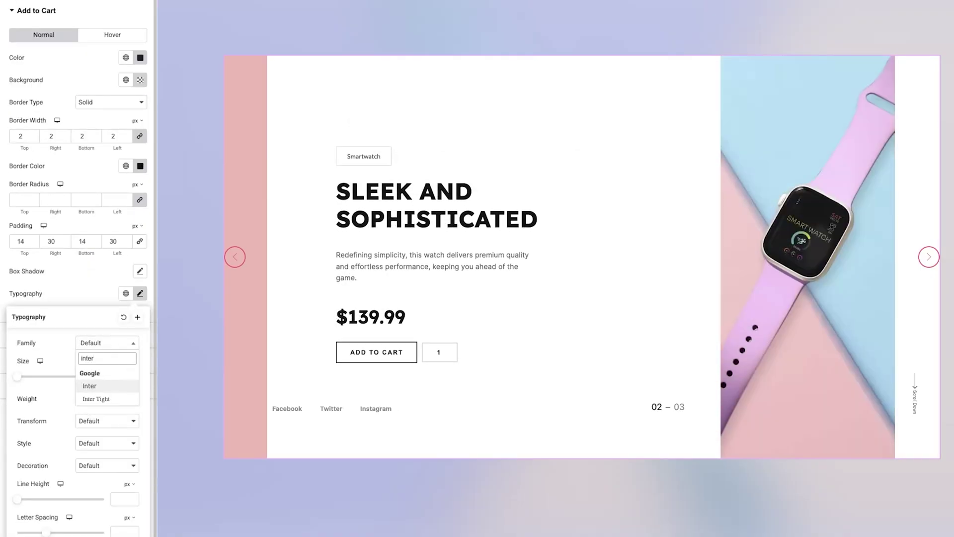
key(Return)
click(119, 376)
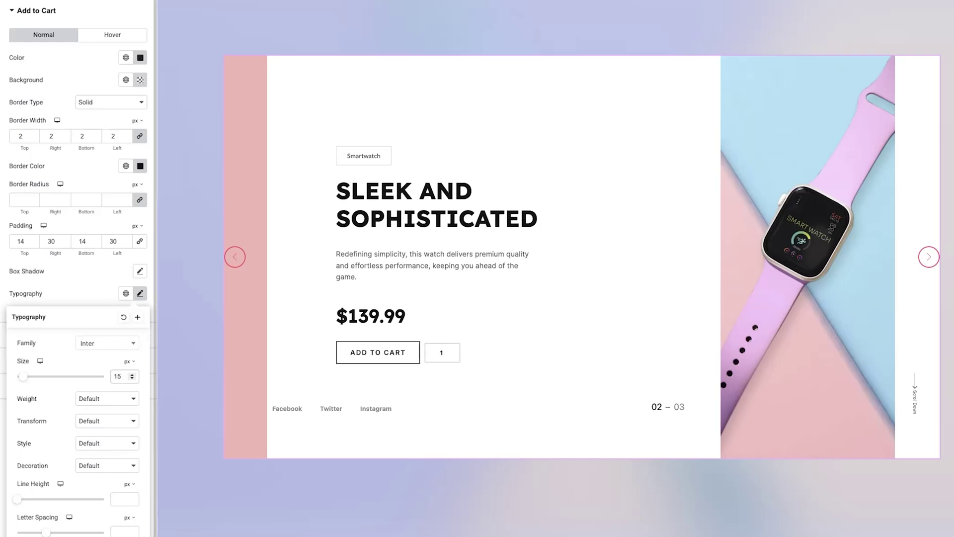
click(114, 399)
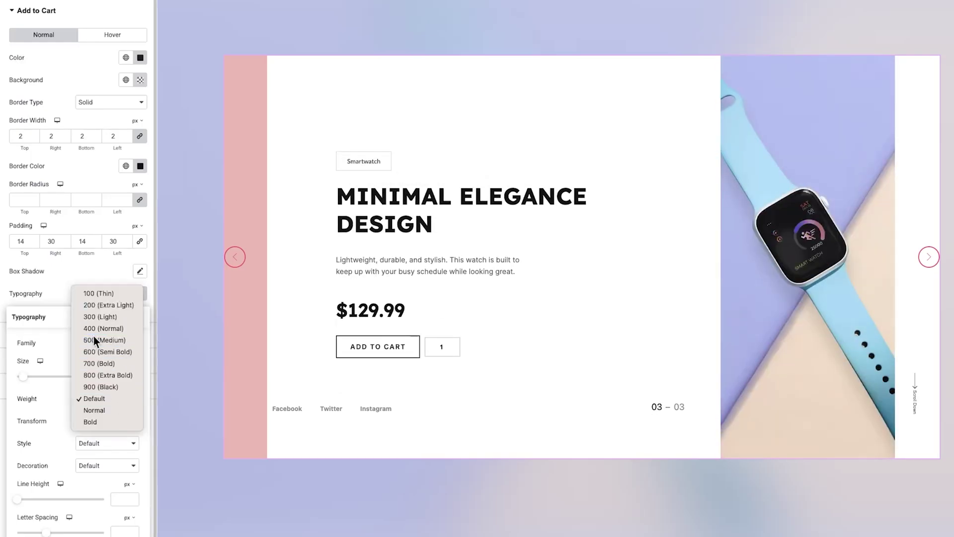
click(93, 335)
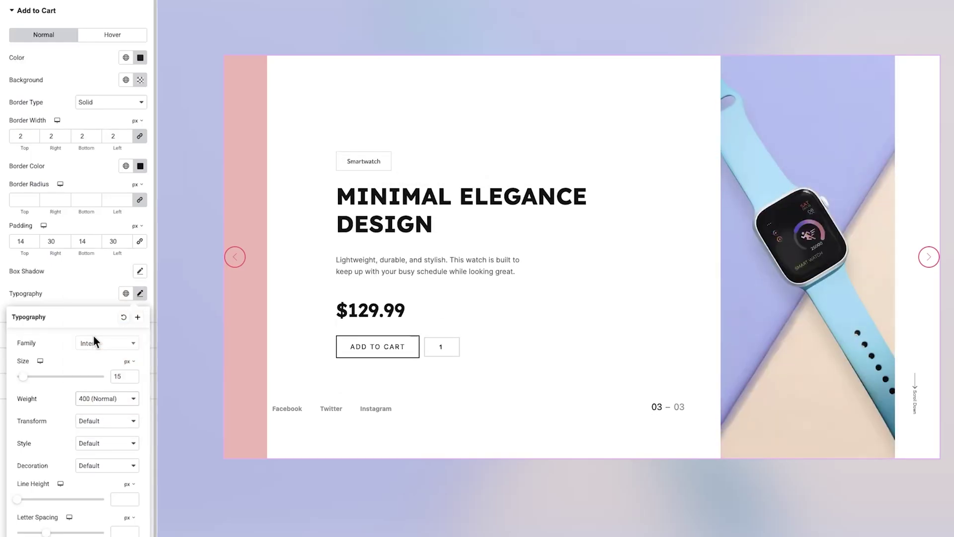
click(94, 298)
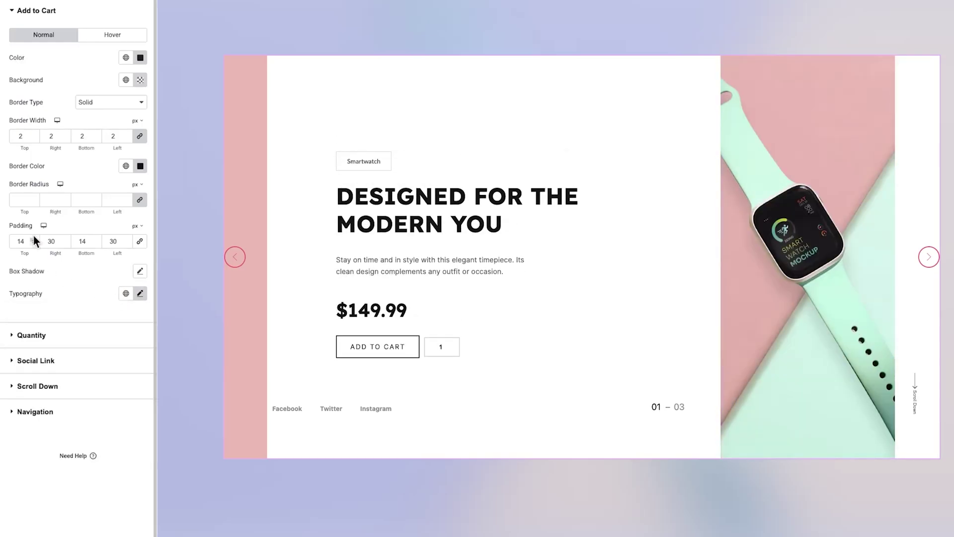
- On the Hover tab, set white text, #ee9391 pink background and matching pink border
click(109, 39)
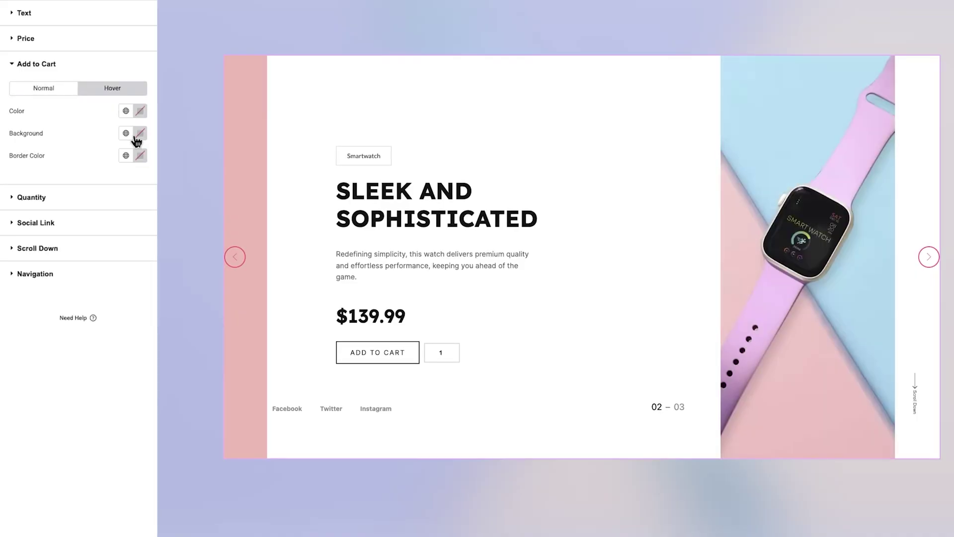
click(140, 112)
drag(100, 162, 61, 139)
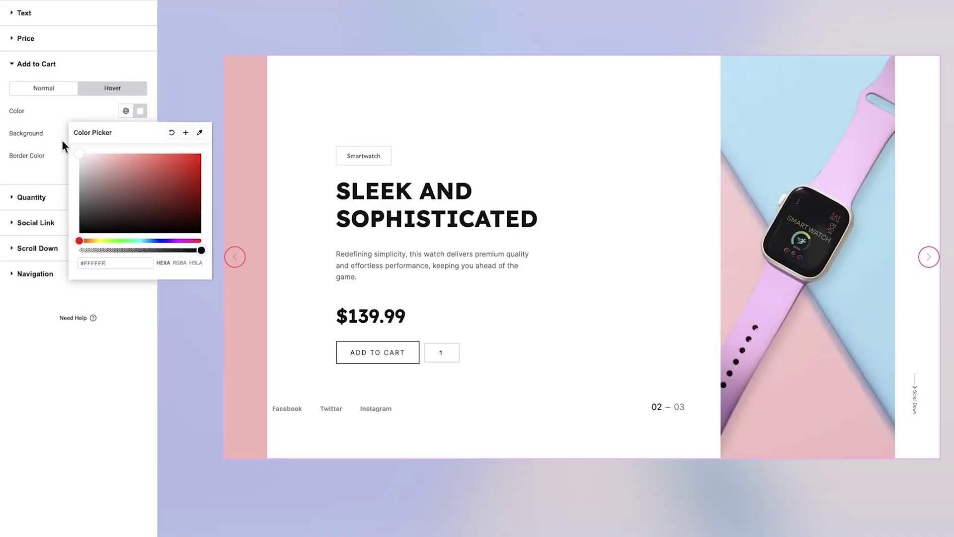
click(71, 118)
click(140, 134)
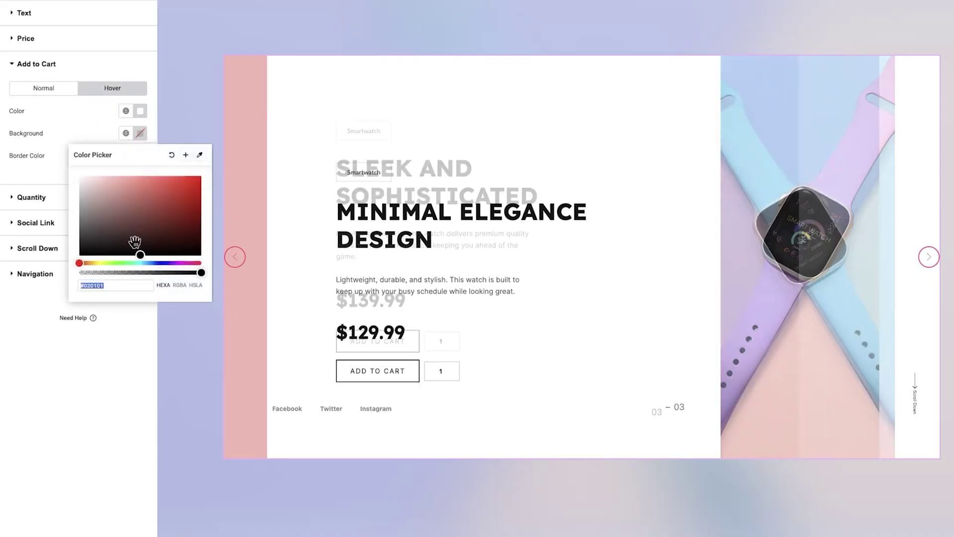
text(ee9391)
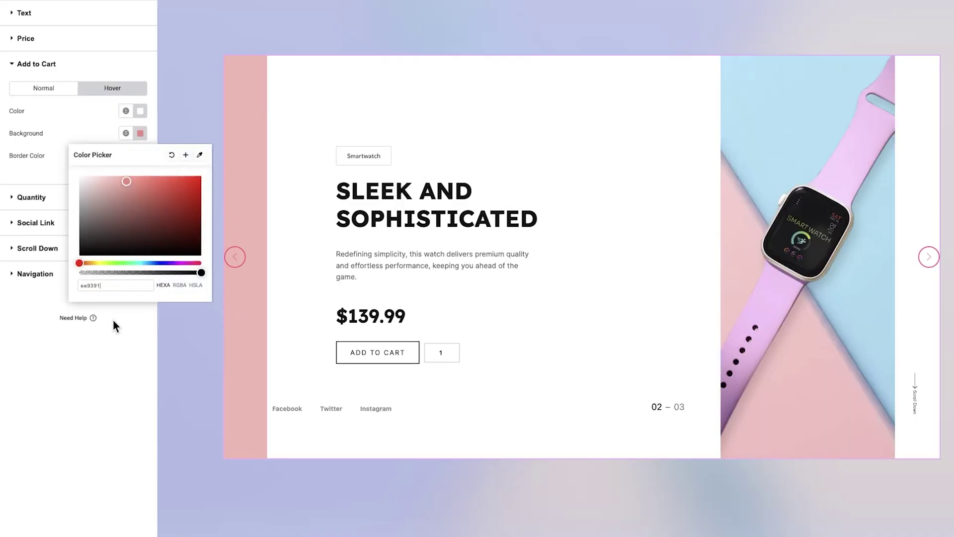
click(94, 142)
click(140, 155)
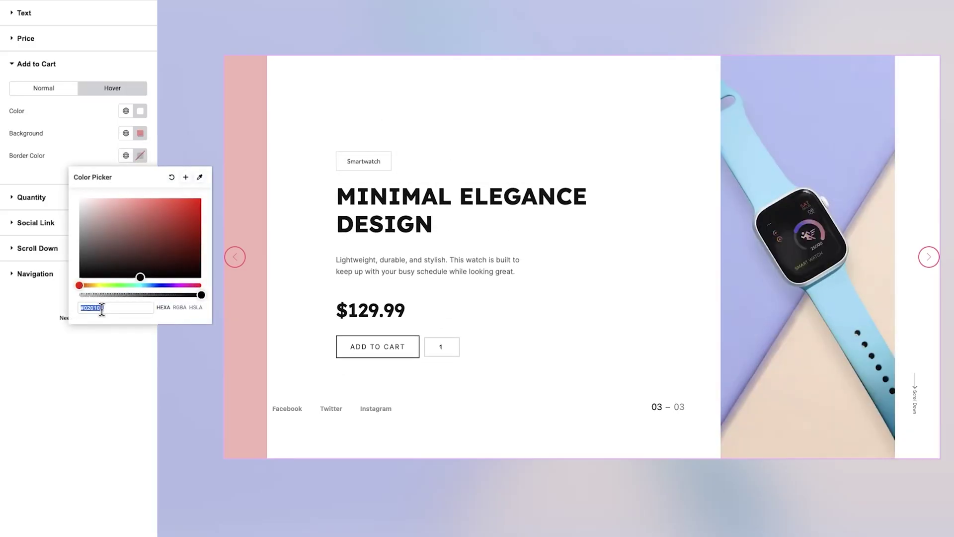
text(ee9391)
click(74, 134)
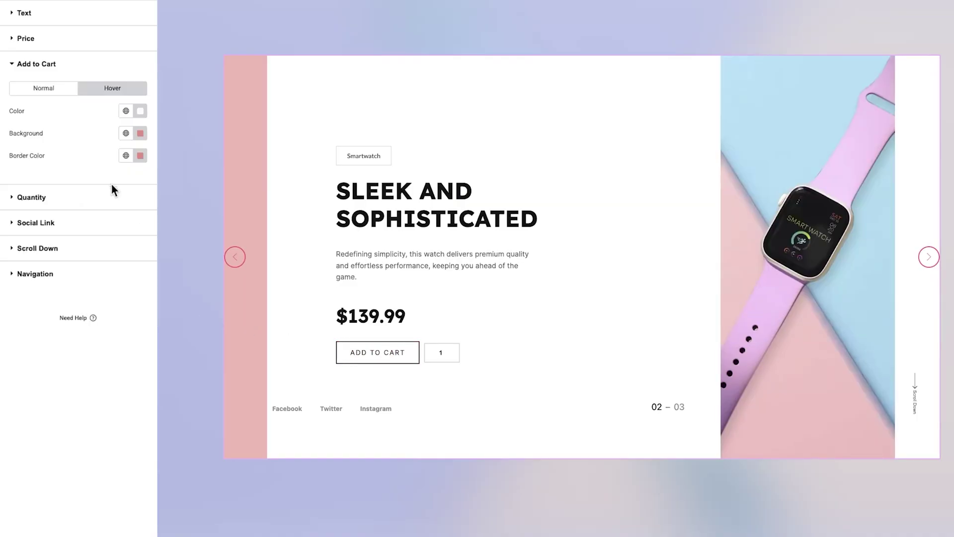
- Give the quantity box #272727 text and a solid border
click(96, 195)
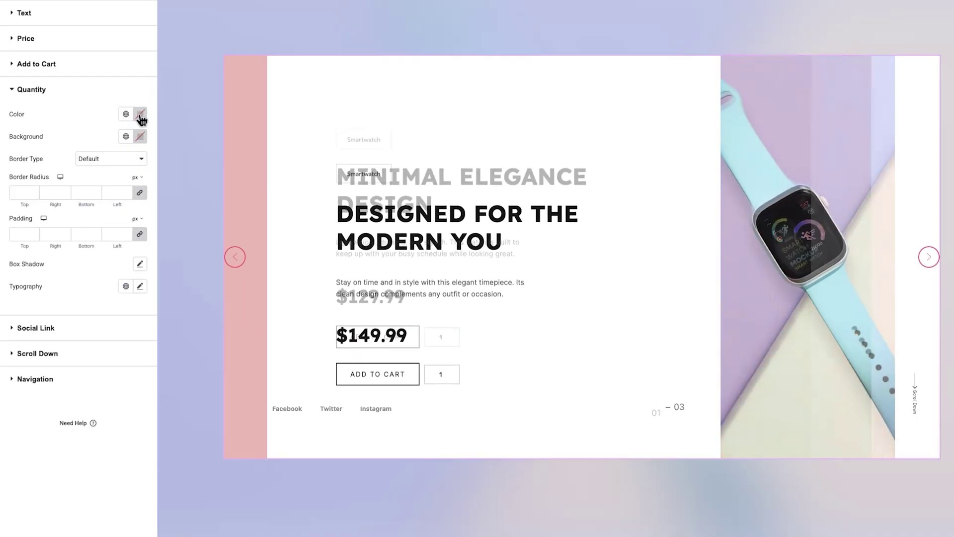
click(140, 115)
drag(82, 199, 63, 226)
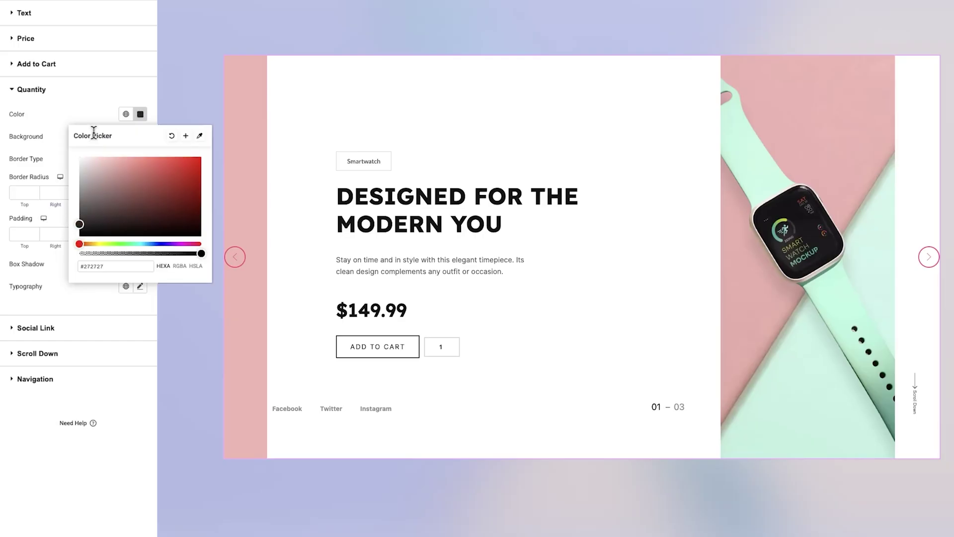
click(77, 105)
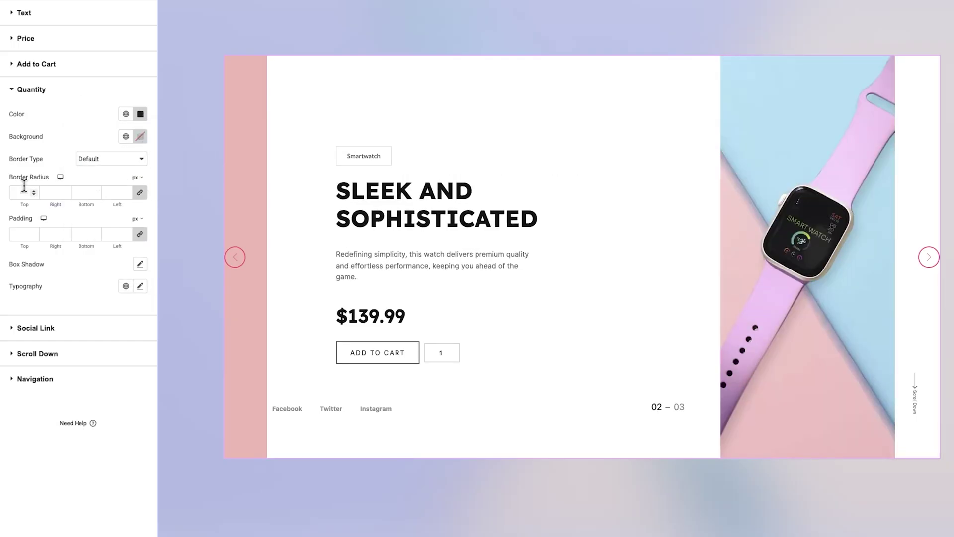
click(130, 159)
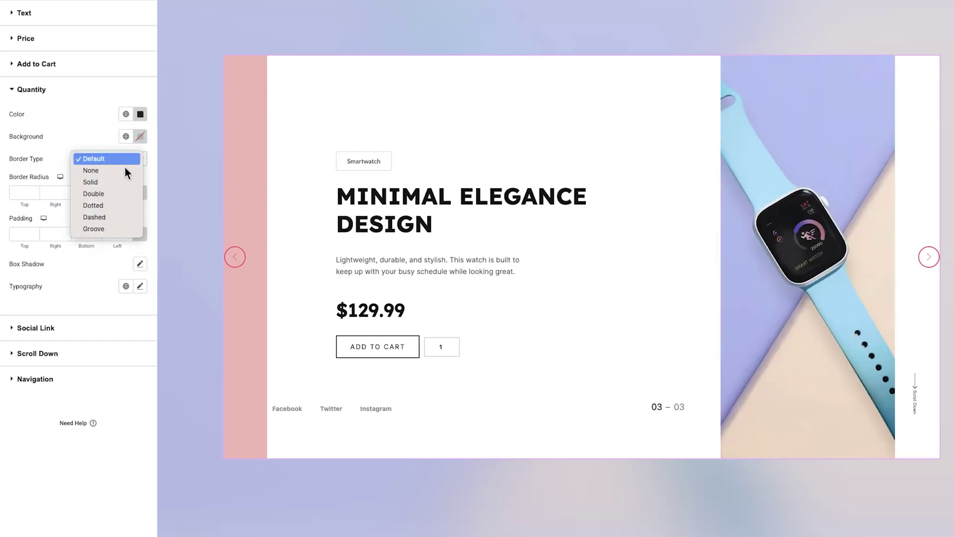
click(113, 182)
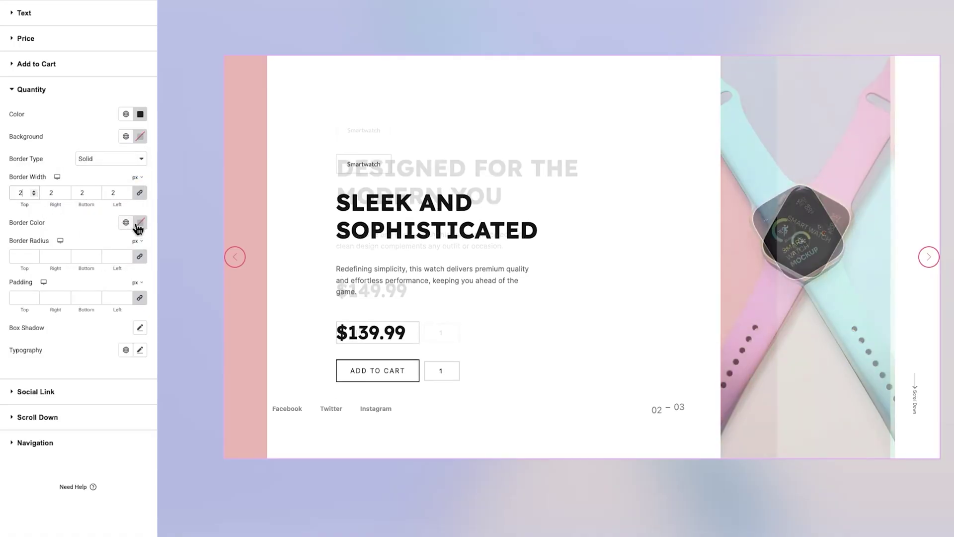
click(140, 222)
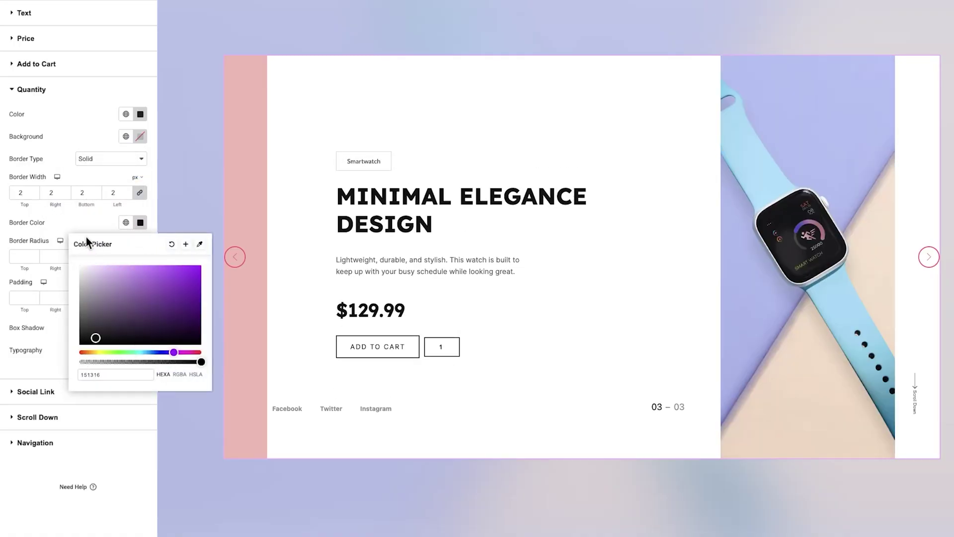
click(92, 220)
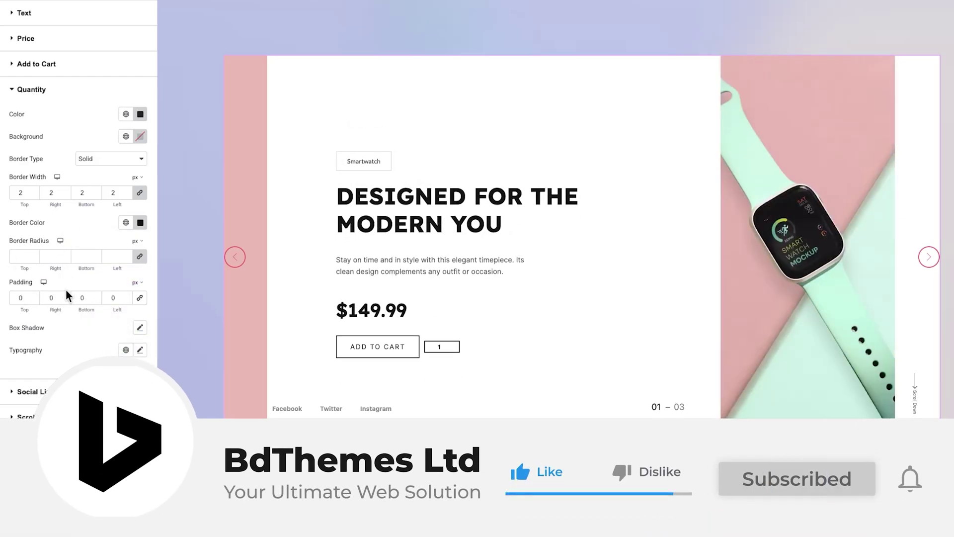
- Set the quantity box padding to 14/20/14/20
click(25, 297)
text(014)
key(Tab)
text(20)
key(Tab)
text(14)
key(Tab)
text(20)
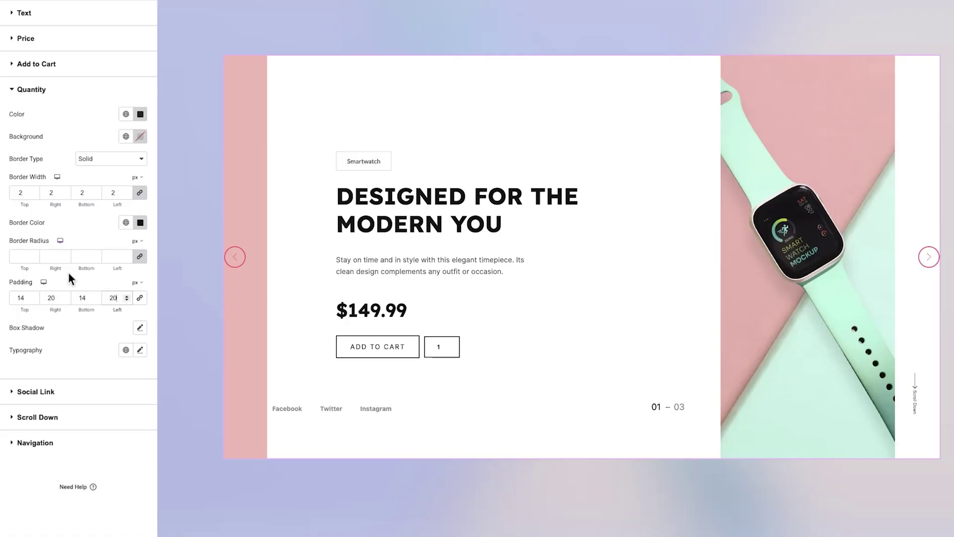
- Set the quantity typography to Inter, 14 px, with 1.2 em line height
click(141, 350)
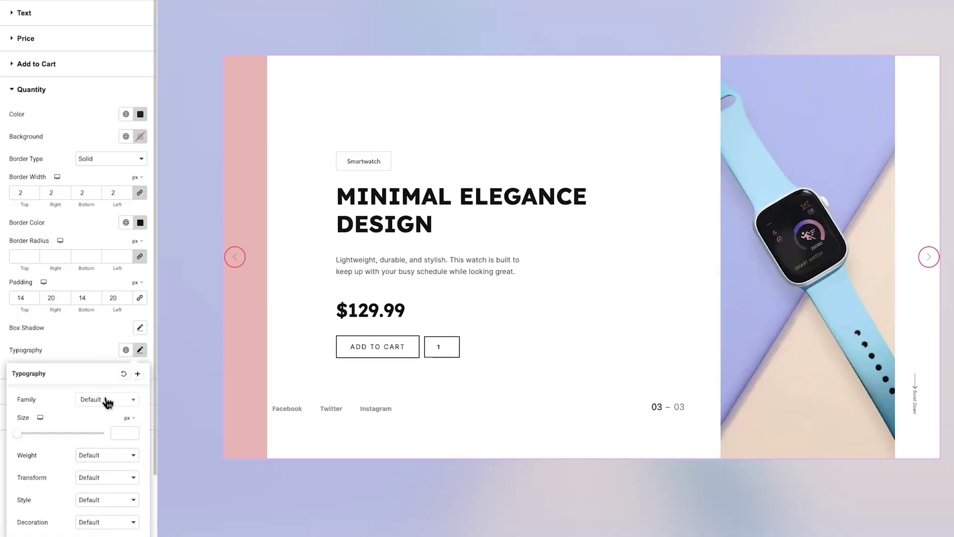
click(106, 394)
scroll(106, 375, down, 5)
text(Inter)
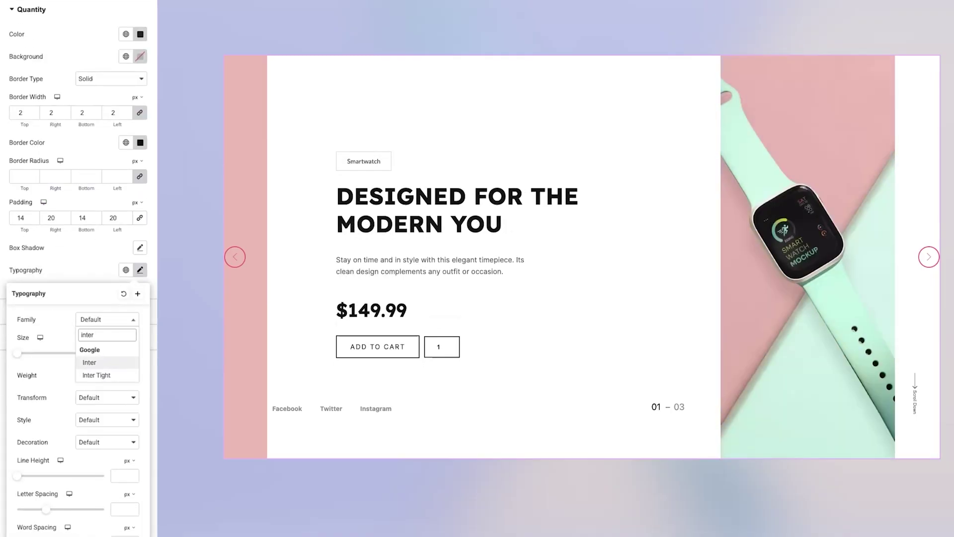
click(104, 366)
click(119, 353)
text(14)
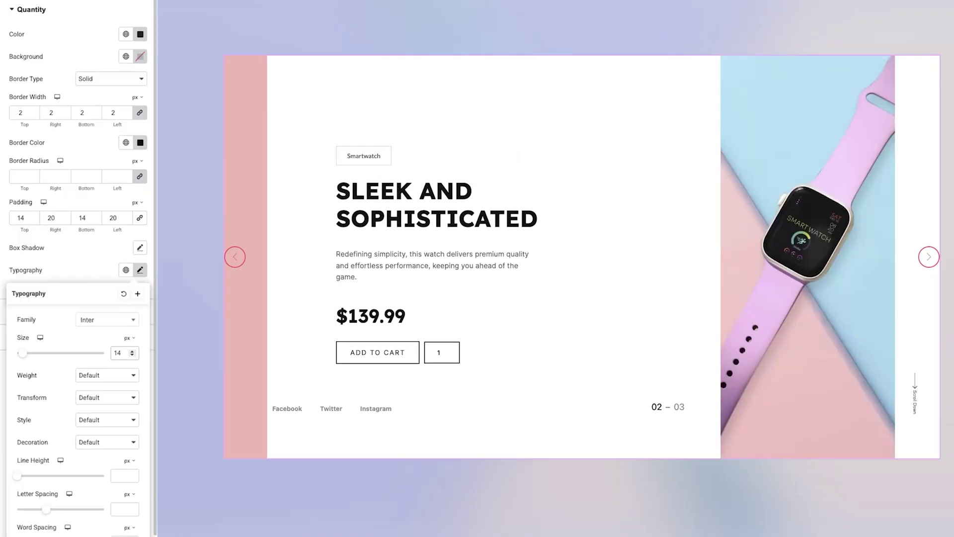
scroll(125, 467, down, 1)
click(122, 463)
text(1.2)
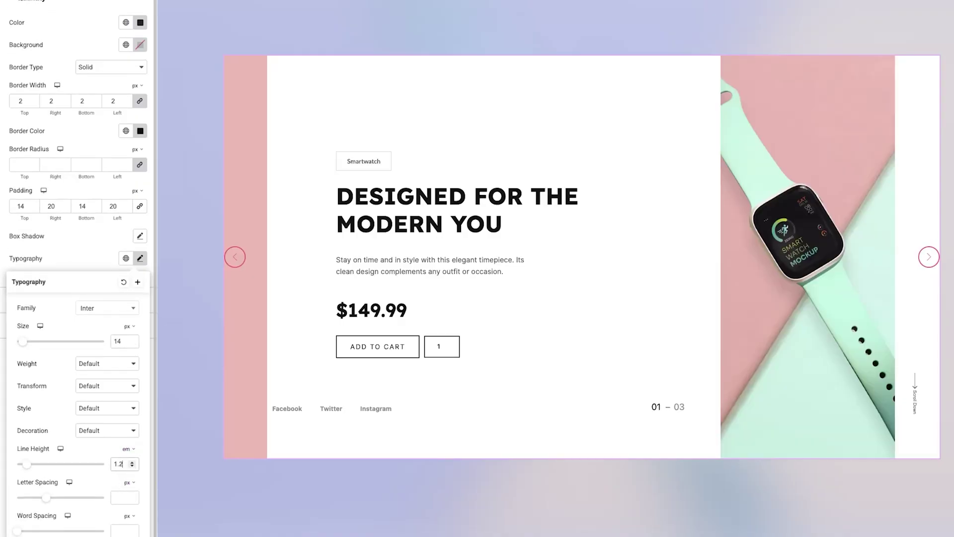
click(102, 261)
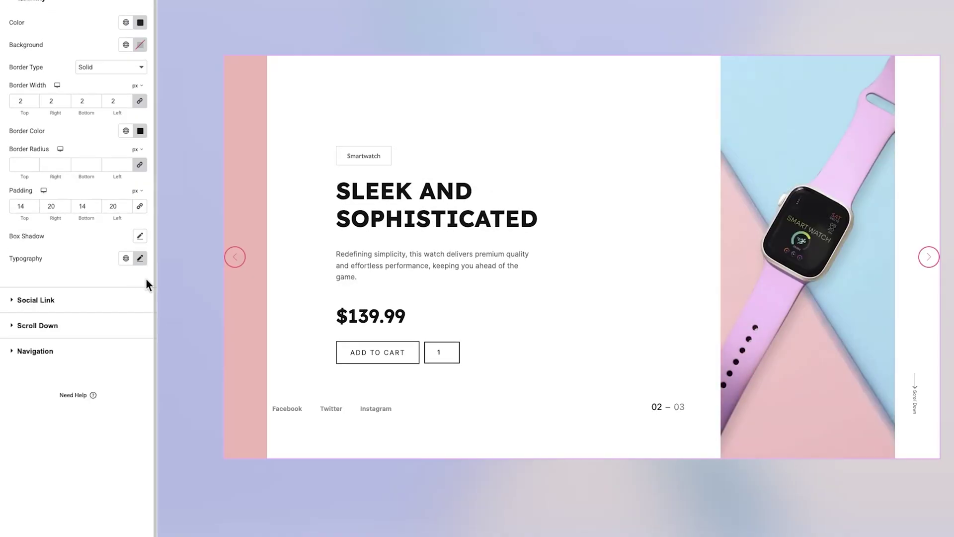
- Make the social link text dark and space the links 22 px apart
click(112, 305)
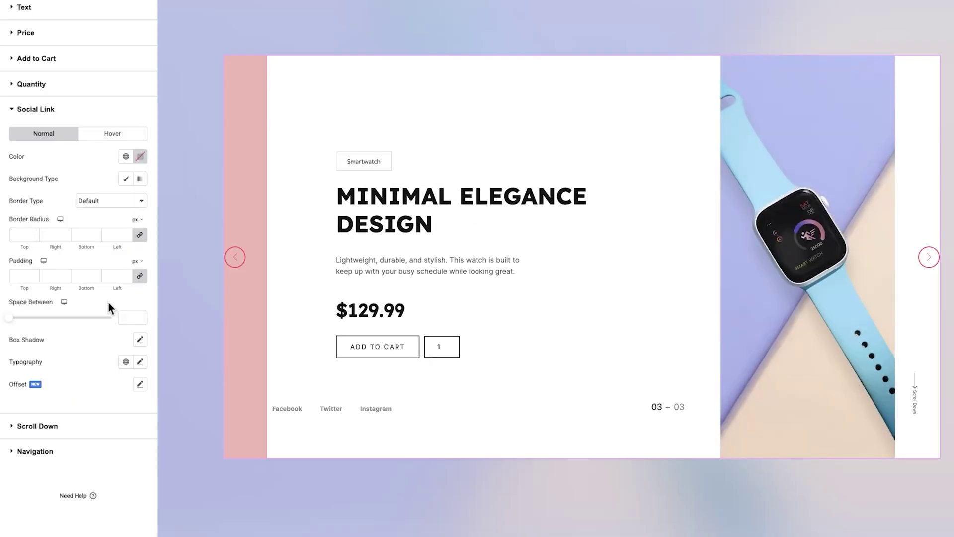
click(140, 157)
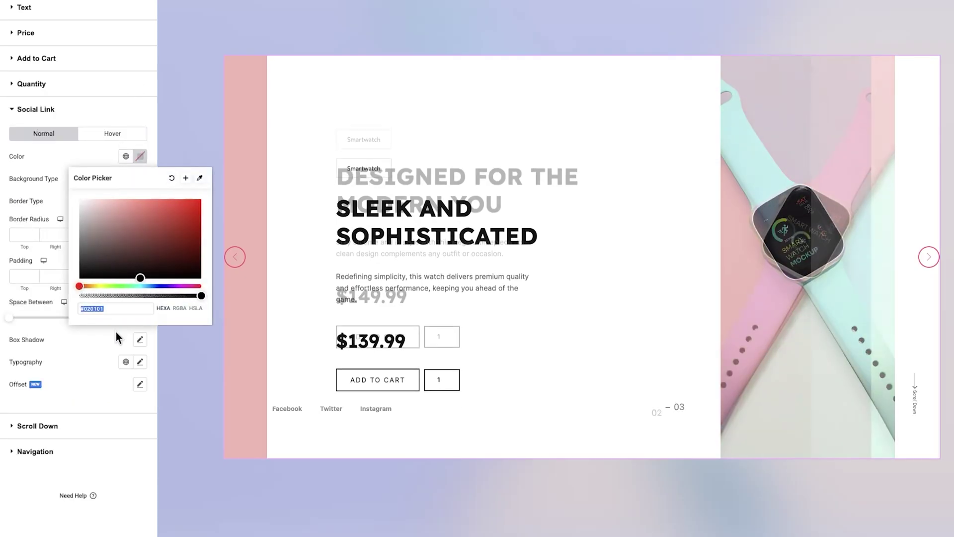
click(116, 330)
click(58, 169)
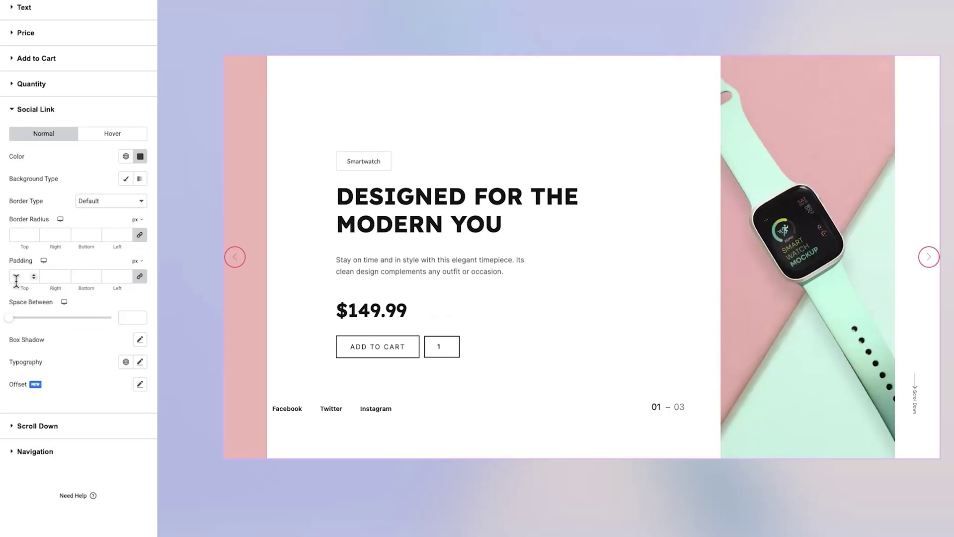
drag(10, 321, 35, 325)
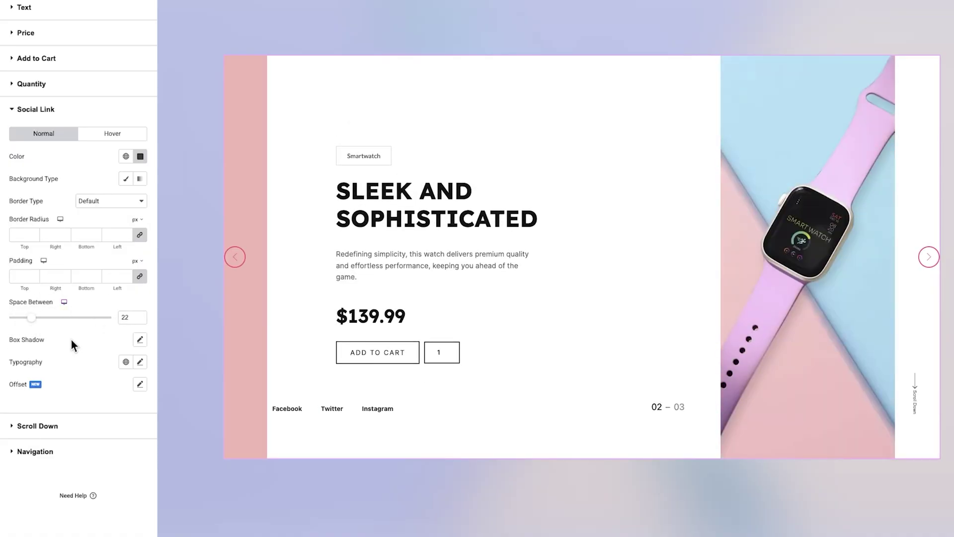
- Set the social link typography to Inter, 16 px, weight 400 (Normal)
click(140, 362)
click(108, 412)
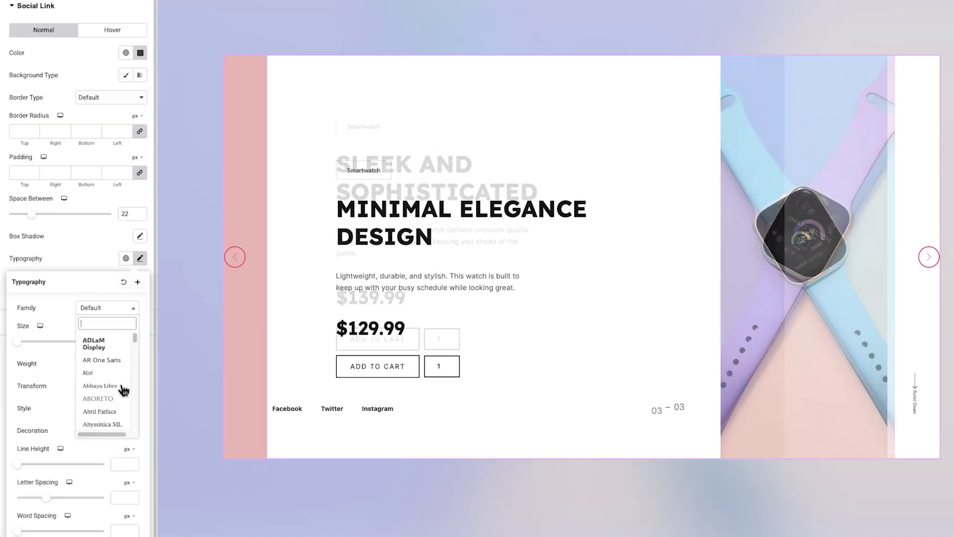
text(inter)
key(Return)
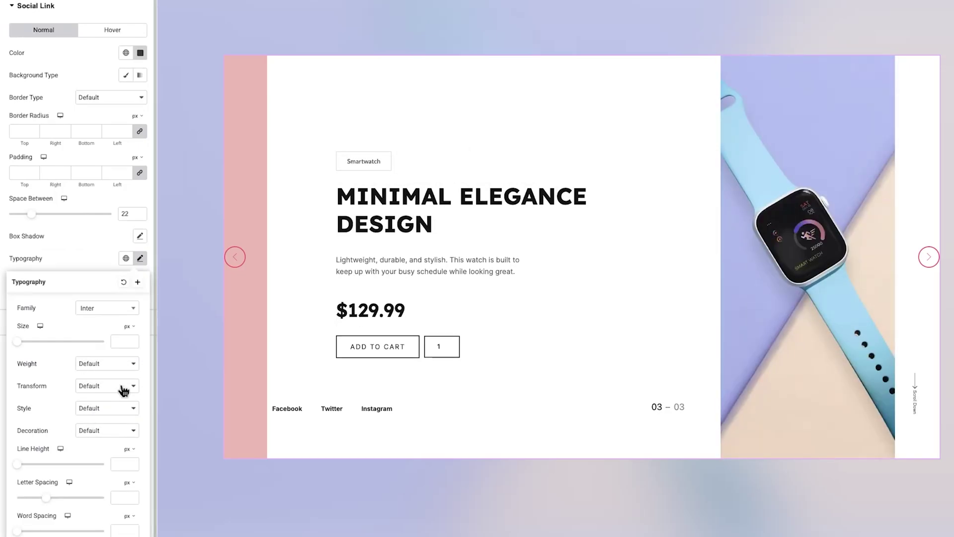
click(121, 341)
text(16)
click(106, 363)
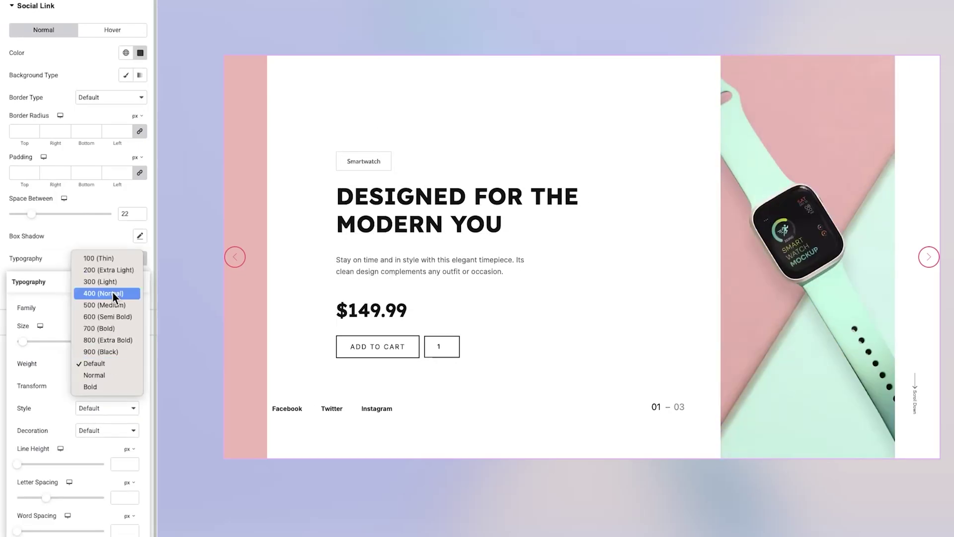
click(113, 292)
click(106, 263)
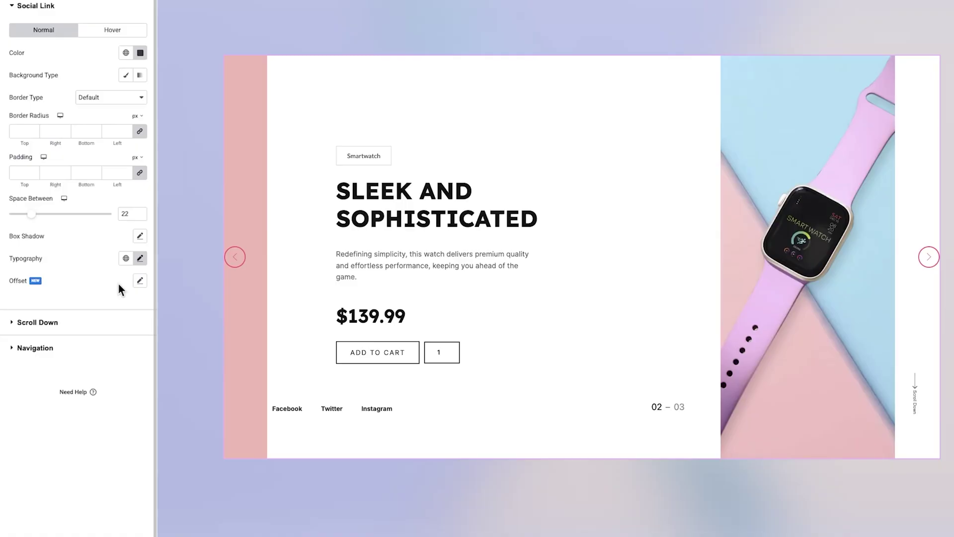
- Offset the social links 245 px horizontally
click(140, 281)
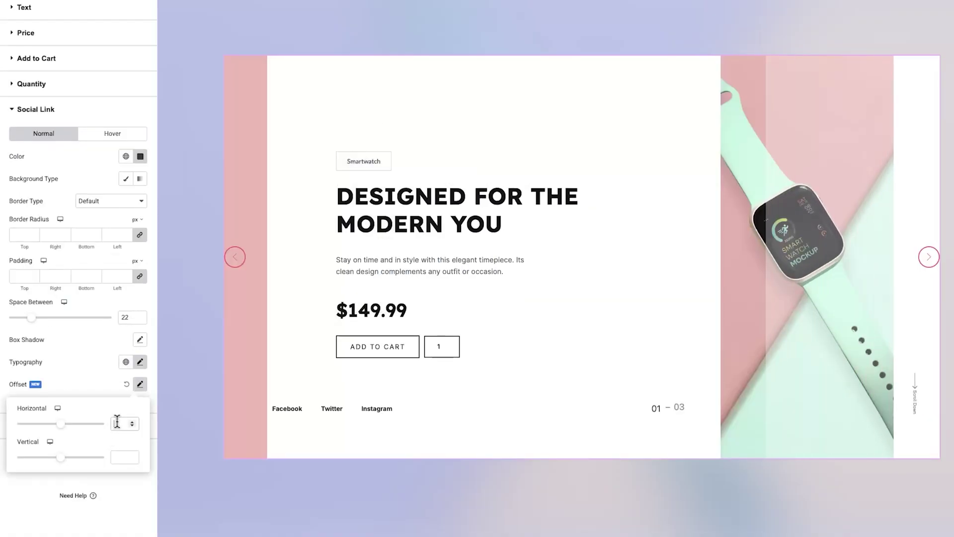
click(116, 423)
text(245)
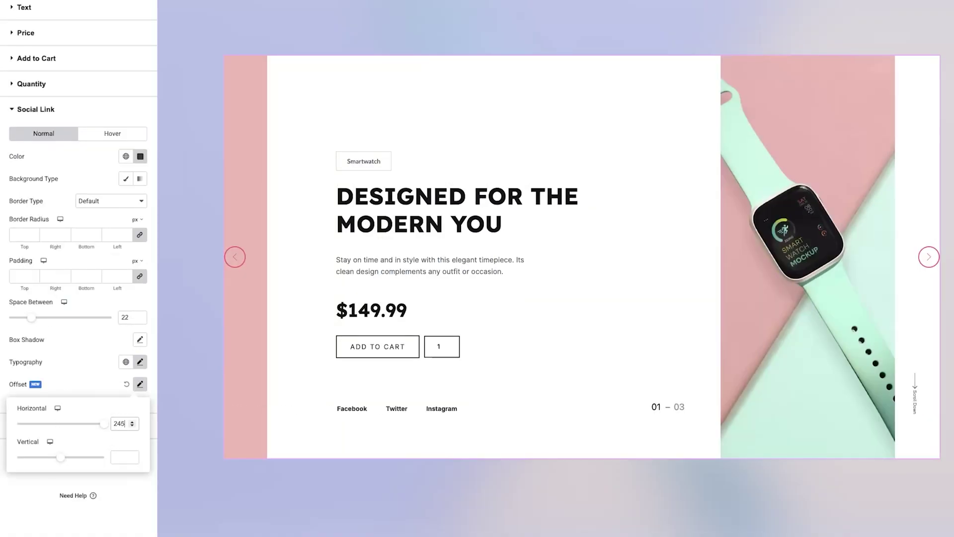
click(88, 368)
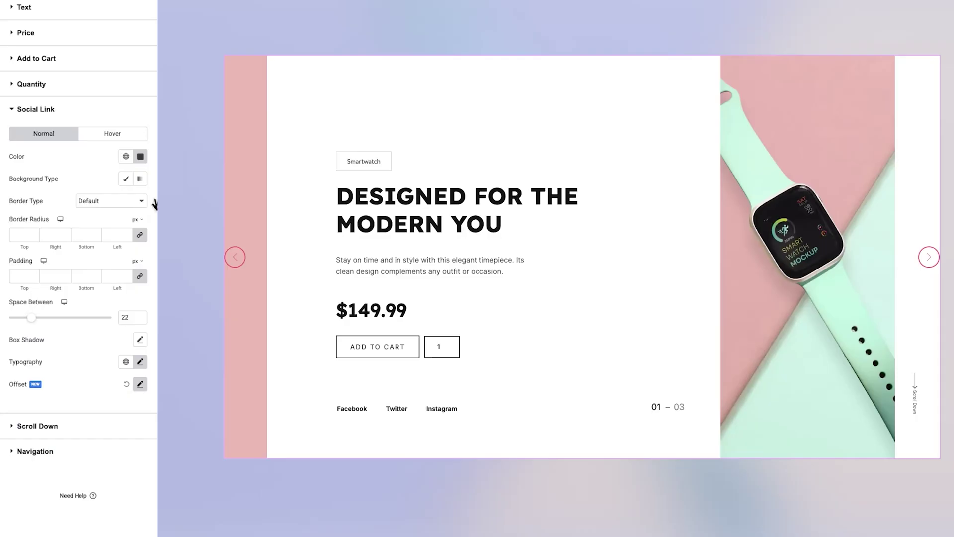
- On hover, give the social links near-white text on a classic pink background
click(118, 133)
click(141, 156)
click(114, 308)
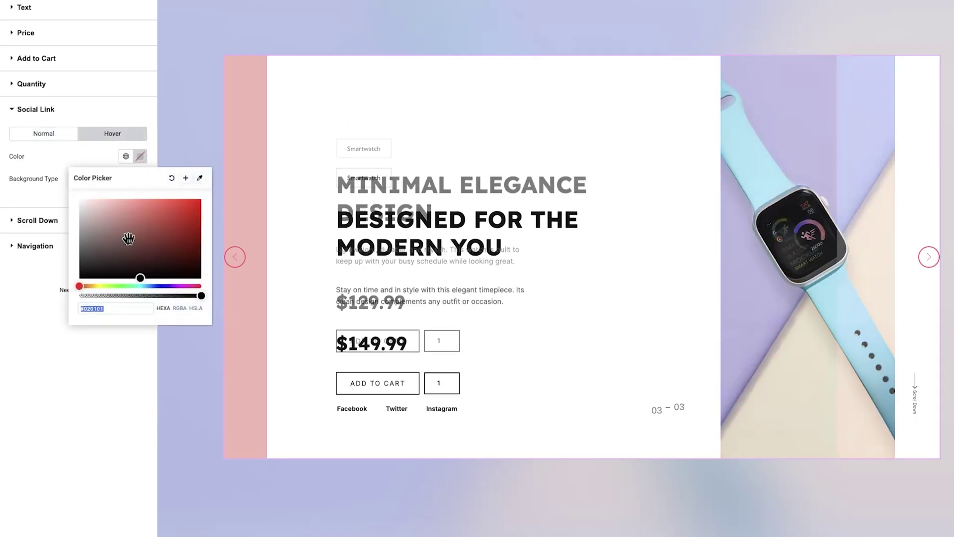
text(ee9391)
click(45, 201)
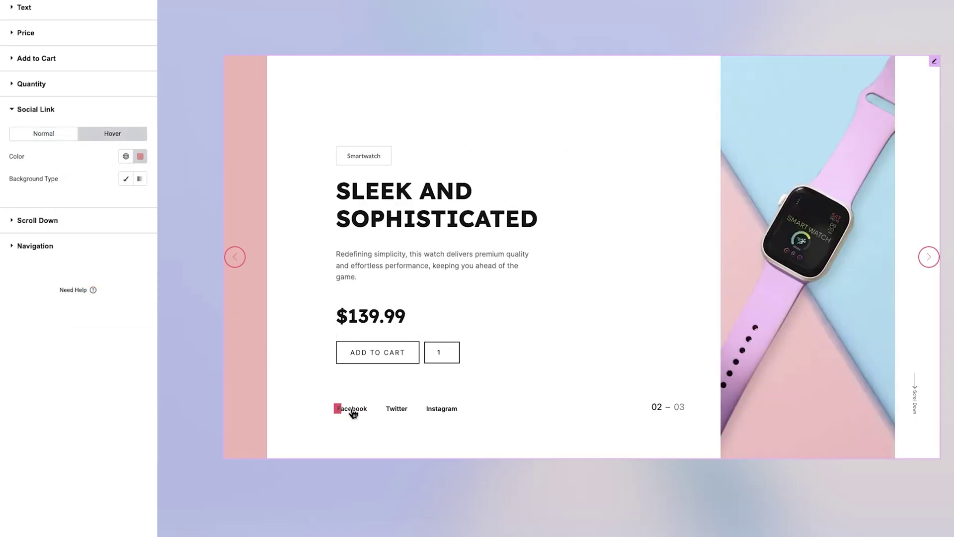
click(140, 156)
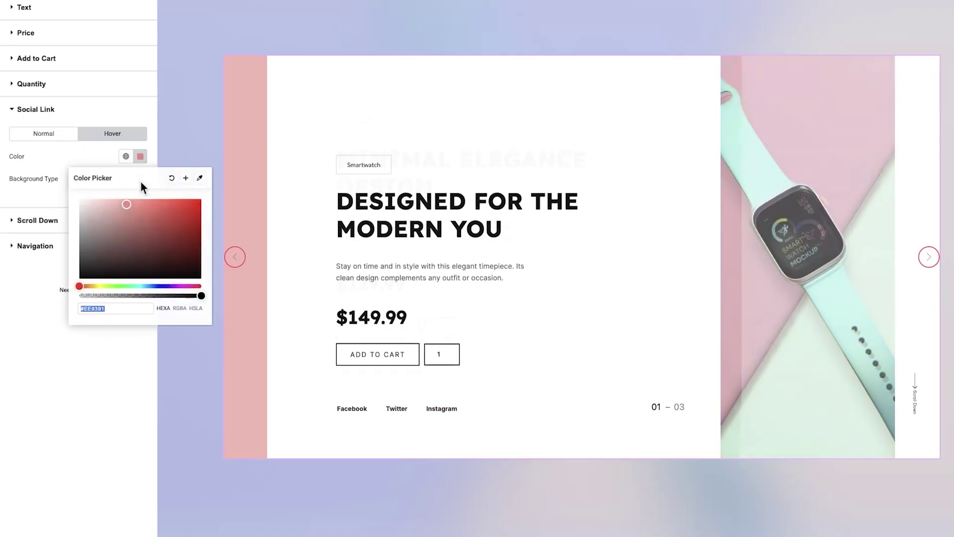
drag(127, 205, 78, 196)
click(109, 171)
click(125, 178)
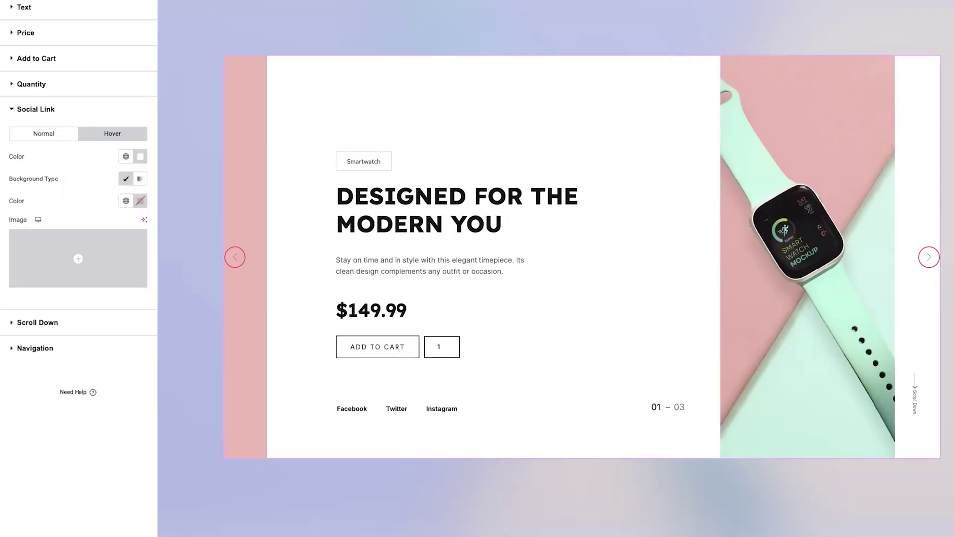
click(140, 201)
drag(150, 260, 127, 248)
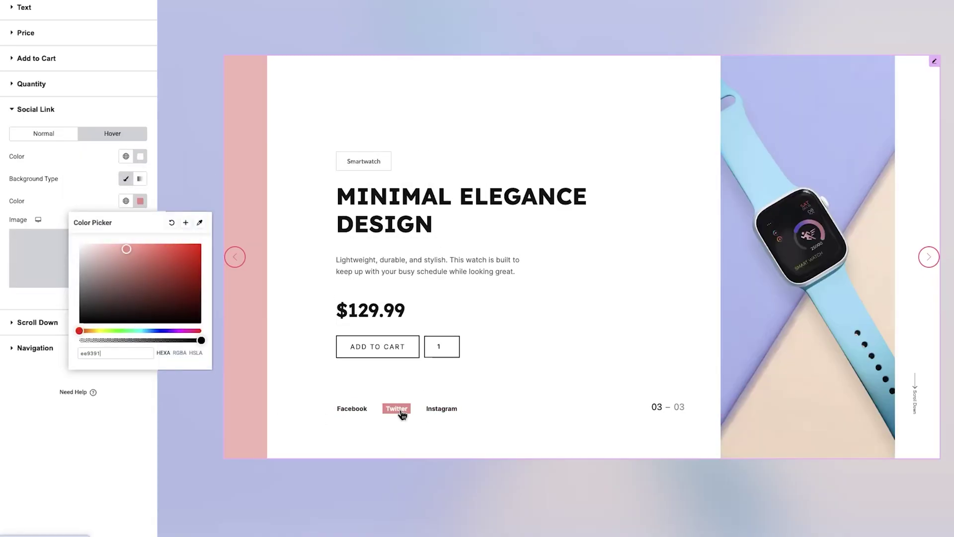
click(59, 205)
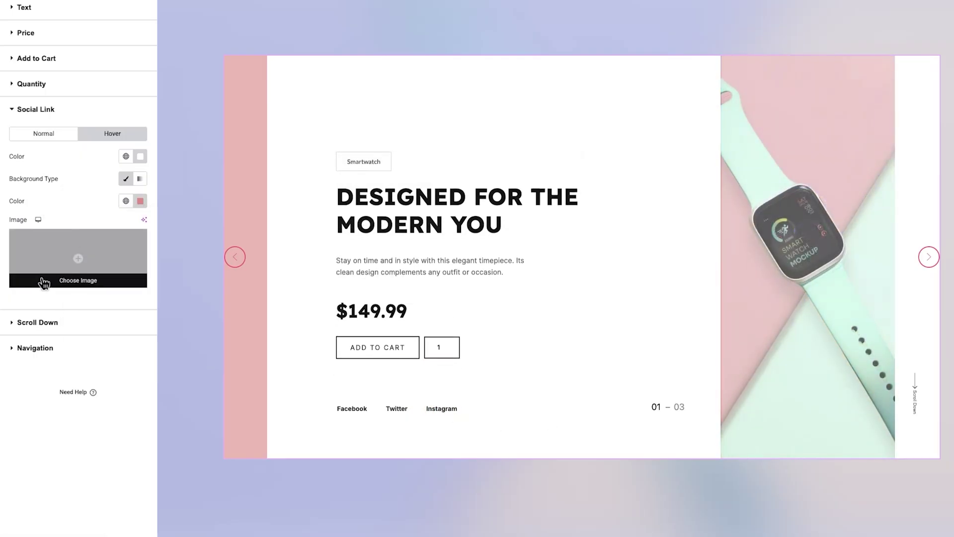
- Give the Scroll Down label black text in the Inter font
click(38, 322)
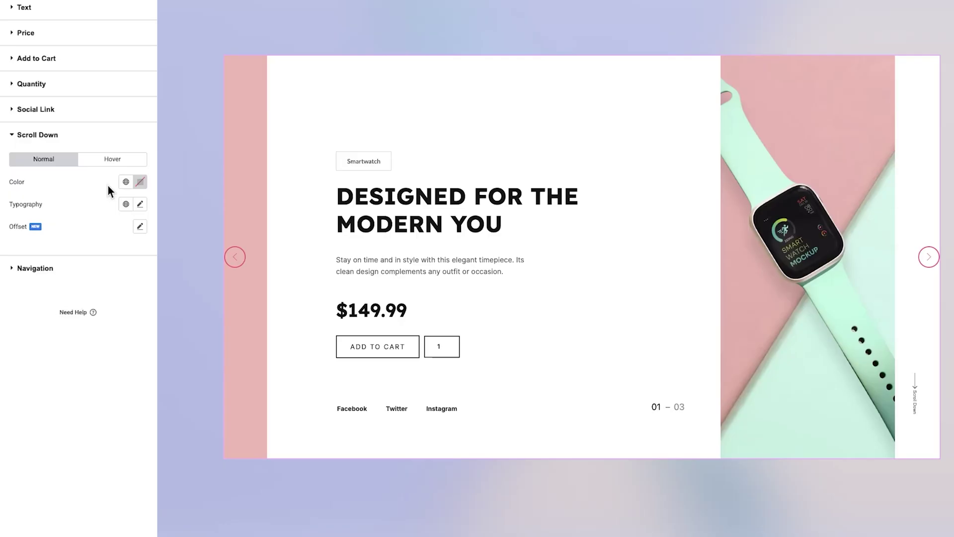
click(140, 181)
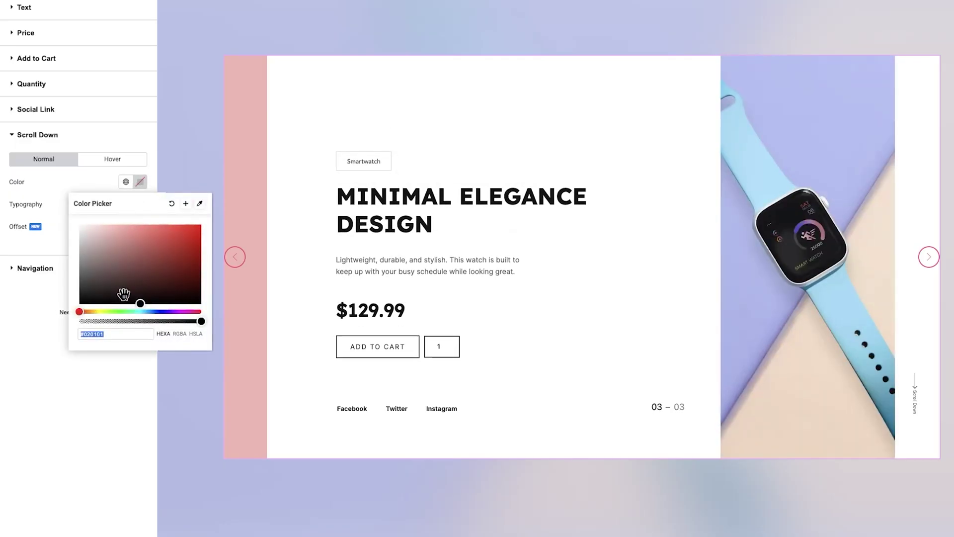
click(76, 195)
click(140, 203)
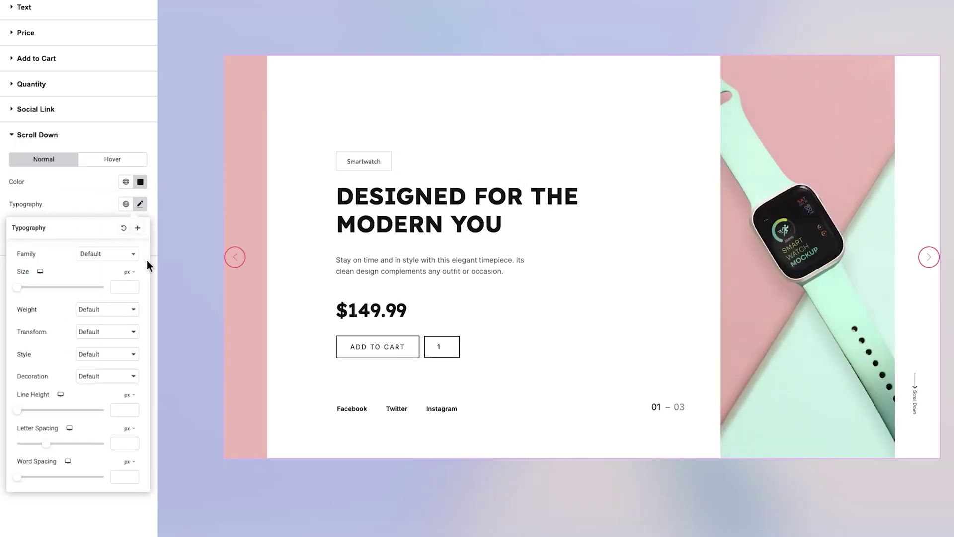
click(106, 256)
text(Inter)
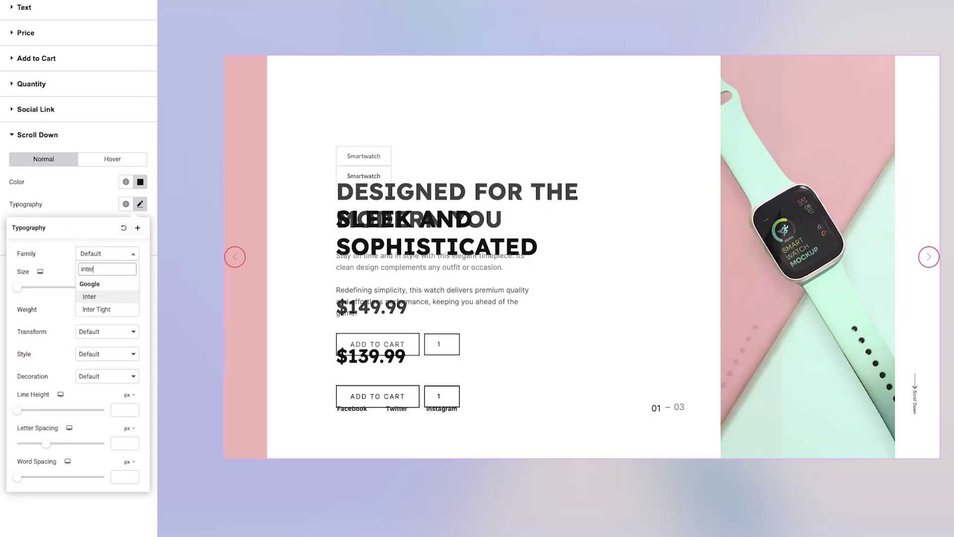
click(89, 299)
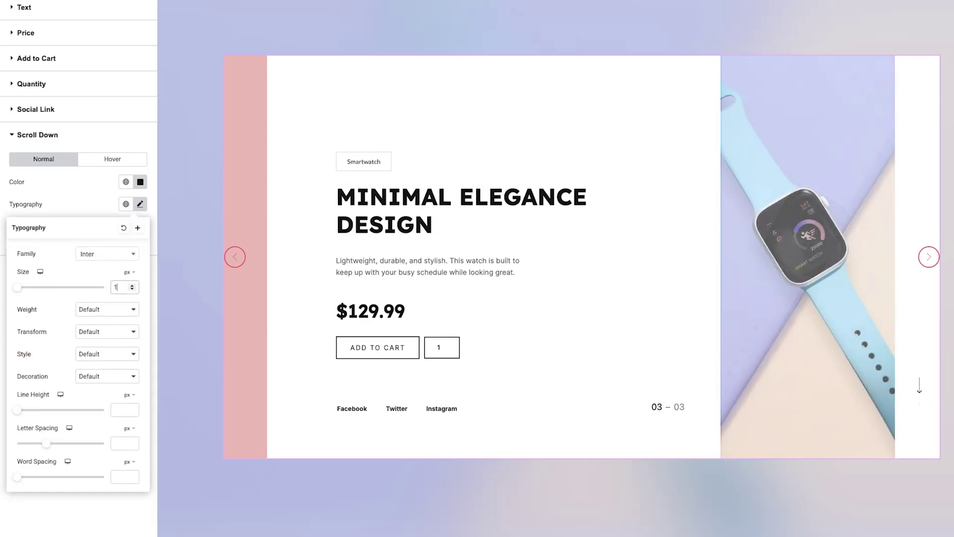
click(105, 200)
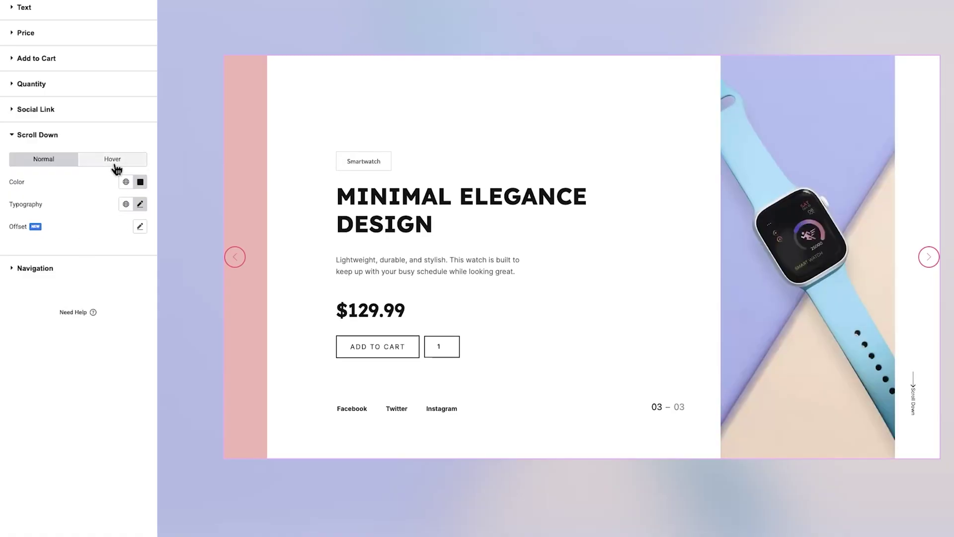
- Make the Scroll Down label turn pink #ee9391 on hover
click(113, 161)
click(139, 182)
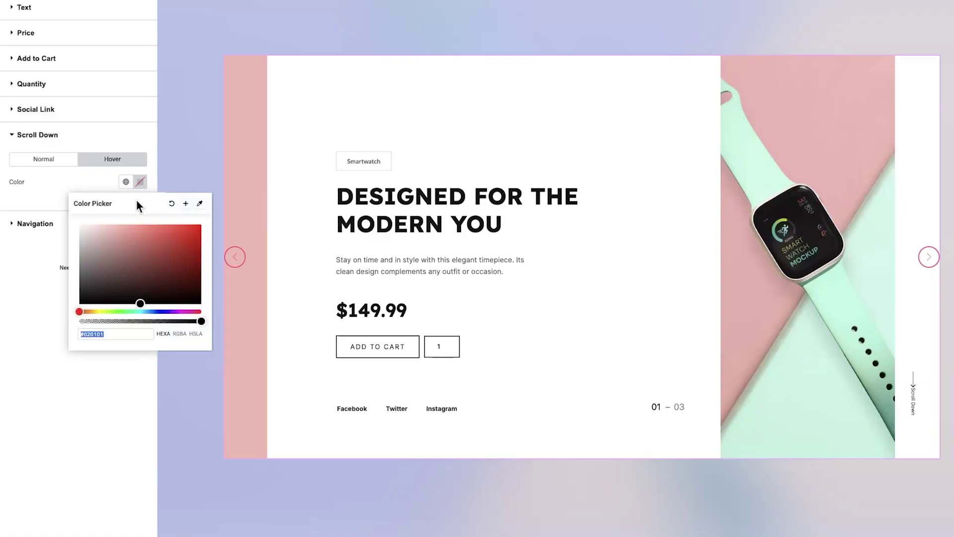
key(ctrl+v)
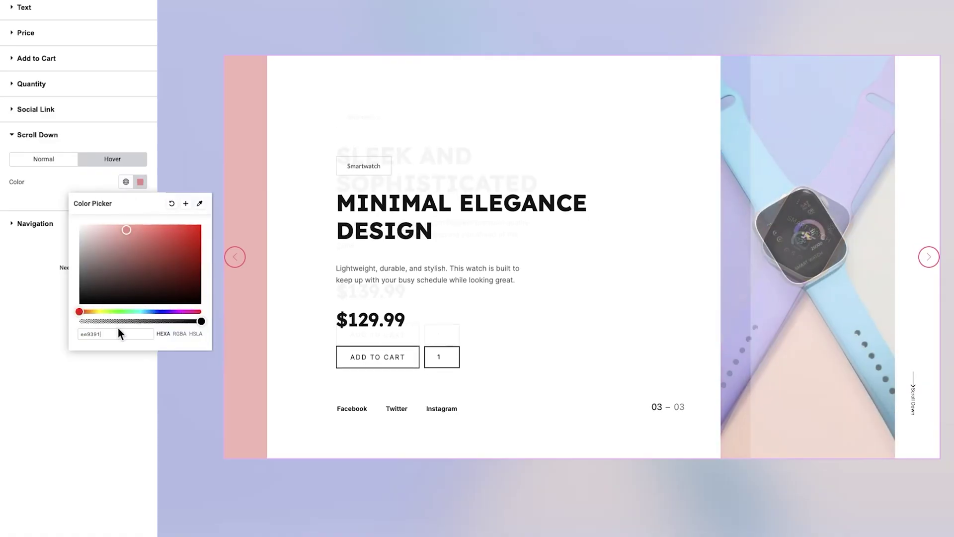
click(50, 189)
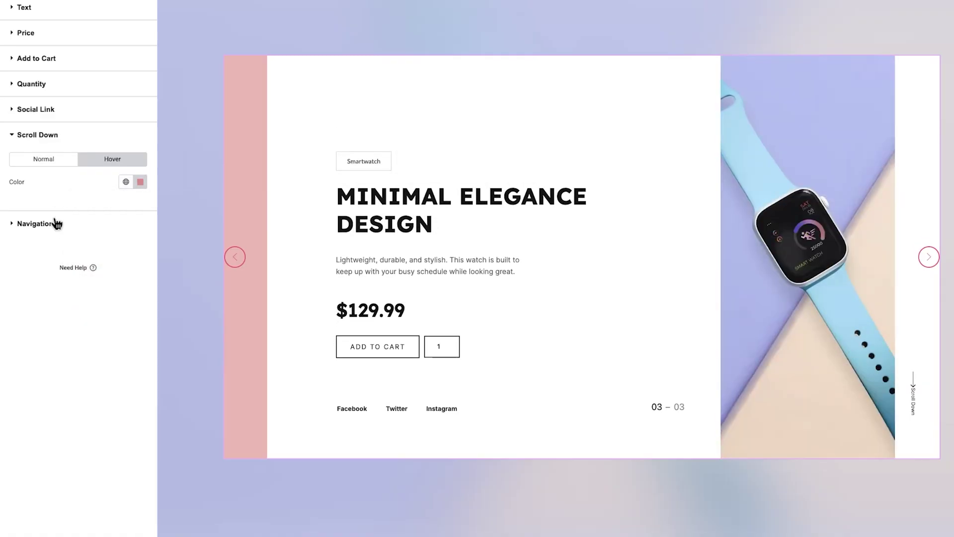
- Set the navigation arrows to #151316 on a classic white background
click(35, 224)
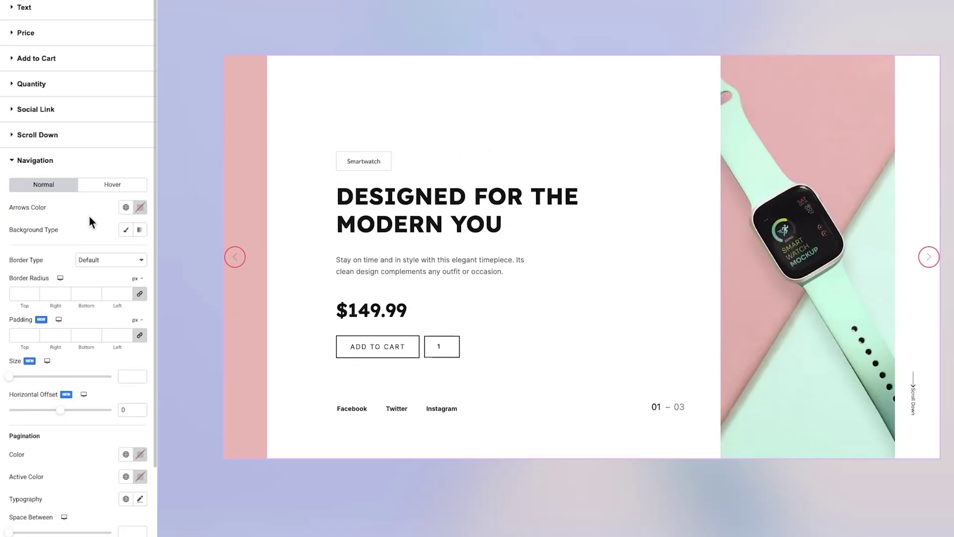
click(140, 207)
text(151316)
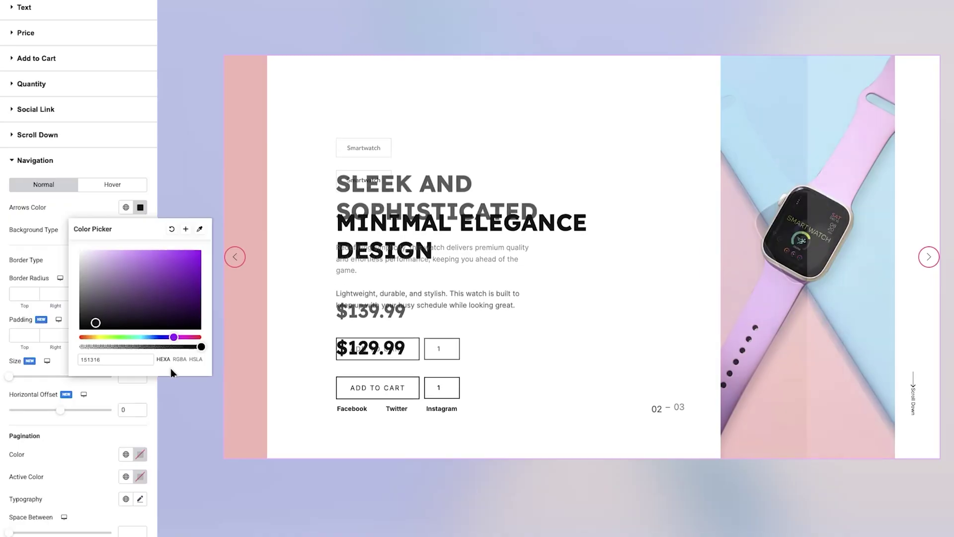
click(81, 205)
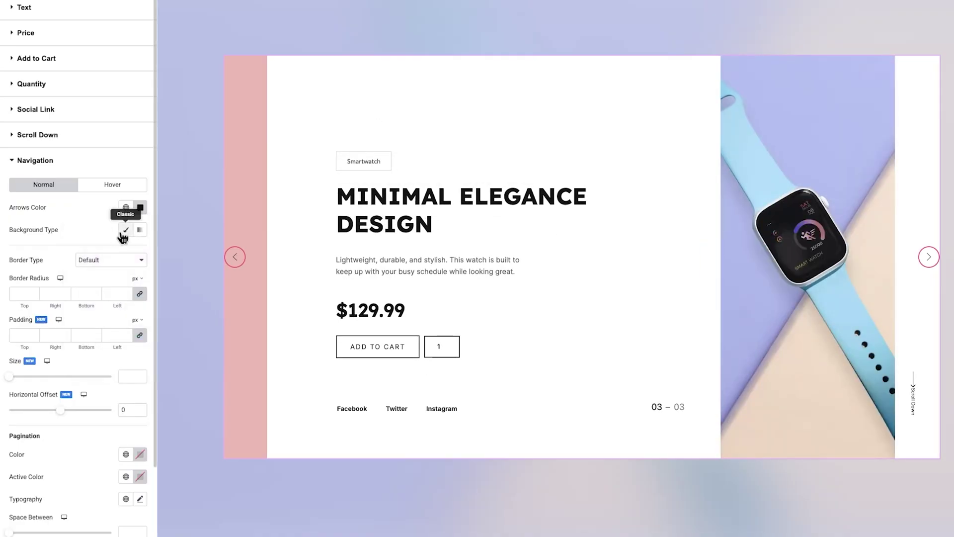
click(126, 229)
click(140, 252)
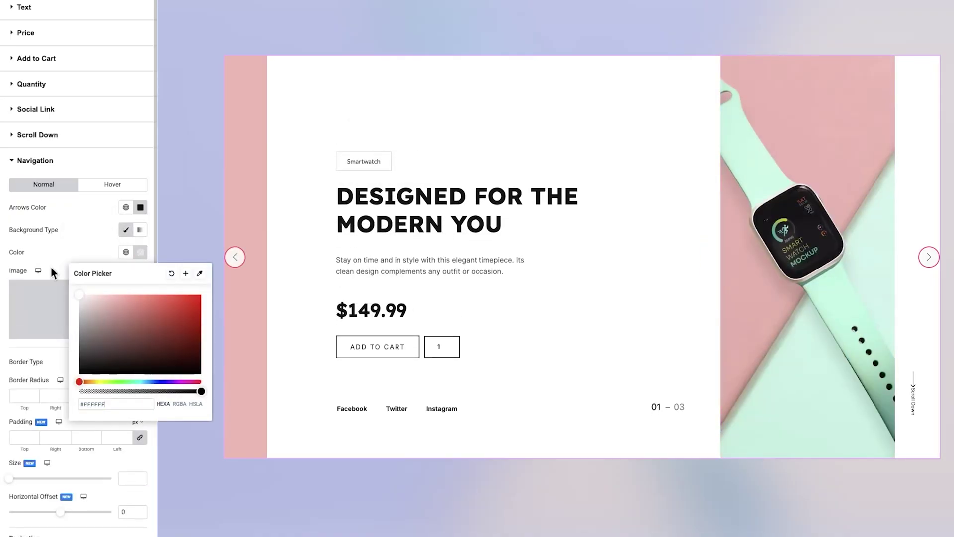
click(67, 228)
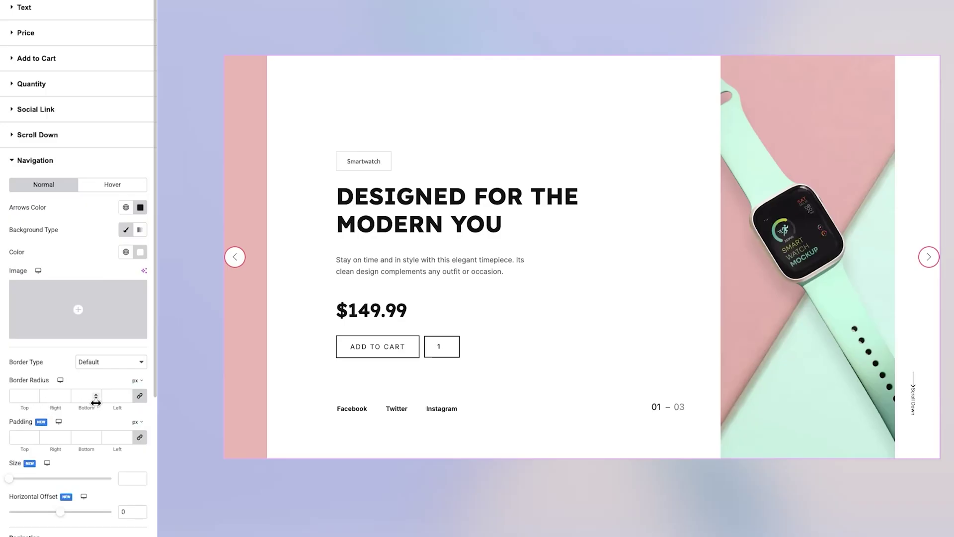
- Remove the arrow border, set radius 0, size 10 and horizontal offset 75
click(109, 366)
click(108, 372)
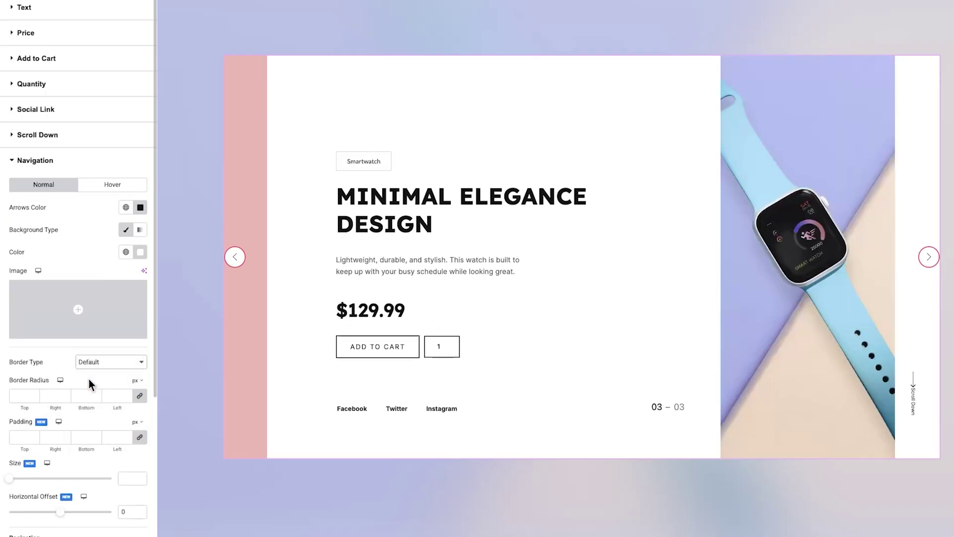
click(23, 396)
text(0)
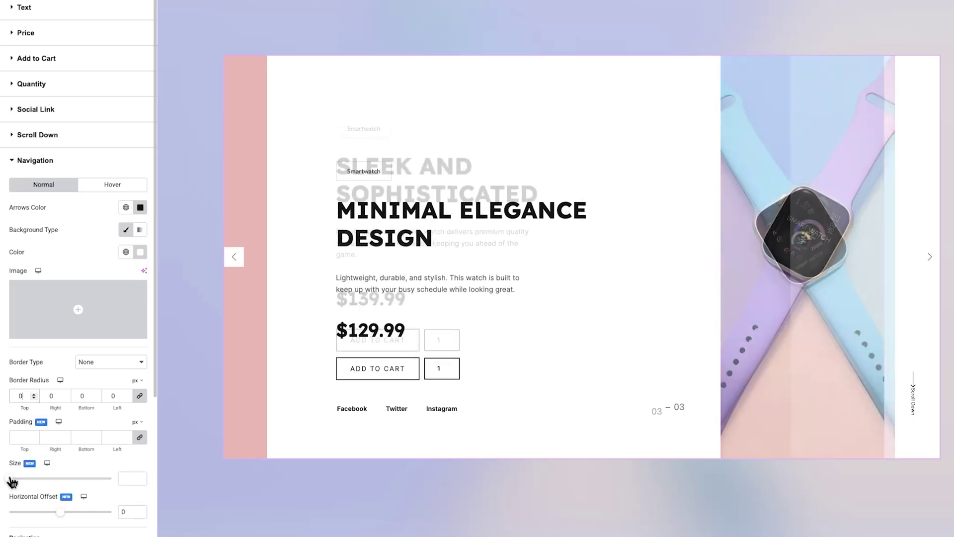
drag(29, 478, 30, 479)
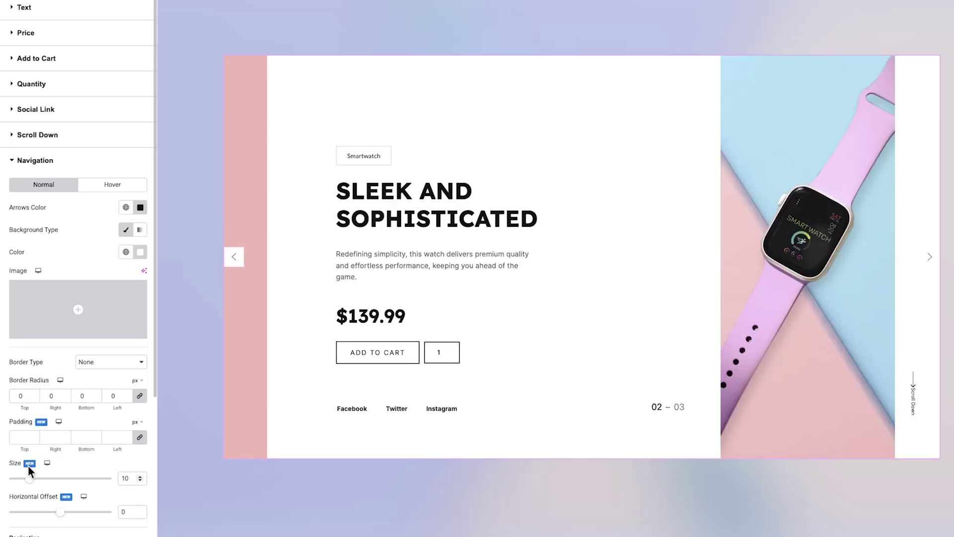
click(132, 512)
text(75)
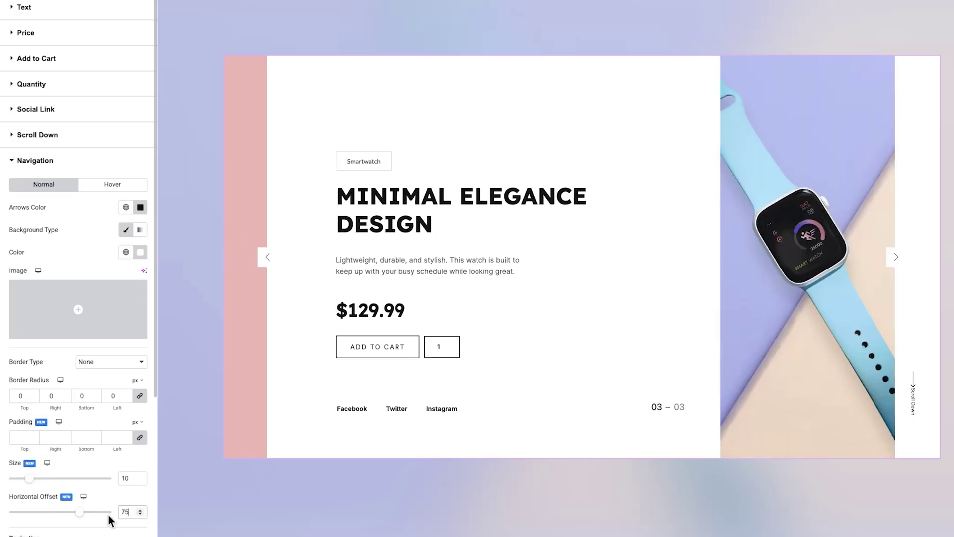
- Give hovered arrows white icons, a classic pink background and a dark #191816 border
click(107, 189)
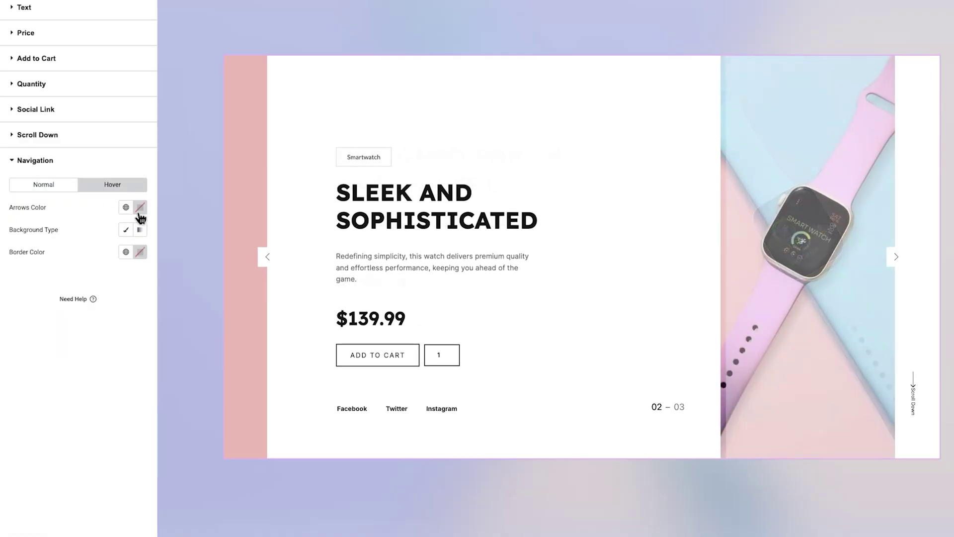
click(140, 207)
click(90, 214)
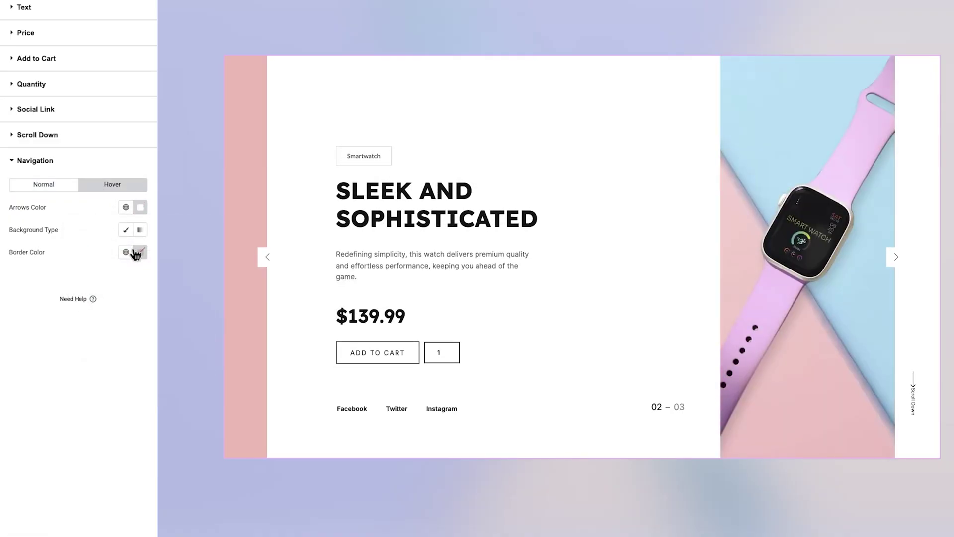
click(126, 230)
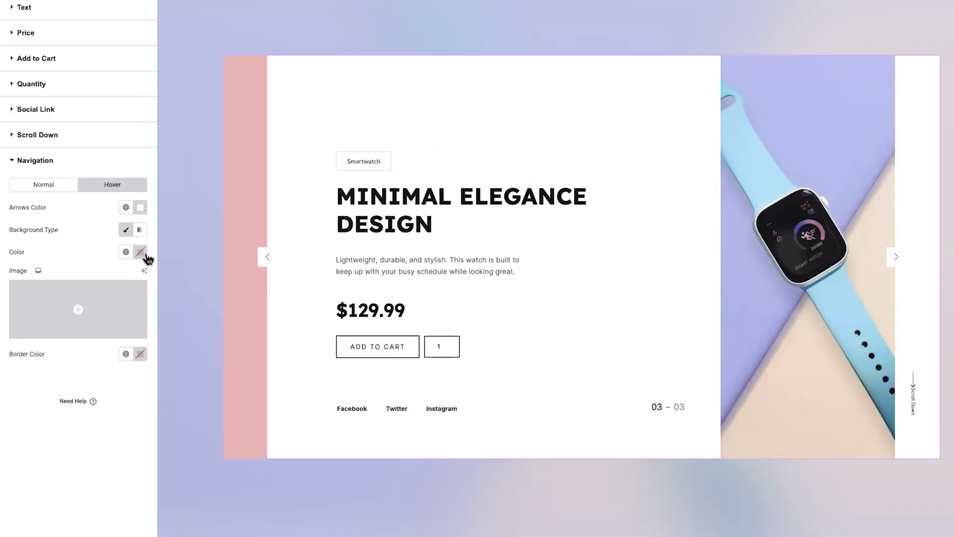
click(140, 252)
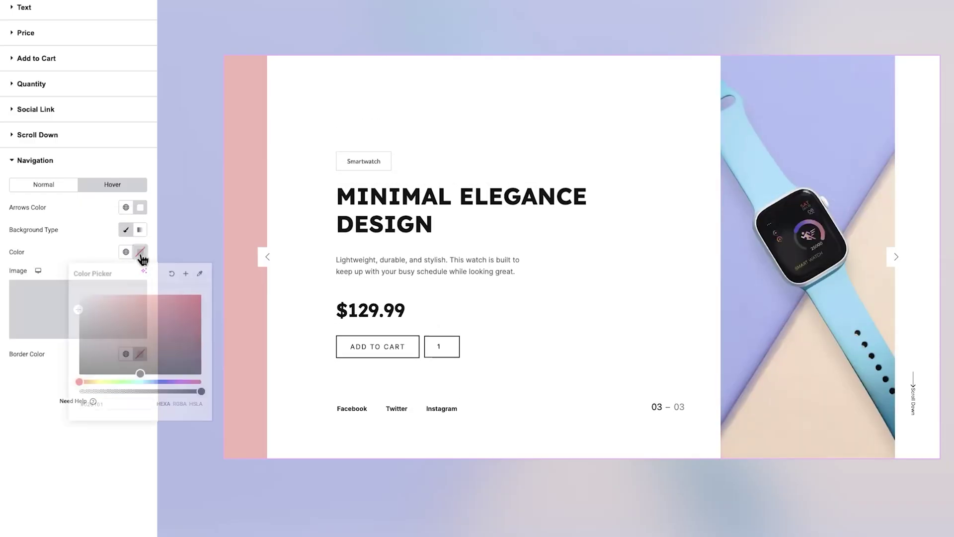
click(127, 300)
click(73, 245)
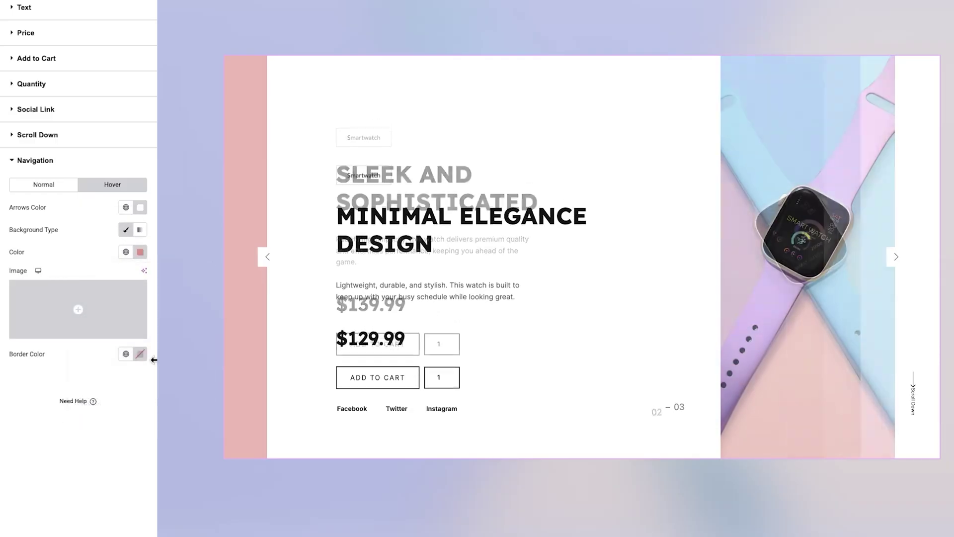
click(140, 354)
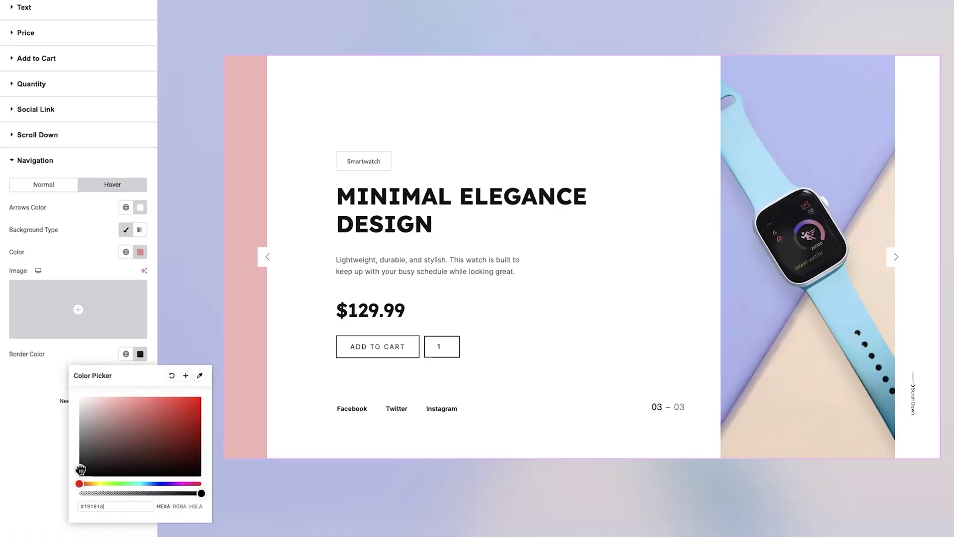
click(97, 253)
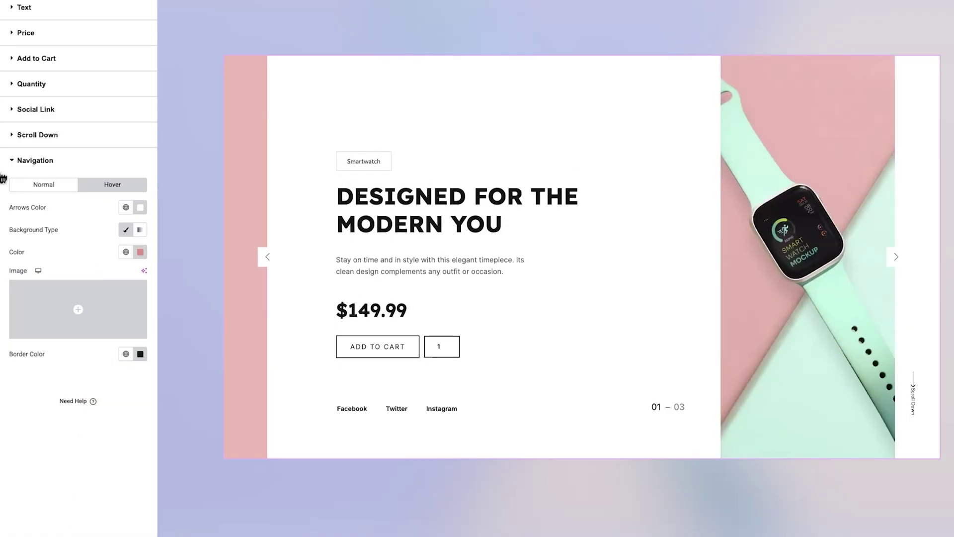
click(22, 186)
- Color the slide counter black with an ee9391 pink active number
scroll(61, 200, down, 5)
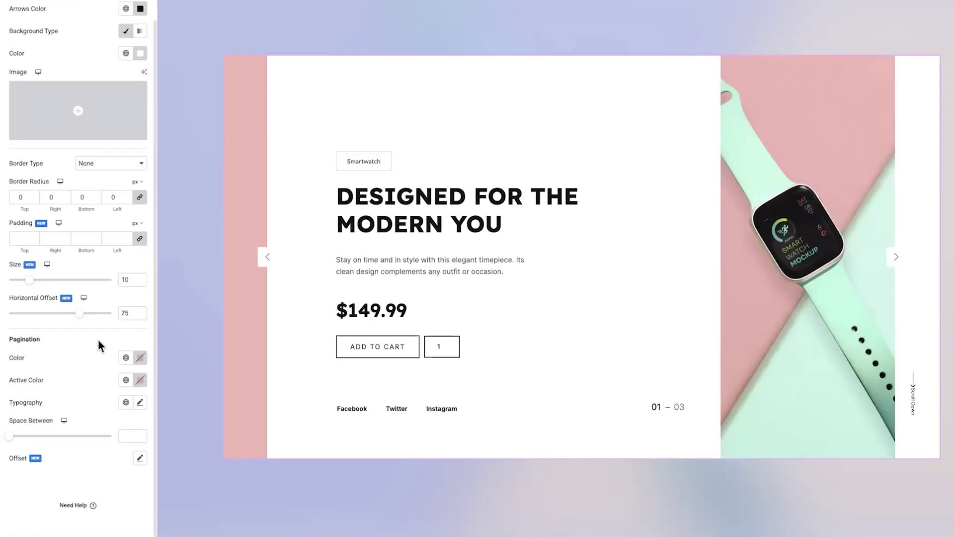
click(140, 359)
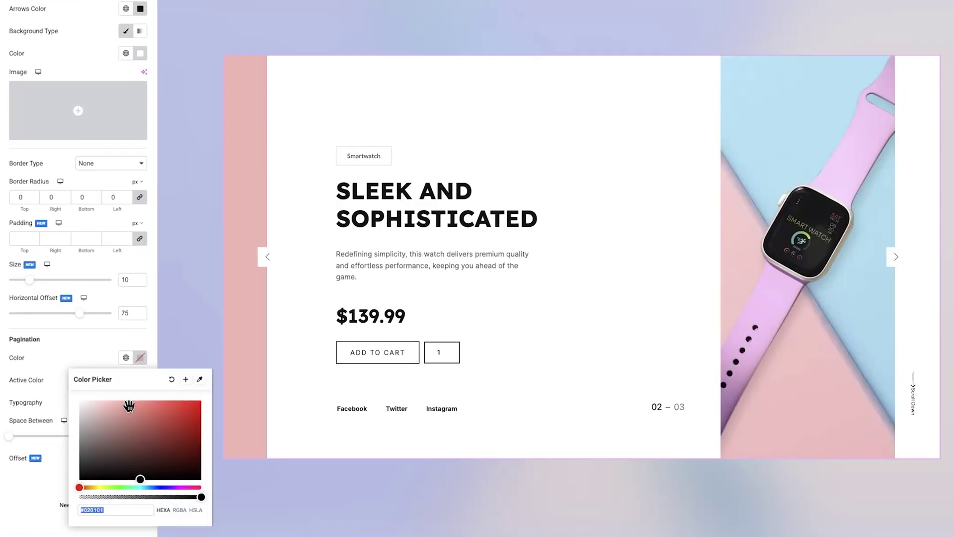
click(86, 361)
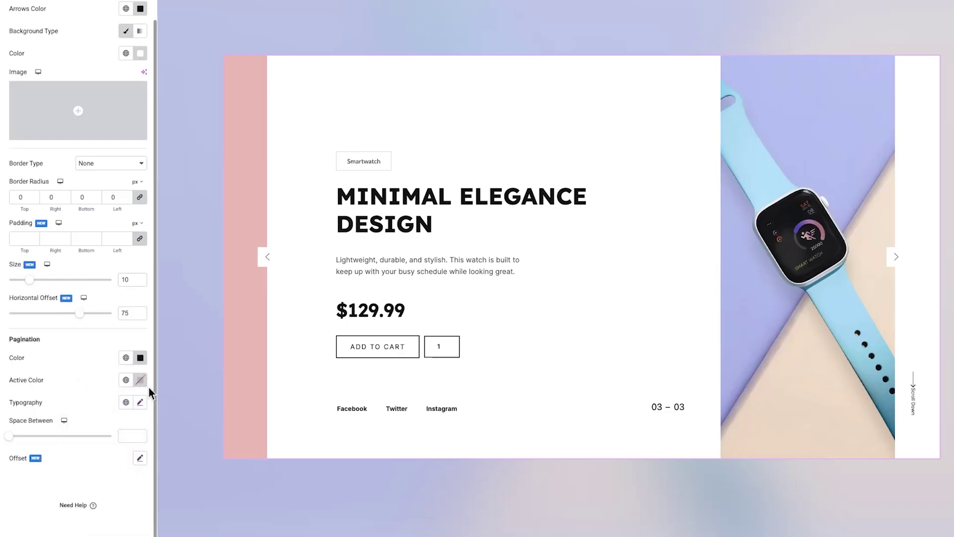
click(141, 380)
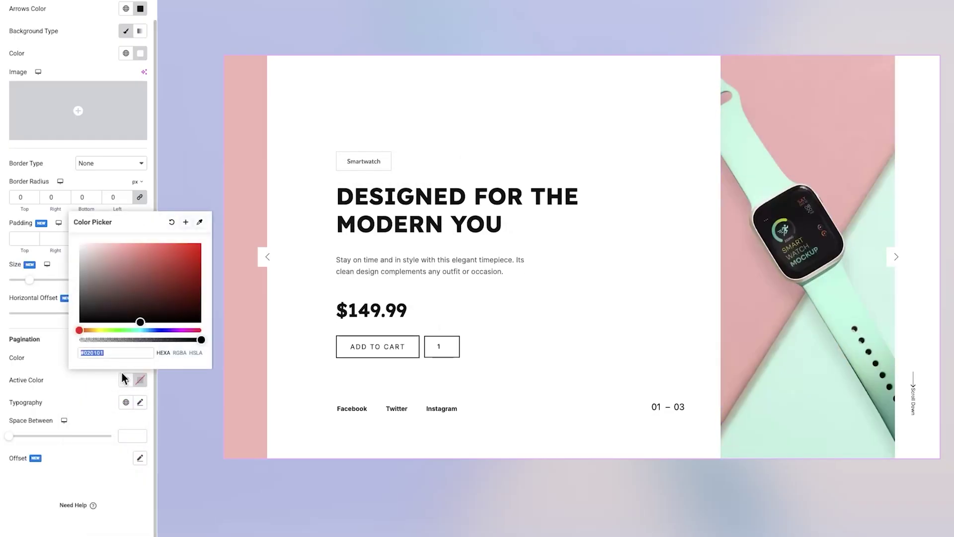
text(ee9391)
click(105, 401)
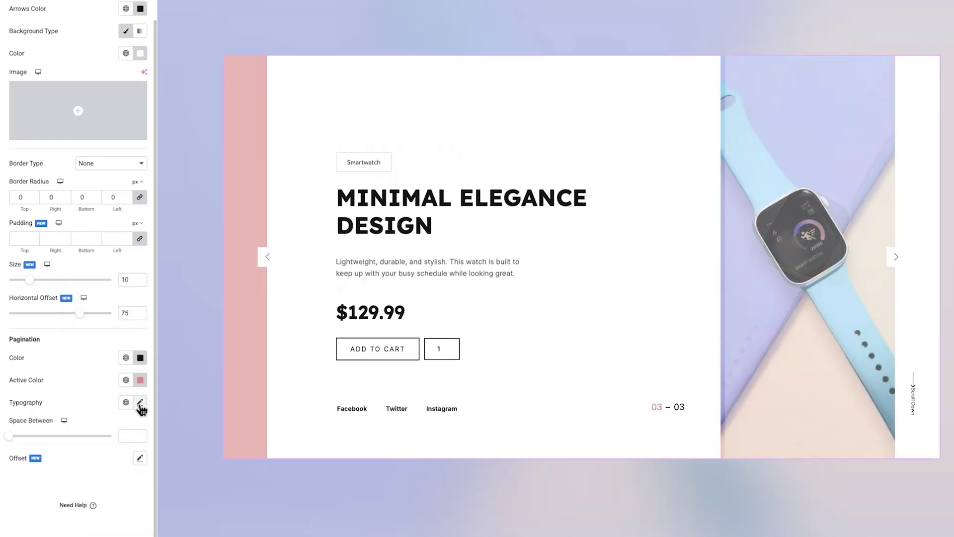
- Set the slide counter's typography to the Inter font at size 20
click(140, 402)
scroll(117, 428, down, 3)
click(97, 301)
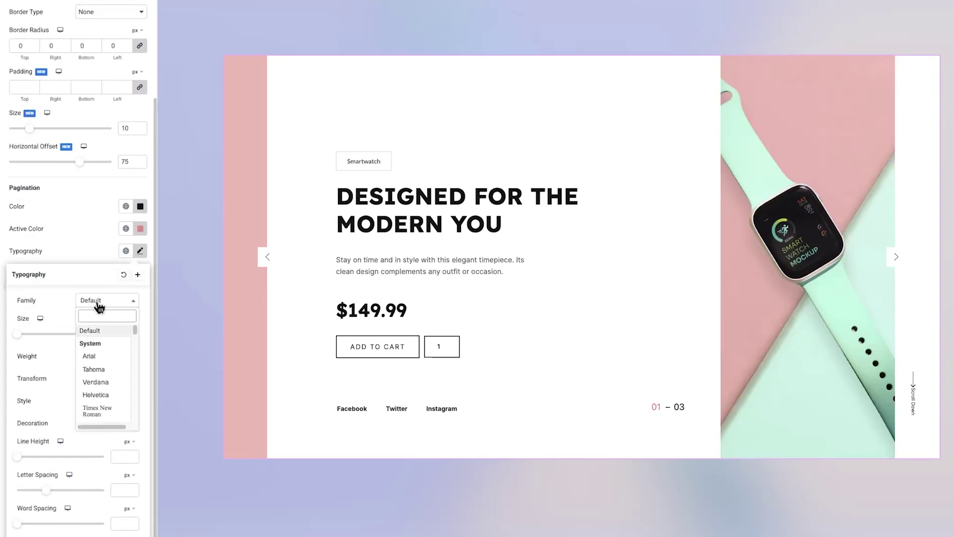
text(Inter)
key(Return)
text(1)
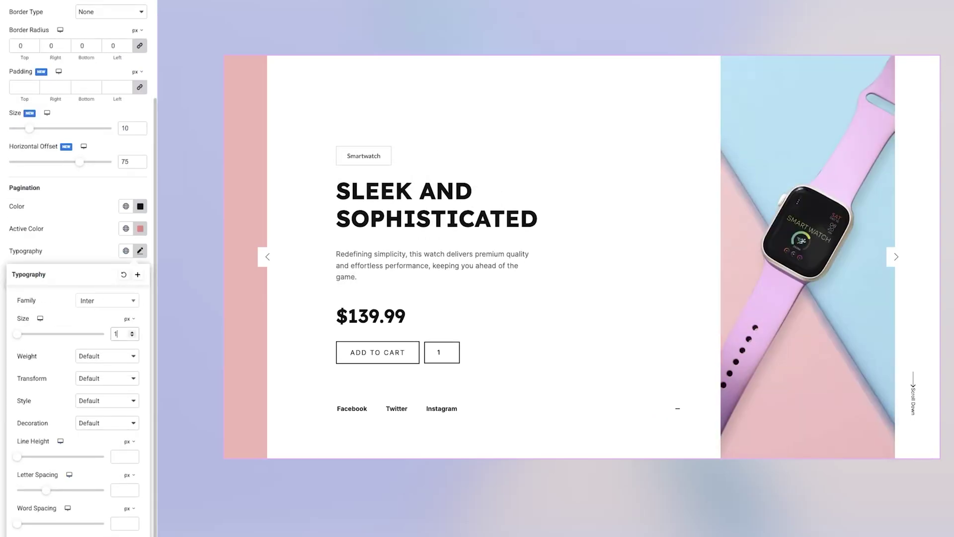
key(BackSpace)
text(20)
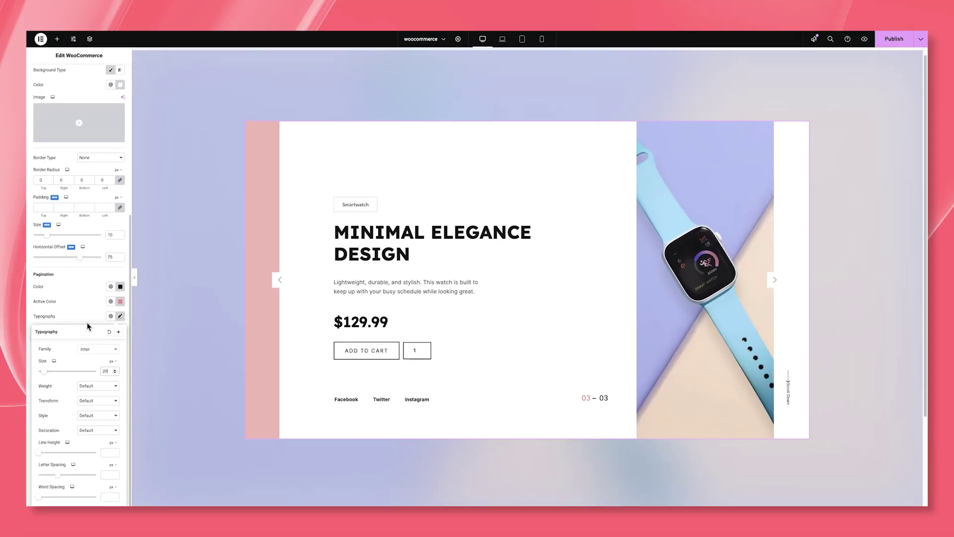
click(88, 326)
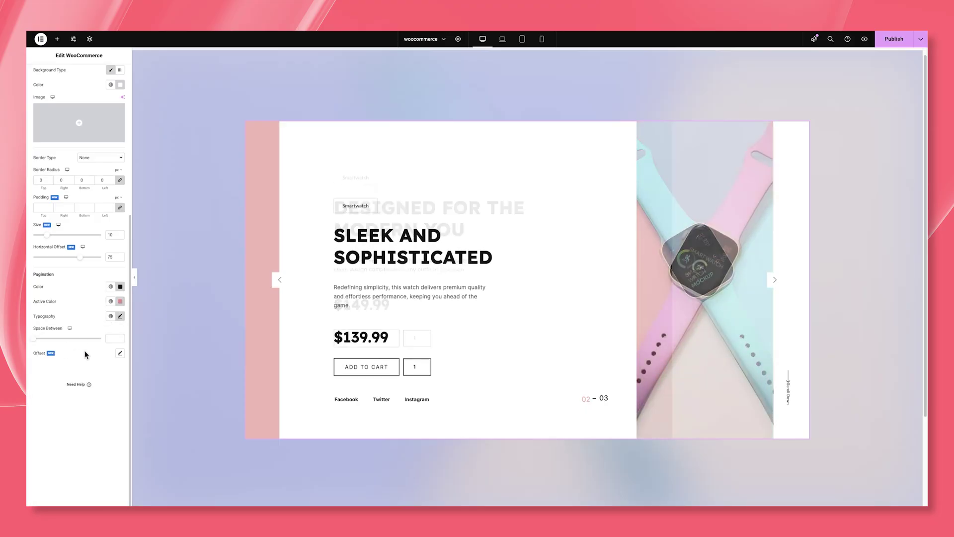
- Publish the page and advance the live smartwatch slider twice to its third slide
click(896, 40)
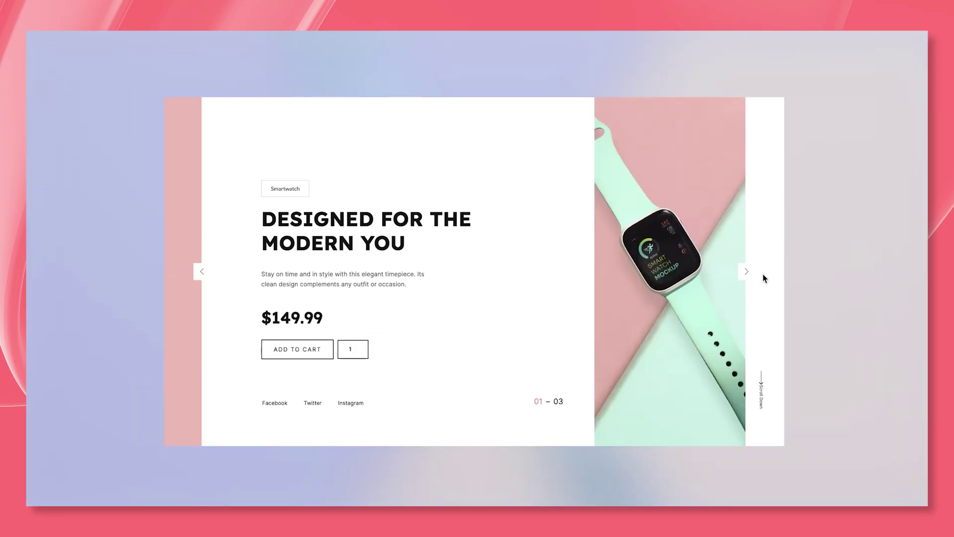
click(750, 275)
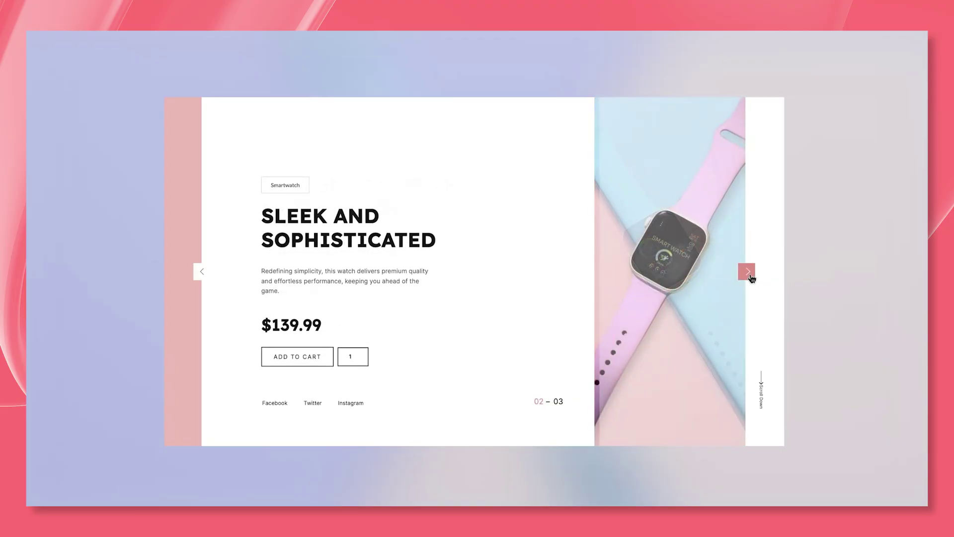
click(750, 274)
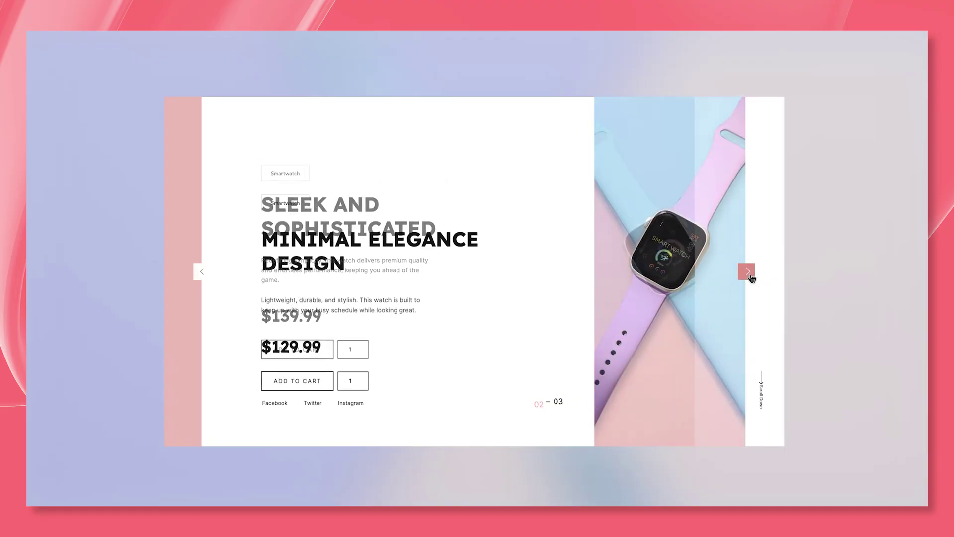